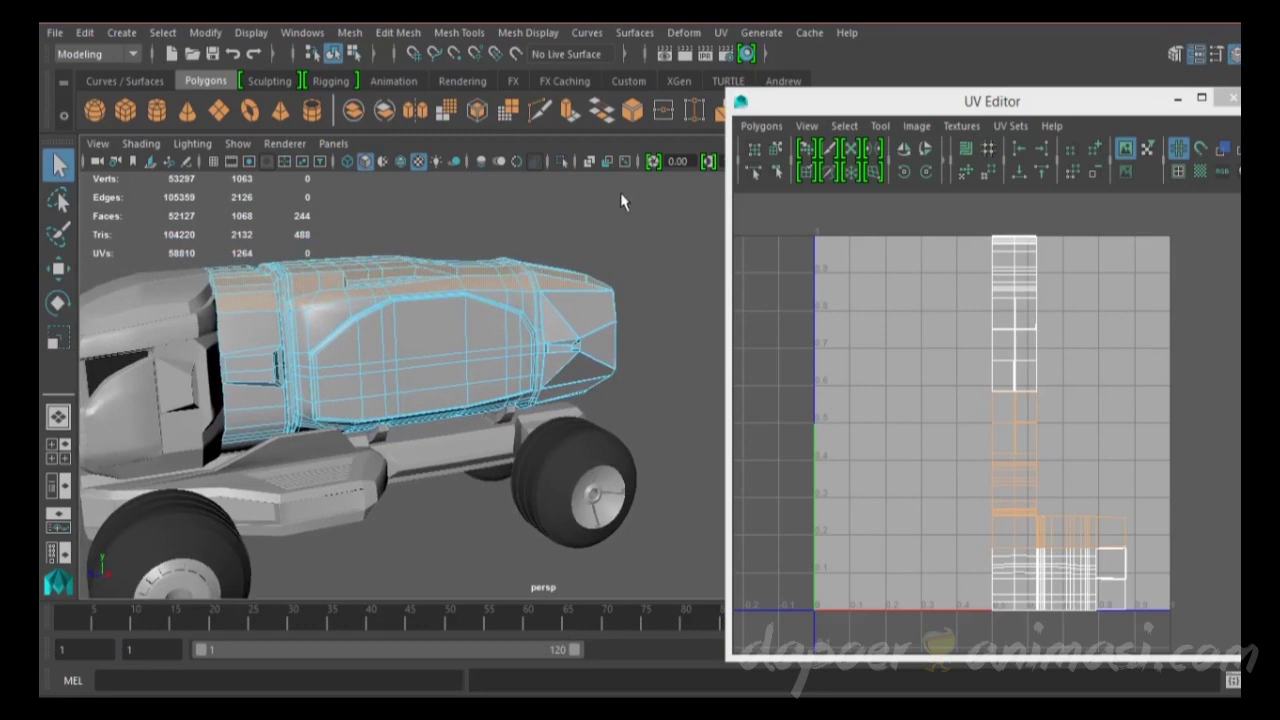
Step: Planar-map the selected top faces of the truck's rear body from the Y axis and place the UV shell right of the UV grid
{"action": "left_click", "coordinate": [925, 196]}
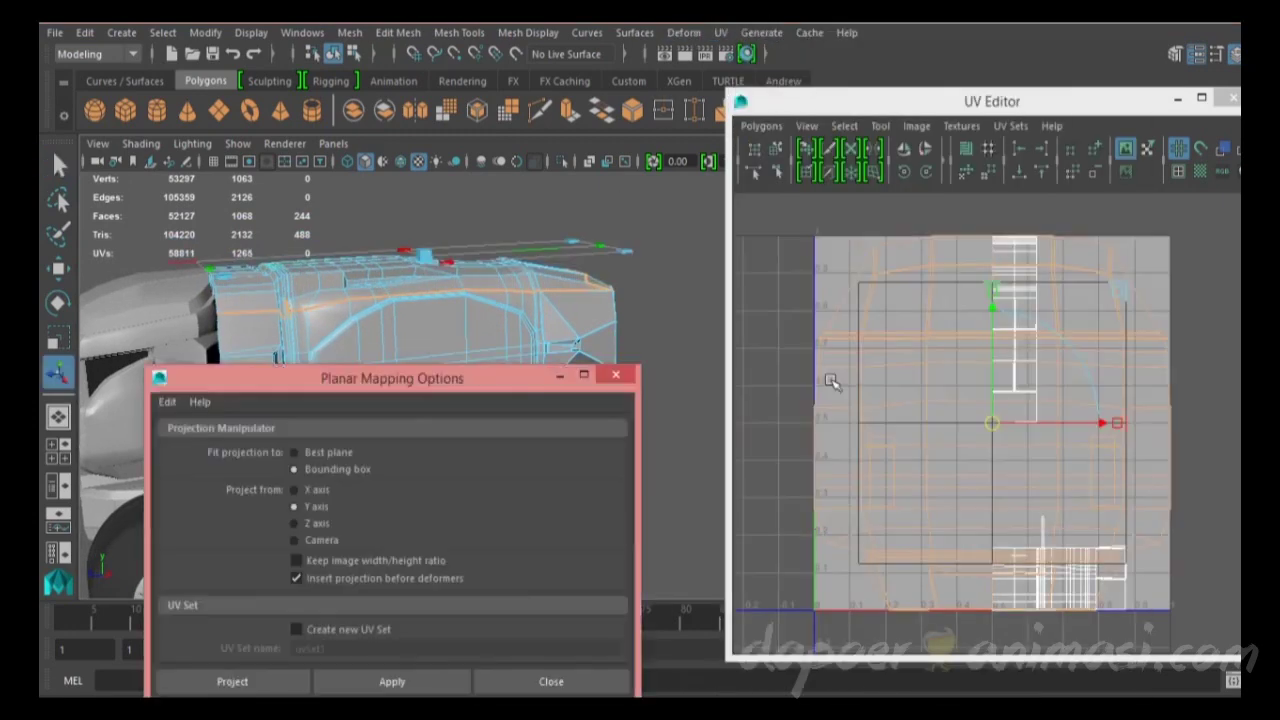
{"action": "scroll", "coordinate": [928, 413], "scroll_direction": "down", "scroll_amount": 2}
{"action": "scroll", "coordinate": [1175, 428], "scroll_direction": "down", "scroll_amount": 2}
{"action": "left_click_drag", "start_coordinate": [1049, 394], "coordinate": [1010, 408]}
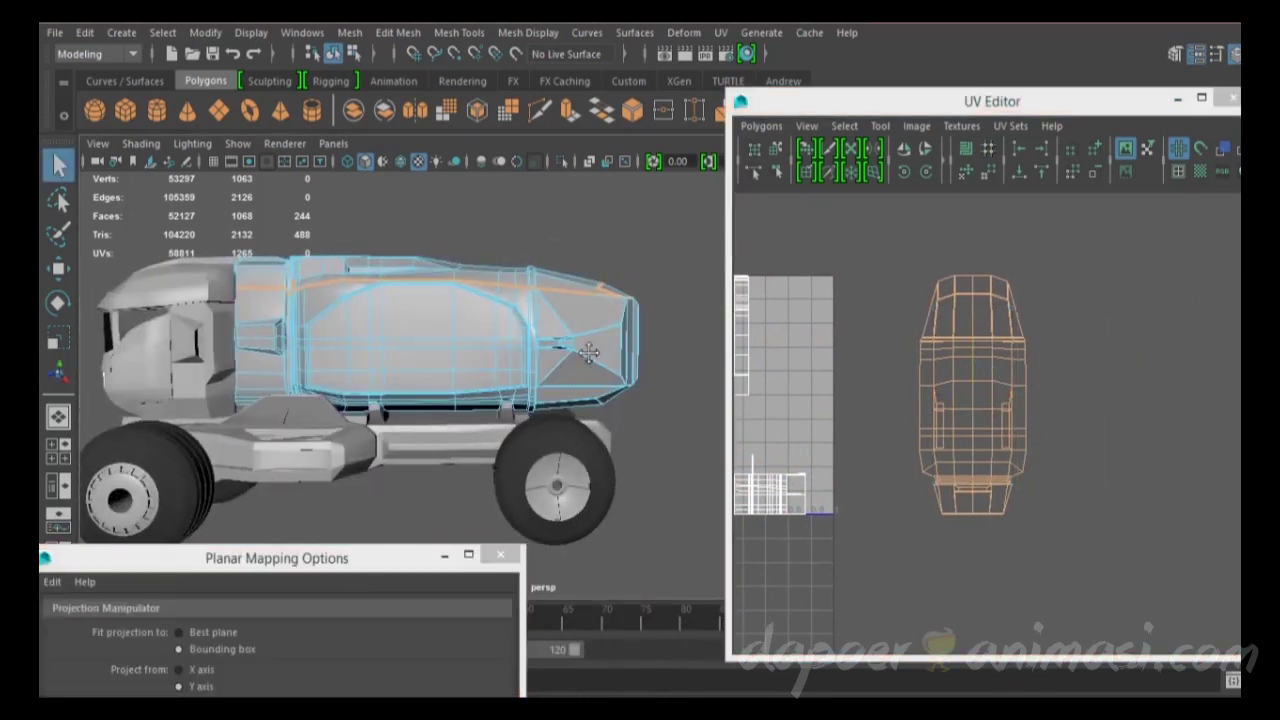
Step: Select the faces at the tail end of the truck's rear body
{"action": "scroll", "coordinate": [634, 263], "scroll_direction": "up", "scroll_amount": 4}
{"action": "left_click_drag", "start_coordinate": [641, 247], "coordinate": [557, 421]}
{"action": "left_click_drag", "start_coordinate": [557, 421], "coordinate": [630, 350], "text": "alt"}
{"action": "left_click_drag", "start_coordinate": [433, 218], "coordinate": [326, 350], "text": "alt"}
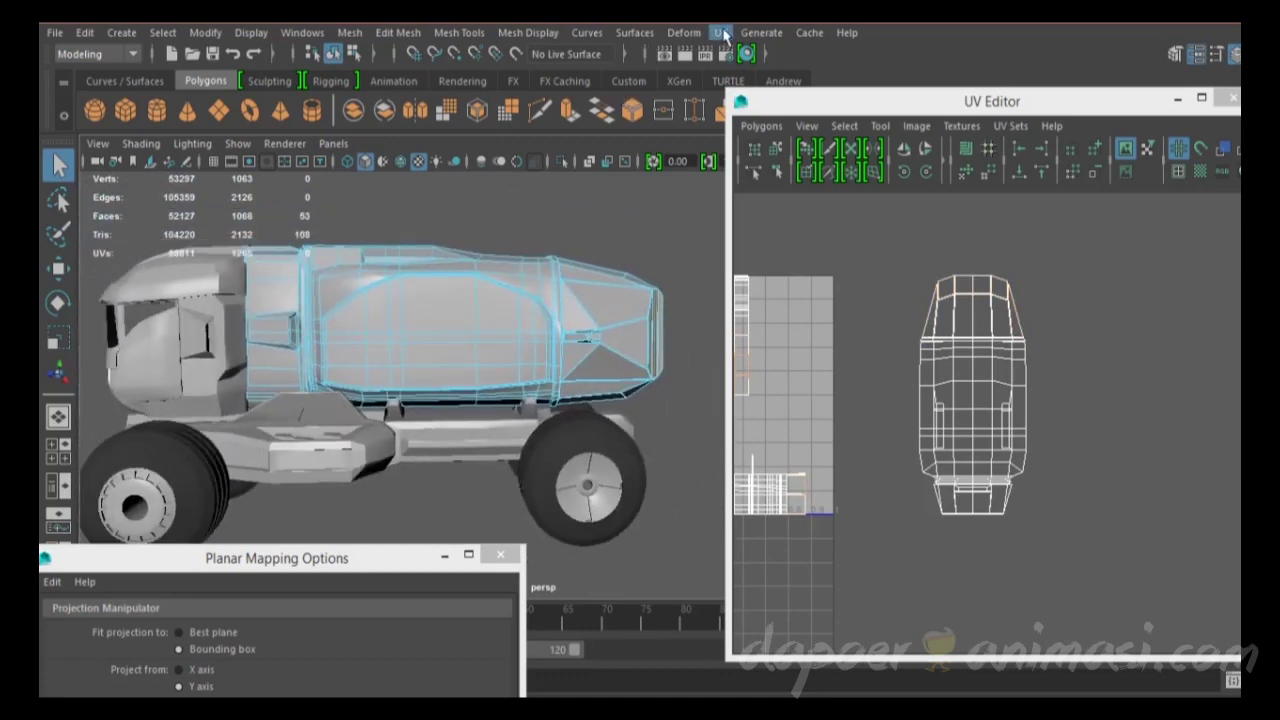
Step: Planar-map the tail-end faces from the Z axis, then scale down their UV shell and place it above the UV grid
{"action": "left_click_drag", "start_coordinate": [347, 575], "coordinate": [437, 366]}
{"action": "left_click", "coordinate": [357, 651]}
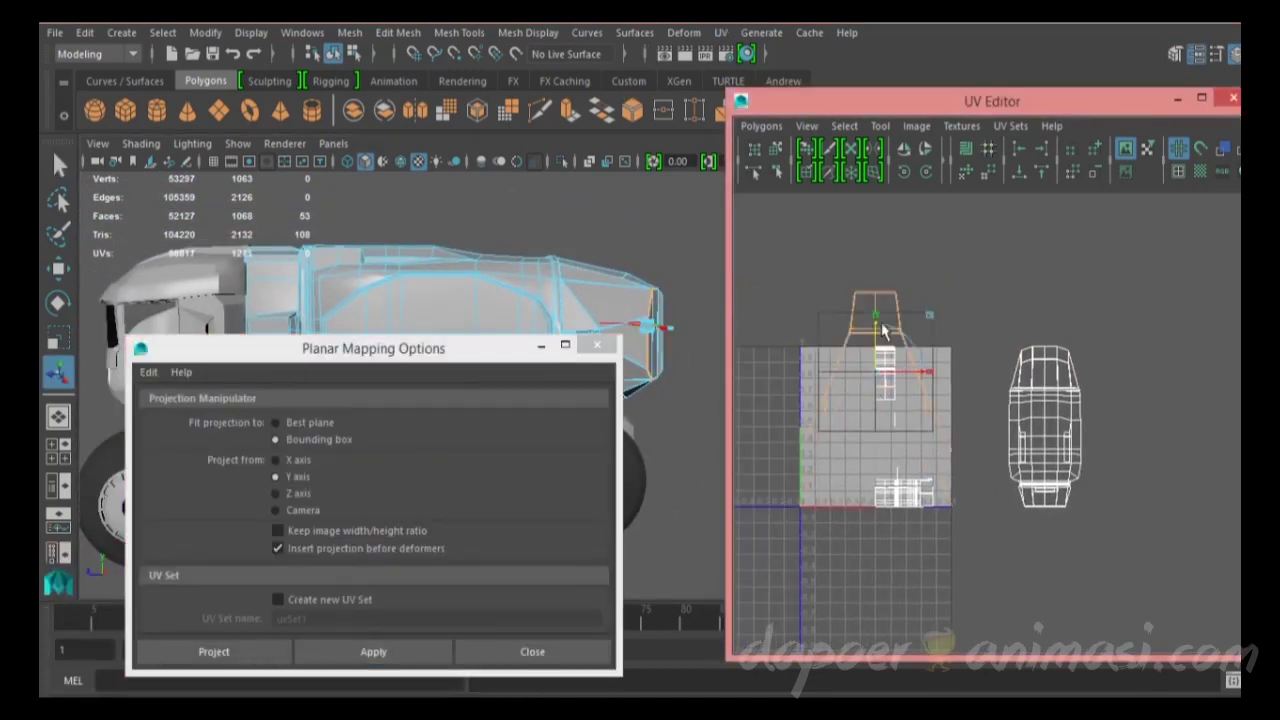
{"action": "left_click", "coordinate": [297, 494]}
{"action": "middle_click_drag", "start_coordinate": [880, 277], "coordinate": [852, 369], "text": "alt"}
{"action": "left_click", "coordinate": [877, 334]}
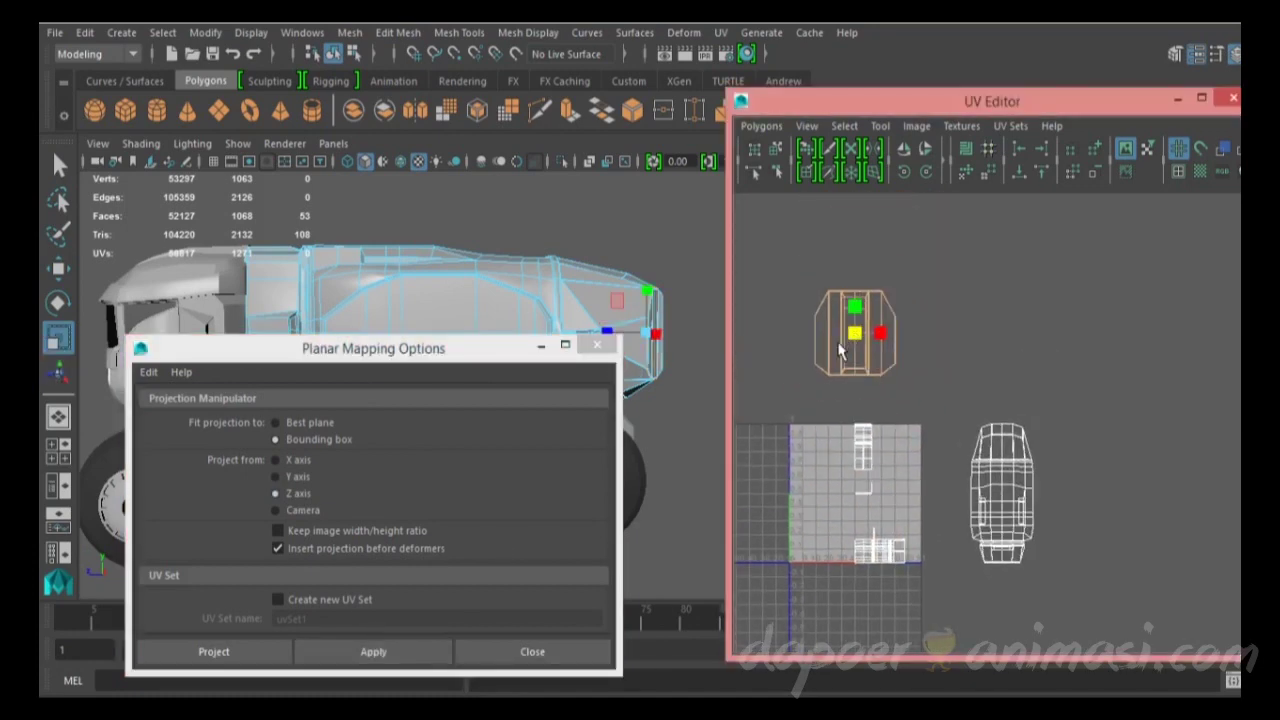
{"action": "left_click_drag", "start_coordinate": [877, 334], "coordinate": [855, 335]}
Step: Select the underside faces of the rear body along its full length
{"action": "left_click_drag", "start_coordinate": [494, 346], "coordinate": [414, 534]}
{"action": "key", "text": "4"}
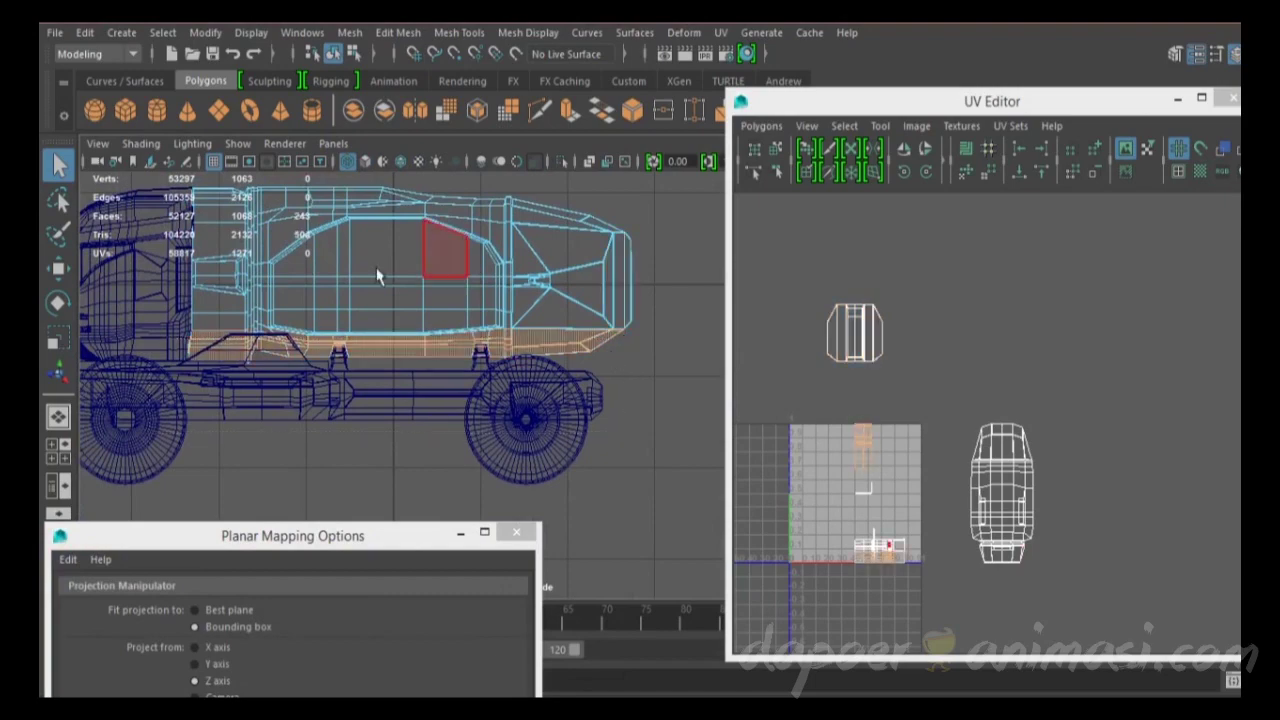
{"action": "scroll", "coordinate": [378, 276], "scroll_direction": "up", "scroll_amount": 3}
{"action": "key", "text": "5"}
{"action": "right_click_drag", "start_coordinate": [561, 297], "coordinate": [397, 309], "text": "alt"}
{"action": "mouse_move", "coordinate": [397, 309]}
{"action": "left_mouse_down", "text": "alt"}
{"action": "mouse_move", "coordinate": [495, 299]}
{"action": "mouse_move", "coordinate": [371, 320]}
{"action": "mouse_move", "coordinate": [335, 345]}
{"action": "left_mouse_up", "text": "alt"}
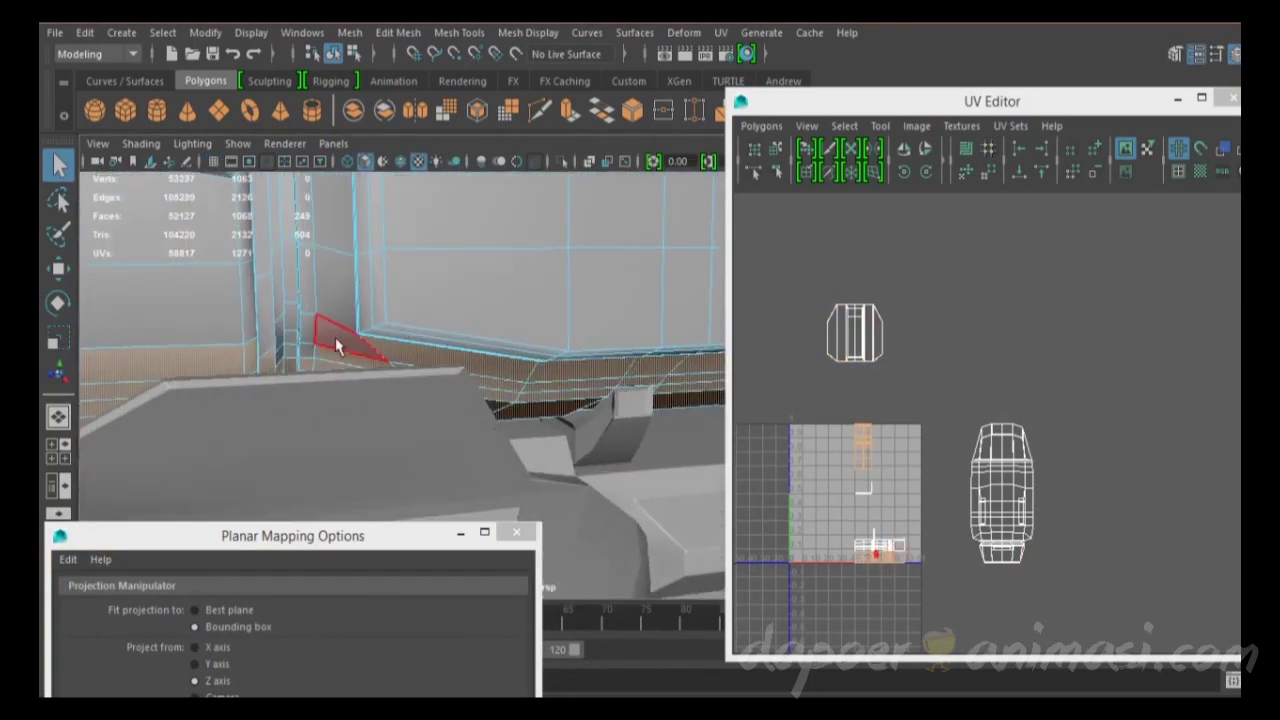
{"action": "key", "text": "space"}
{"action": "key", "text": "space"}
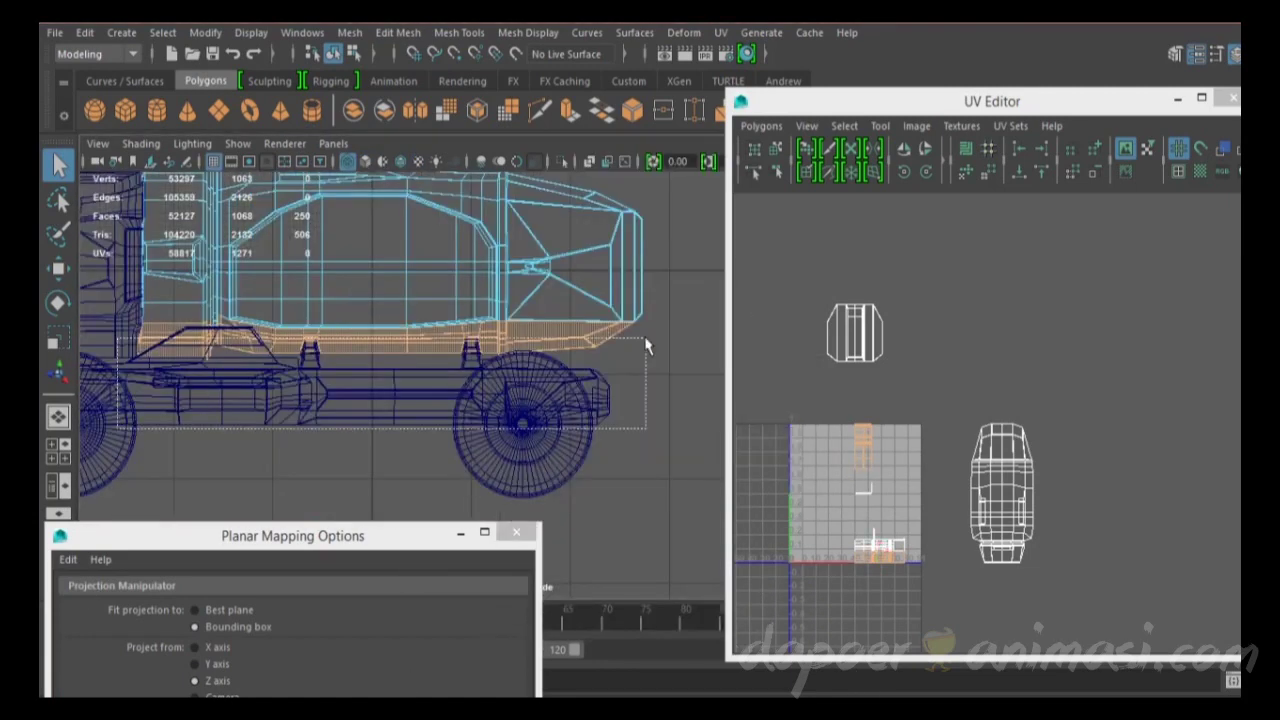
{"action": "key", "text": "space"}
{"action": "mouse_move", "coordinate": [560, 301]}
{"action": "left_mouse_down", "text": "alt"}
{"action": "mouse_move", "coordinate": [366, 352]}
{"action": "mouse_move", "coordinate": [237, 346]}
{"action": "mouse_move", "coordinate": [245, 320]}
{"action": "mouse_move", "coordinate": [302, 310]}
{"action": "mouse_move", "coordinate": [517, 337]}
{"action": "mouse_move", "coordinate": [435, 312]}
{"action": "left_mouse_up", "text": "alt"}
{"action": "key", "text": "space"}
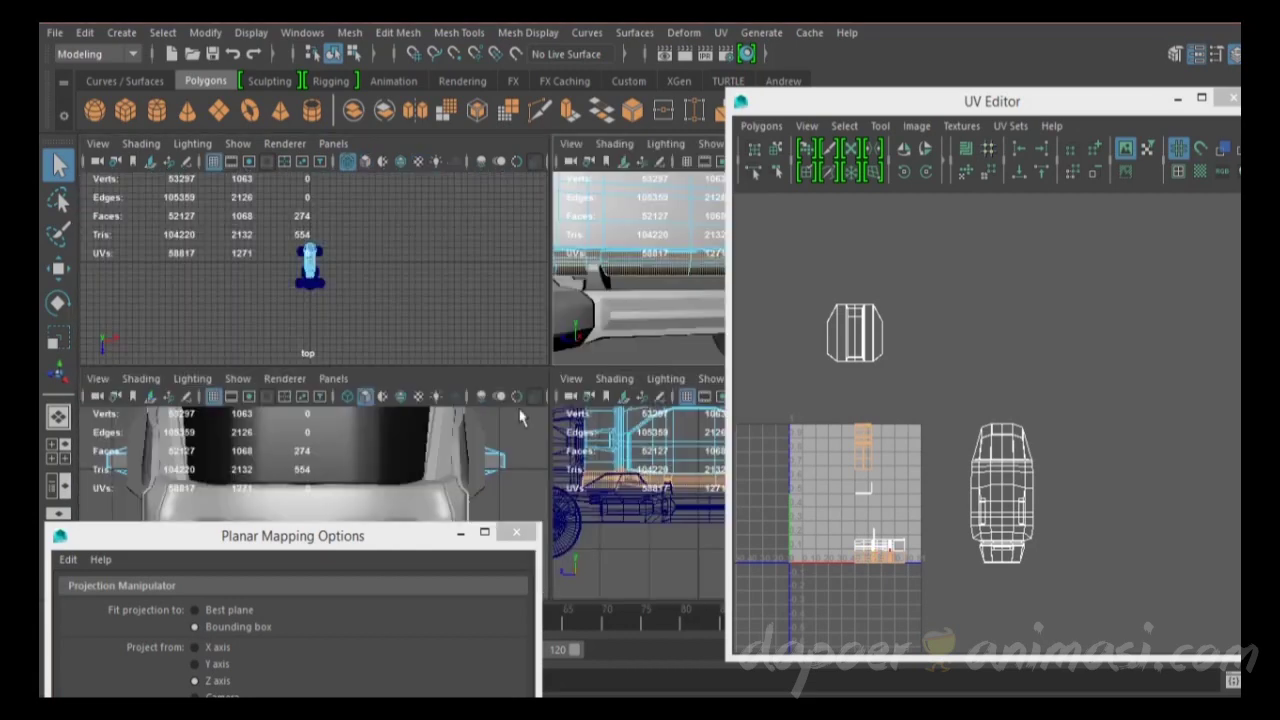
Step: Planar-map the underside faces from the Y axis and place their UV shell above the top-face shell
{"action": "left_click_drag", "start_coordinate": [406, 538], "coordinate": [534, 314]}
{"action": "left_click", "coordinate": [345, 440]}
{"action": "left_click", "coordinate": [421, 615]}
{"action": "left_click_drag", "start_coordinate": [871, 480], "coordinate": [1040, 330]}
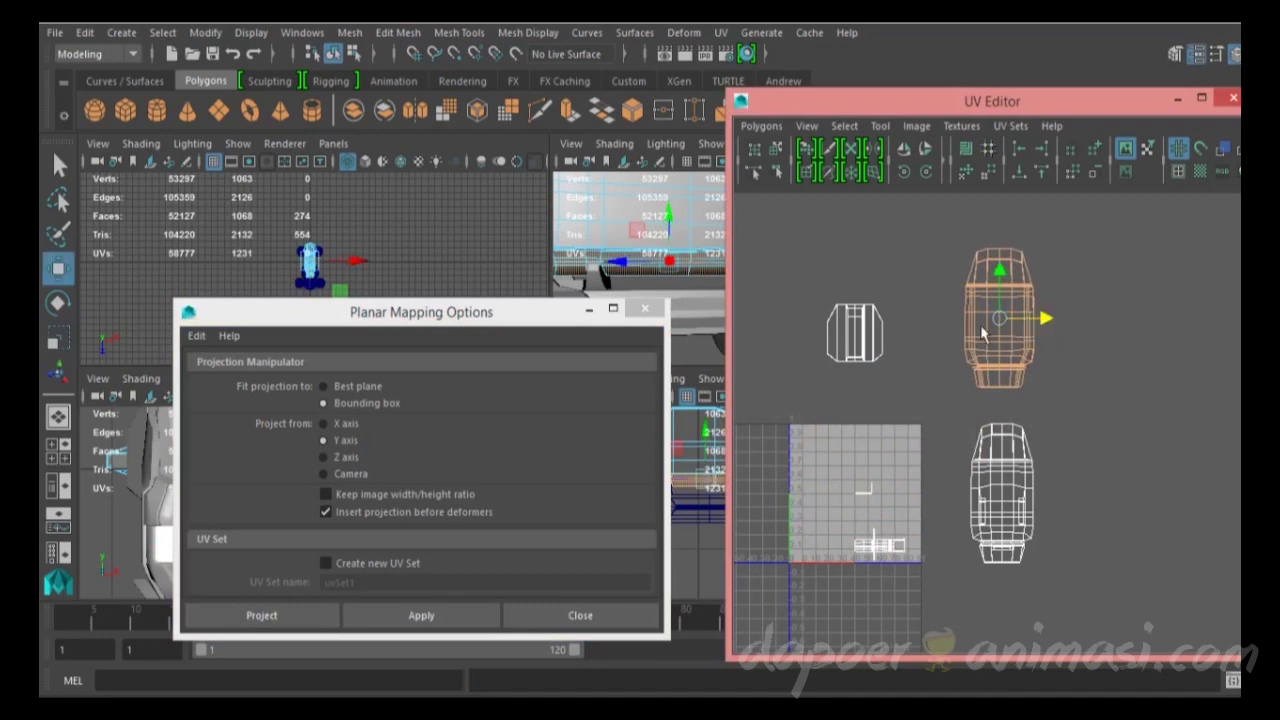
Step: Planar-map the rear body's front-end faces from the Z axis, then scale their UV shell and place it above the tail-end shell
{"action": "left_click_drag", "start_coordinate": [421, 312], "coordinate": [281, 513]}
{"action": "key", "text": "space"}
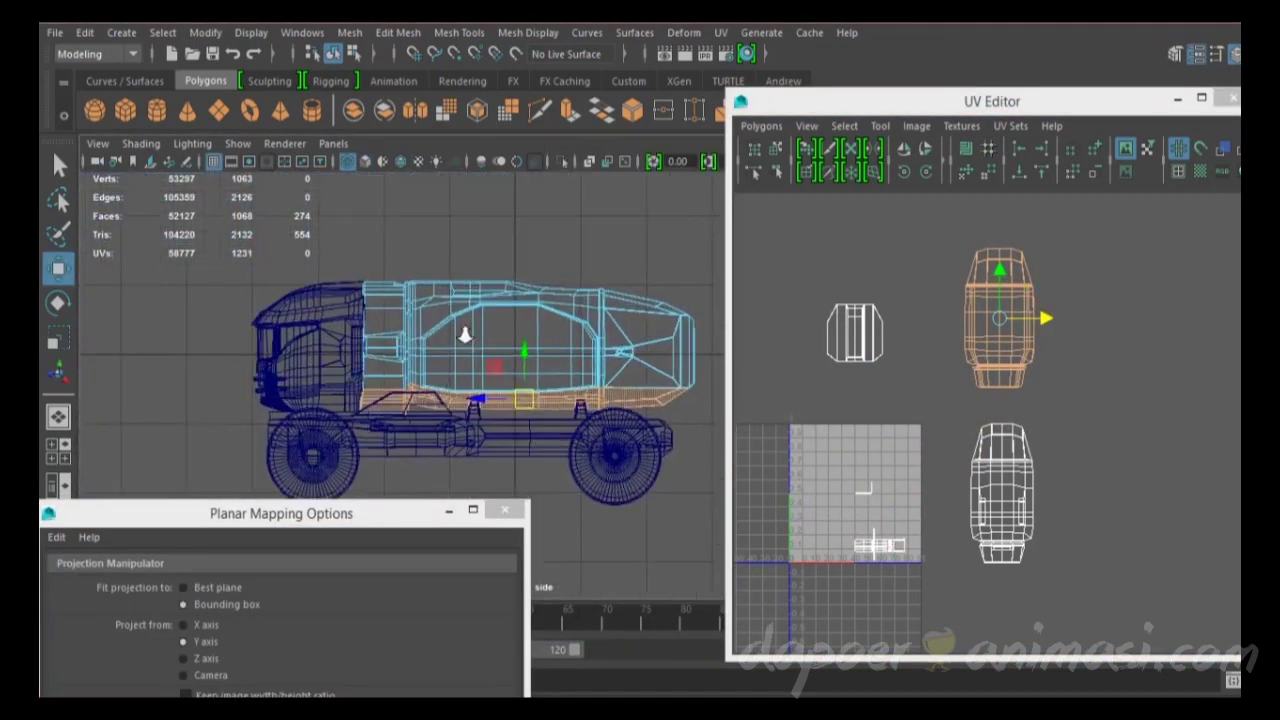
{"action": "left_click", "coordinate": [405, 385]}
{"action": "left_click_drag", "start_coordinate": [400, 515], "coordinate": [511, 269]}
{"action": "left_click", "coordinate": [316, 412]}
{"action": "left_click", "coordinate": [407, 570]}
{"action": "left_click_drag", "start_coordinate": [392, 267], "coordinate": [249, 538]}
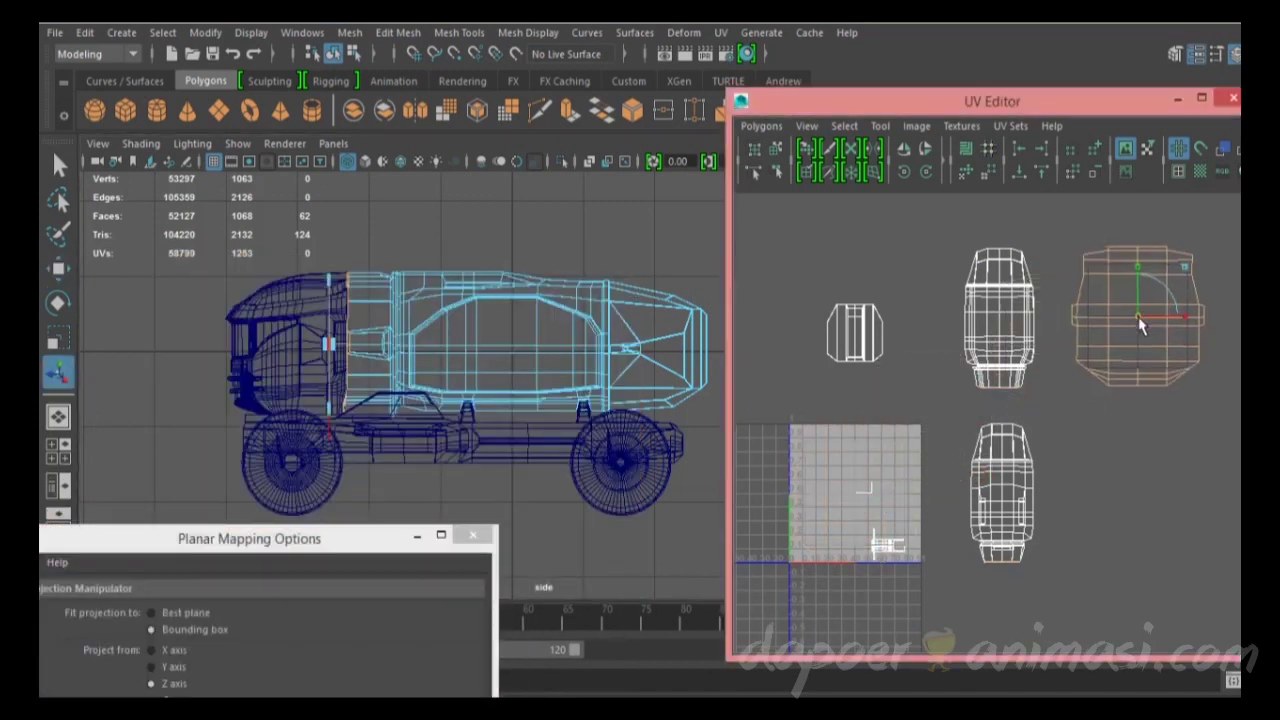
{"action": "key", "text": "w"}
{"action": "left_click_drag", "start_coordinate": [1088, 358], "coordinate": [795, 285]}
{"action": "key", "text": "r"}
{"action": "key", "text": "w"}
{"action": "key", "text": "q"}
Step: Select the right half of the rear body in the top view and try to deselect the end-cap shells in the UV Editor
{"action": "key", "text": "space"}
{"action": "key", "text": "space"}
{"action": "scroll", "coordinate": [578, 316], "scroll_direction": "up", "scroll_amount": 3}
{"action": "middle_click_drag", "start_coordinate": [578, 316], "coordinate": [578, 343], "text": "alt"}
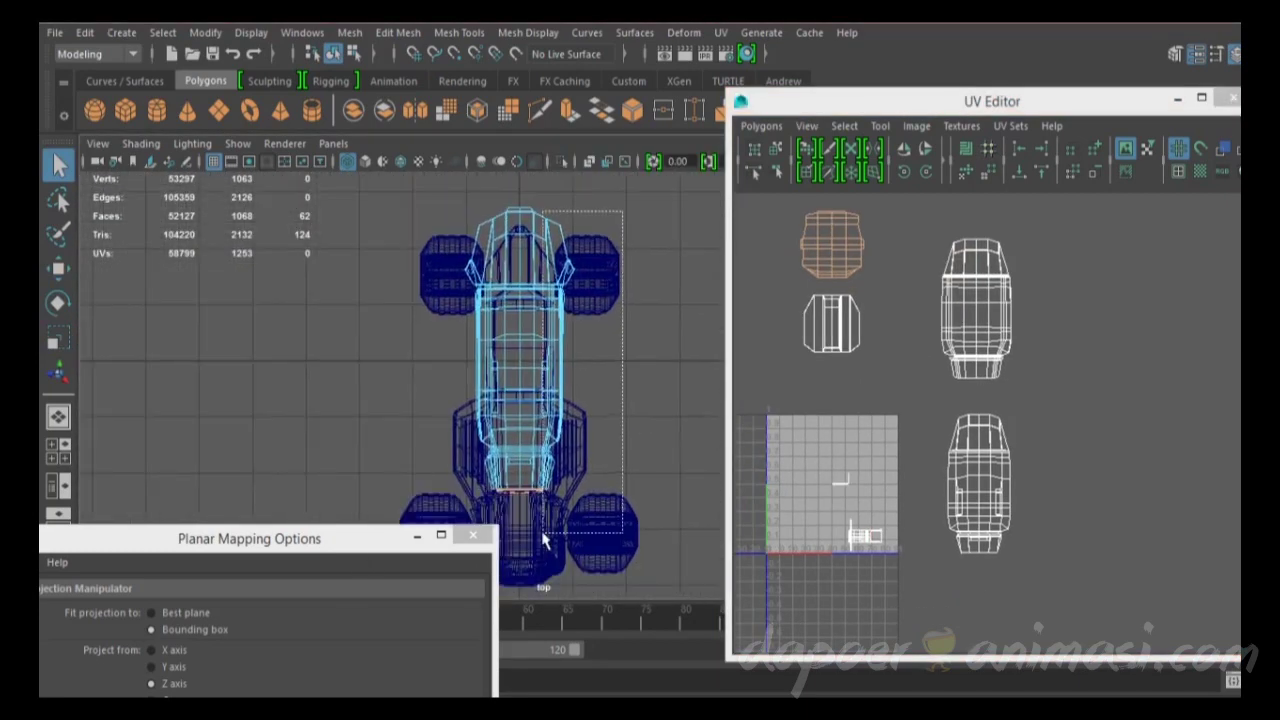
{"action": "key", "text": "space"}
{"action": "left_click_drag", "start_coordinate": [797, 230], "coordinate": [902, 323]}
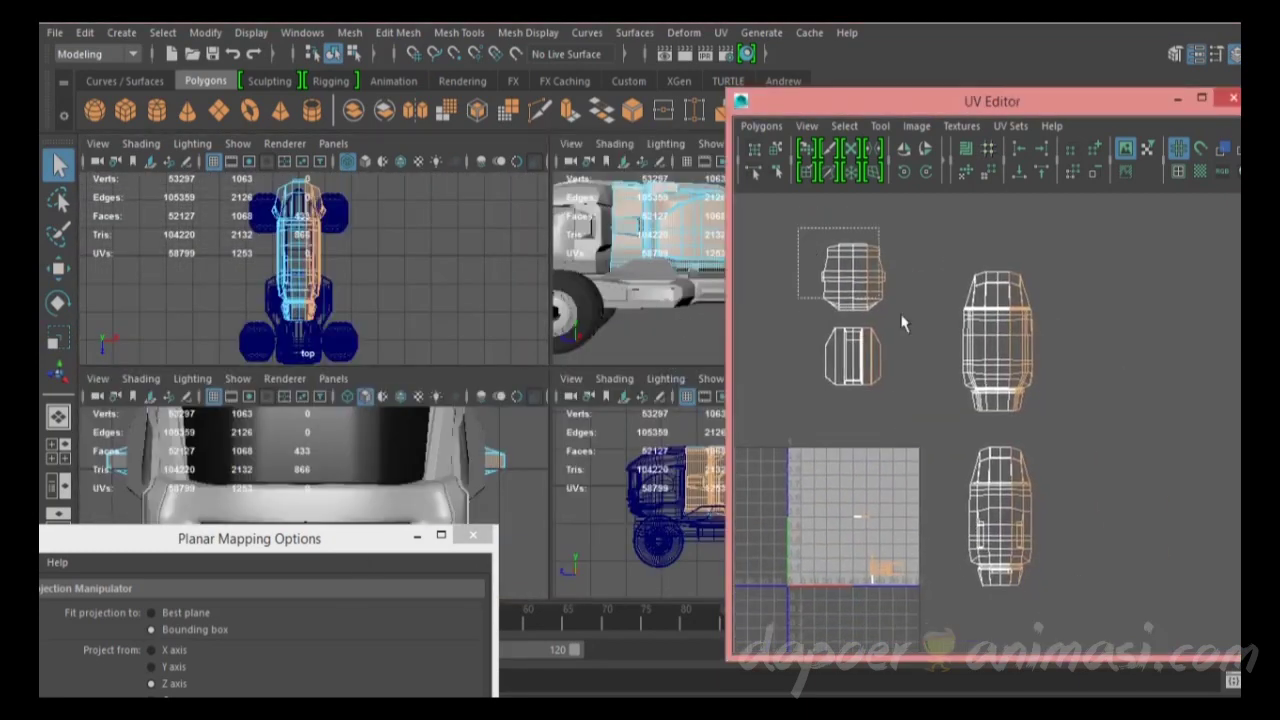
{"action": "middle_click_drag", "start_coordinate": [1074, 437], "coordinate": [817, 252], "text": "alt"}
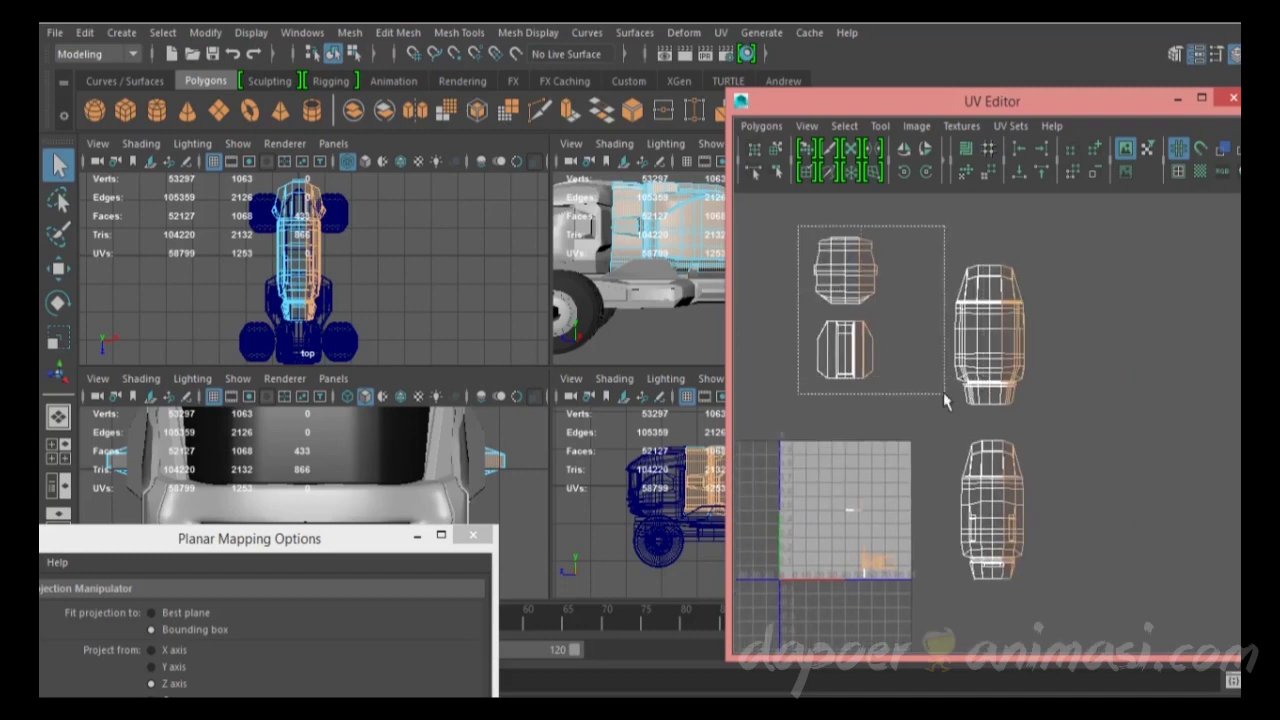
Step: Deselect the top faces of the rear body, keeping the side faces selected
{"action": "key", "text": "space"}
{"action": "key", "text": "space"}
{"action": "key", "text": "space"}
{"action": "scroll", "coordinate": [617, 380], "scroll_direction": "up", "scroll_amount": 3}
{"action": "left_click_drag", "start_coordinate": [617, 380], "coordinate": [604, 424], "text": "alt"}
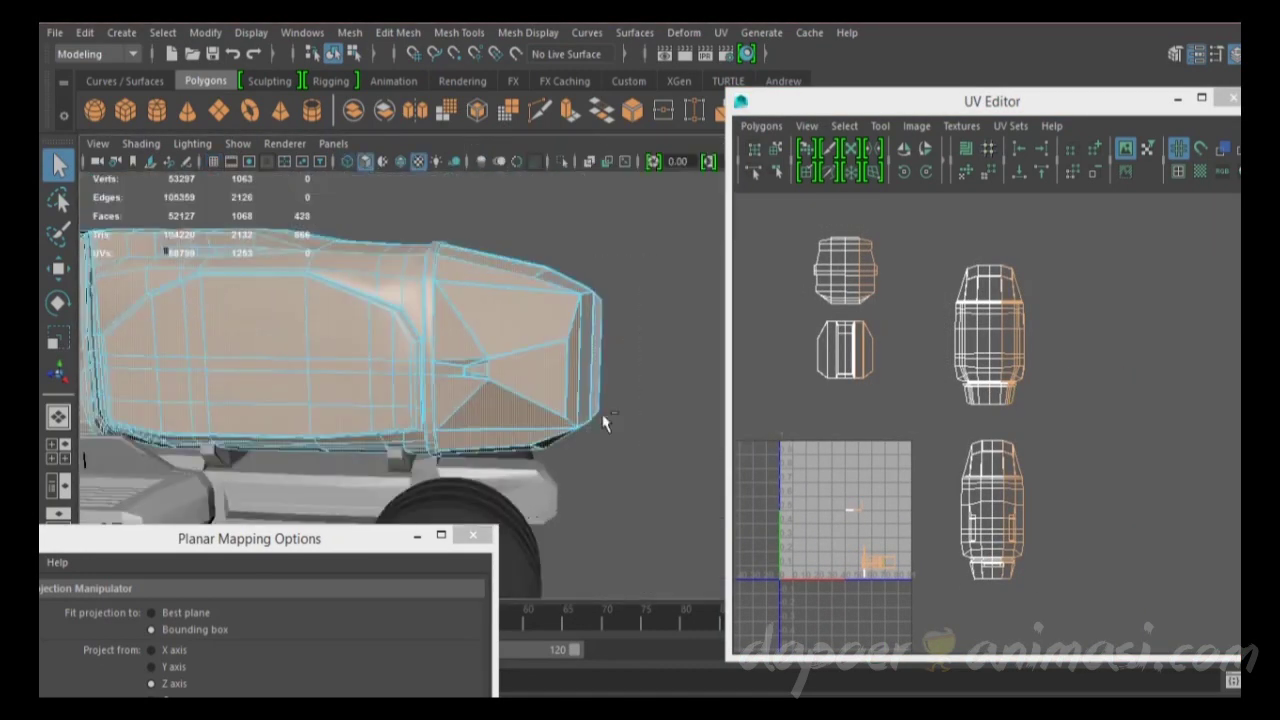
{"action": "left_click_drag", "start_coordinate": [576, 360], "coordinate": [160, 263], "text": "alt"}
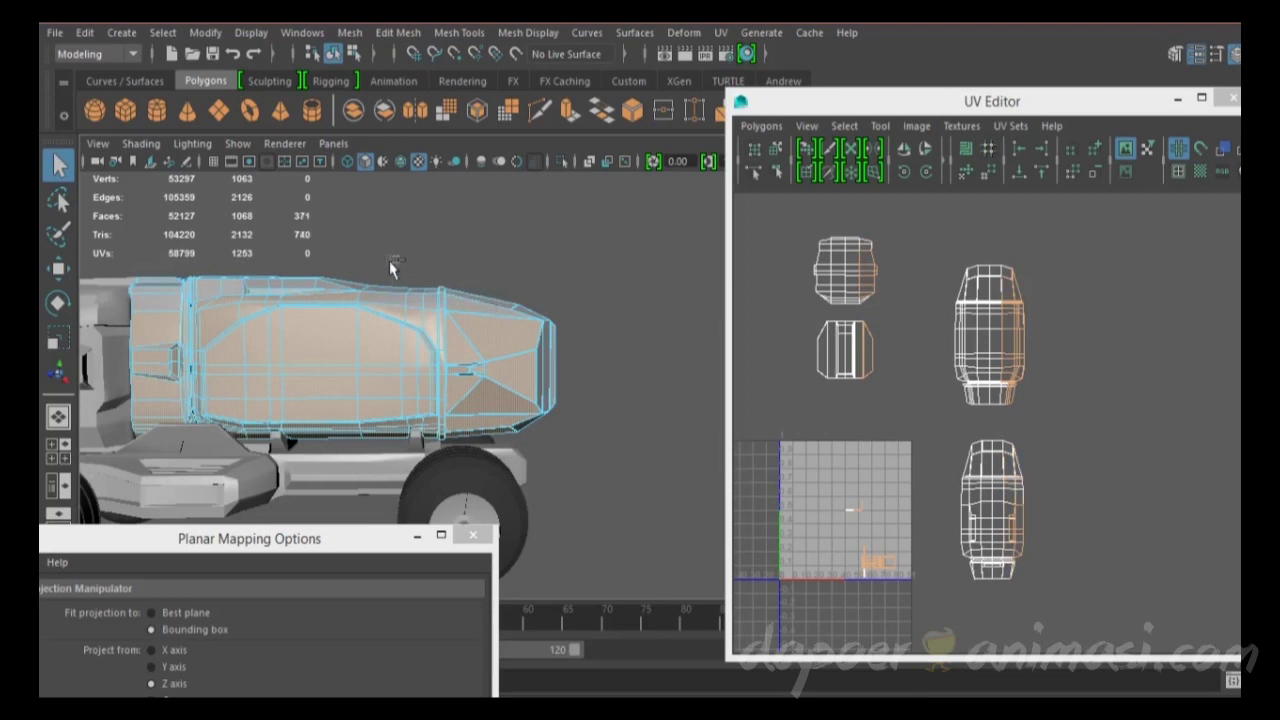
{"action": "right_click_drag", "start_coordinate": [287, 284], "coordinate": [482, 309], "text": "alt"}
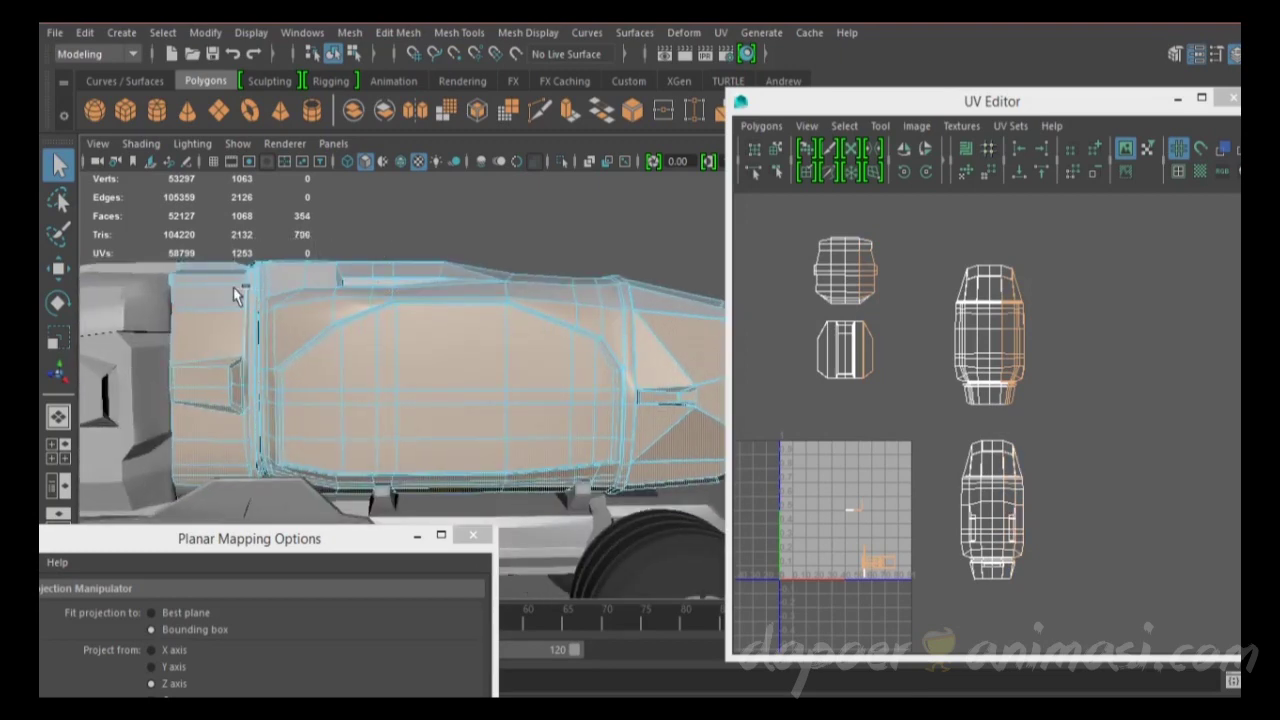
{"action": "right_click_drag", "start_coordinate": [245, 252], "coordinate": [423, 306], "text": "alt"}
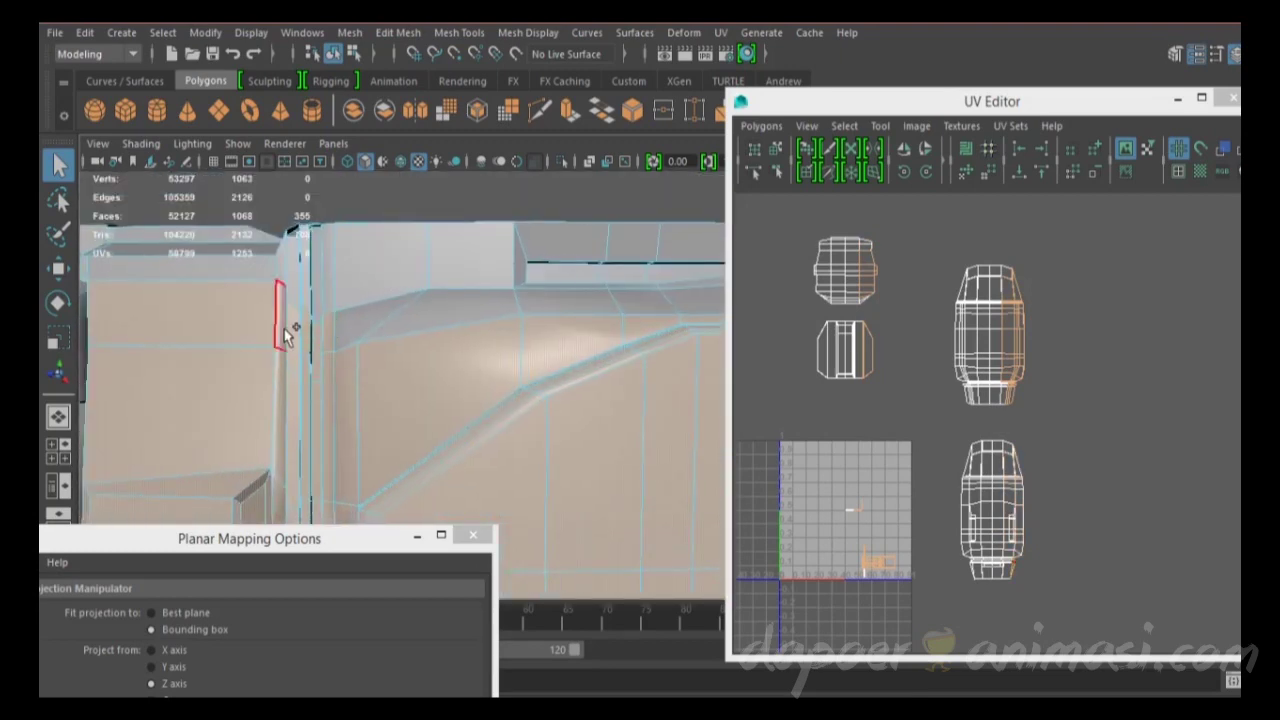
{"action": "middle_click_drag", "start_coordinate": [286, 329], "coordinate": [402, 354], "text": "alt"}
{"action": "right_click_drag", "start_coordinate": [402, 354], "coordinate": [260, 314], "text": "alt"}
{"action": "middle_click_drag", "start_coordinate": [260, 314], "coordinate": [458, 318], "text": "alt"}
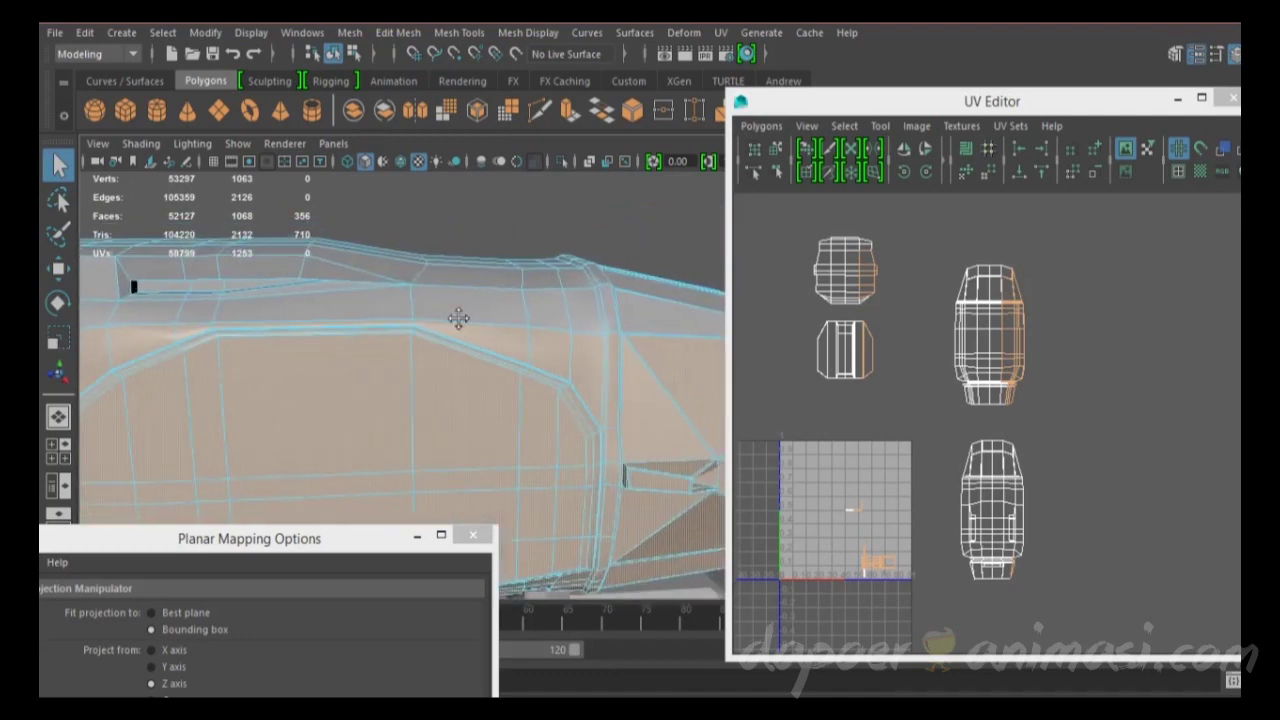
{"action": "right_click_drag", "start_coordinate": [418, 307], "coordinate": [340, 300], "text": "alt"}
{"action": "left_click_drag", "start_coordinate": [340, 300], "coordinate": [511, 340], "text": "alt"}
Step: Deselect the underside faces below the rear body's side panel in the wireframe side view
{"action": "key", "text": "space"}
{"action": "key", "text": "space"}
{"action": "key", "text": "4"}
{"action": "mouse_move", "coordinate": [609, 414]}
{"action": "left_mouse_down", "text": "alt"}
{"action": "mouse_move", "coordinate": [486, 457]}
{"action": "mouse_move", "coordinate": [520, 331]}
{"action": "mouse_move", "coordinate": [628, 336]}
{"action": "left_mouse_up", "text": "alt"}
{"action": "key", "text": "5"}
{"action": "mouse_move", "coordinate": [527, 393]}
{"action": "left_mouse_down", "text": "alt"}
{"action": "mouse_move", "coordinate": [591, 383]}
{"action": "mouse_move", "coordinate": [190, 440]}
{"action": "left_mouse_up", "text": "alt"}
{"action": "key", "text": "4"}
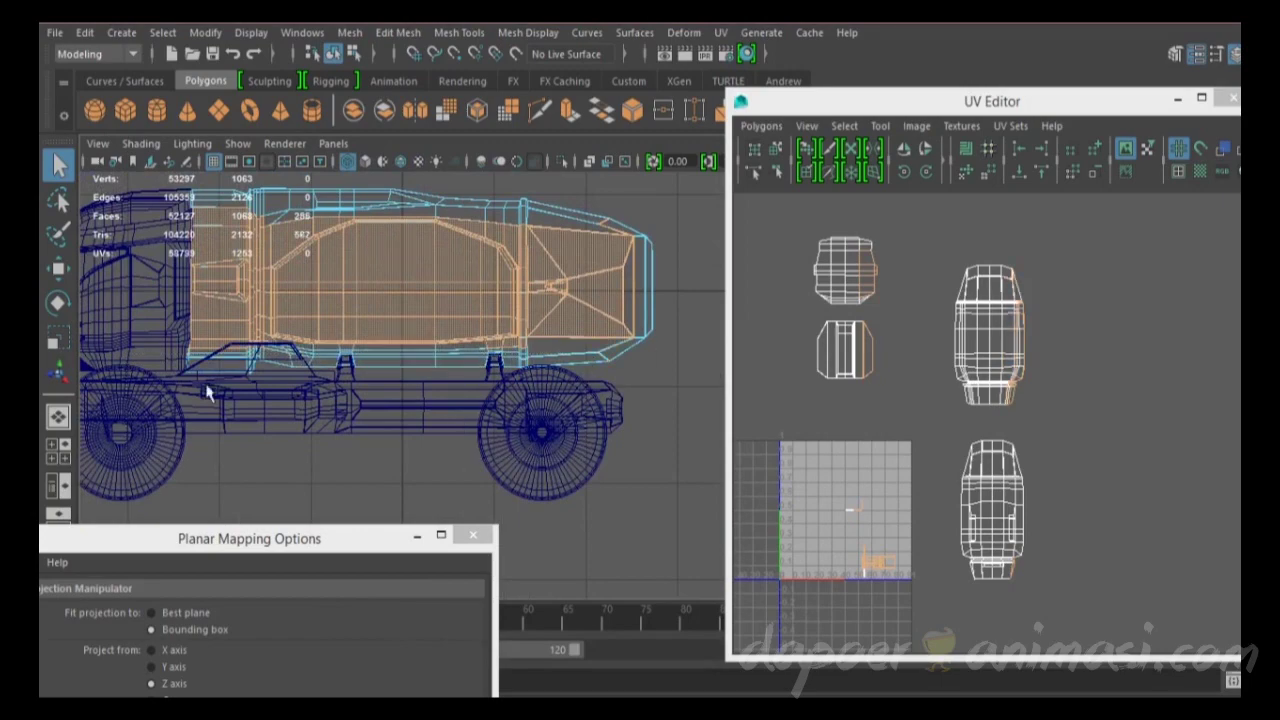
{"action": "left_click_drag", "start_coordinate": [208, 393], "coordinate": [334, 429], "text": "alt"}
Step: Clean up the side-face selection along the lower edge near the front groove of the rear body
{"action": "key", "text": "space"}
{"action": "key", "text": "space"}
{"action": "key", "text": "5"}
{"action": "mouse_move", "coordinate": [603, 314]}
{"action": "left_mouse_down", "text": "alt"}
{"action": "mouse_move", "coordinate": [447, 420]}
{"action": "mouse_move", "coordinate": [366, 409]}
{"action": "mouse_move", "coordinate": [400, 380]}
{"action": "mouse_move", "coordinate": [280, 349]}
{"action": "mouse_move", "coordinate": [362, 372]}
{"action": "mouse_move", "coordinate": [378, 392]}
{"action": "mouse_move", "coordinate": [455, 372]}
{"action": "mouse_move", "coordinate": [491, 389]}
{"action": "mouse_move", "coordinate": [472, 393]}
{"action": "left_mouse_up", "text": "alt"}
{"action": "left_click", "coordinate": [400, 380]}
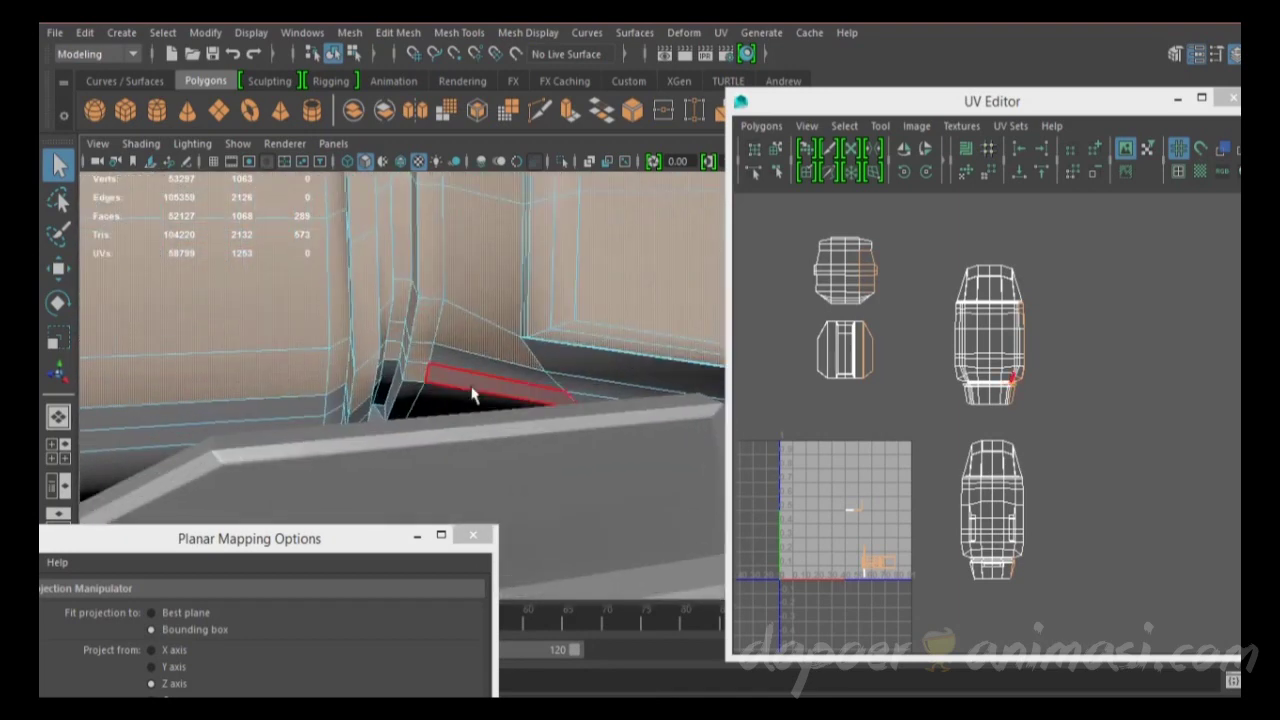
{"action": "left_click_drag", "start_coordinate": [459, 343], "coordinate": [429, 364], "text": "alt"}
{"action": "mouse_move", "coordinate": [285, 366]}
{"action": "left_mouse_down", "text": "alt"}
{"action": "mouse_move", "coordinate": [407, 348]}
{"action": "mouse_move", "coordinate": [540, 351]}
{"action": "mouse_move", "coordinate": [307, 338]}
{"action": "mouse_move", "coordinate": [457, 371]}
{"action": "mouse_move", "coordinate": [486, 349]}
{"action": "mouse_move", "coordinate": [244, 343]}
{"action": "mouse_move", "coordinate": [523, 363]}
{"action": "mouse_move", "coordinate": [466, 349]}
{"action": "mouse_move", "coordinate": [563, 354]}
{"action": "mouse_move", "coordinate": [290, 365]}
{"action": "mouse_move", "coordinate": [557, 461]}
{"action": "left_mouse_up", "text": "alt"}
{"action": "left_click", "coordinate": [533, 362]}
{"action": "key", "text": "4"}
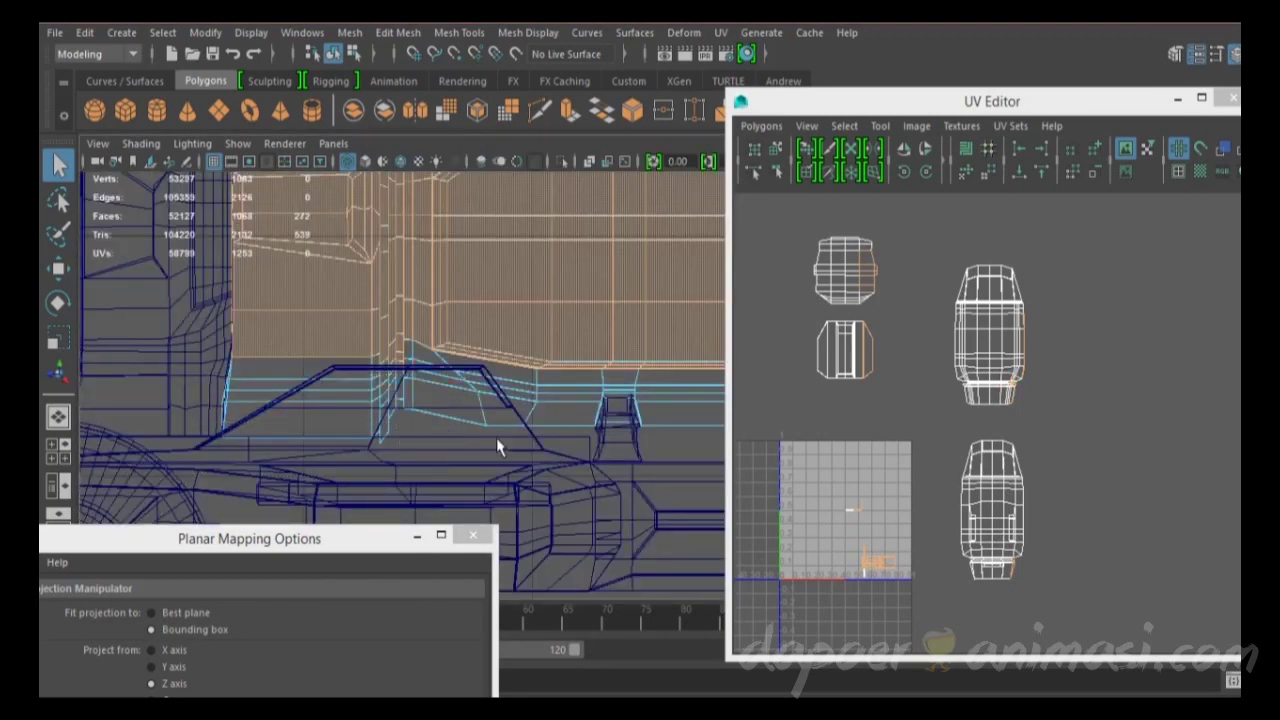
{"action": "key", "text": "5"}
{"action": "key", "text": "space"}
{"action": "key", "text": "space"}
{"action": "mouse_move", "coordinate": [603, 337]}
{"action": "left_mouse_down", "text": "alt"}
{"action": "mouse_move", "coordinate": [211, 302]}
{"action": "mouse_move", "coordinate": [391, 357]}
{"action": "mouse_move", "coordinate": [543, 346]}
{"action": "left_mouse_up", "text": "alt"}
{"action": "key", "text": "space"}
{"action": "key", "text": "space"}
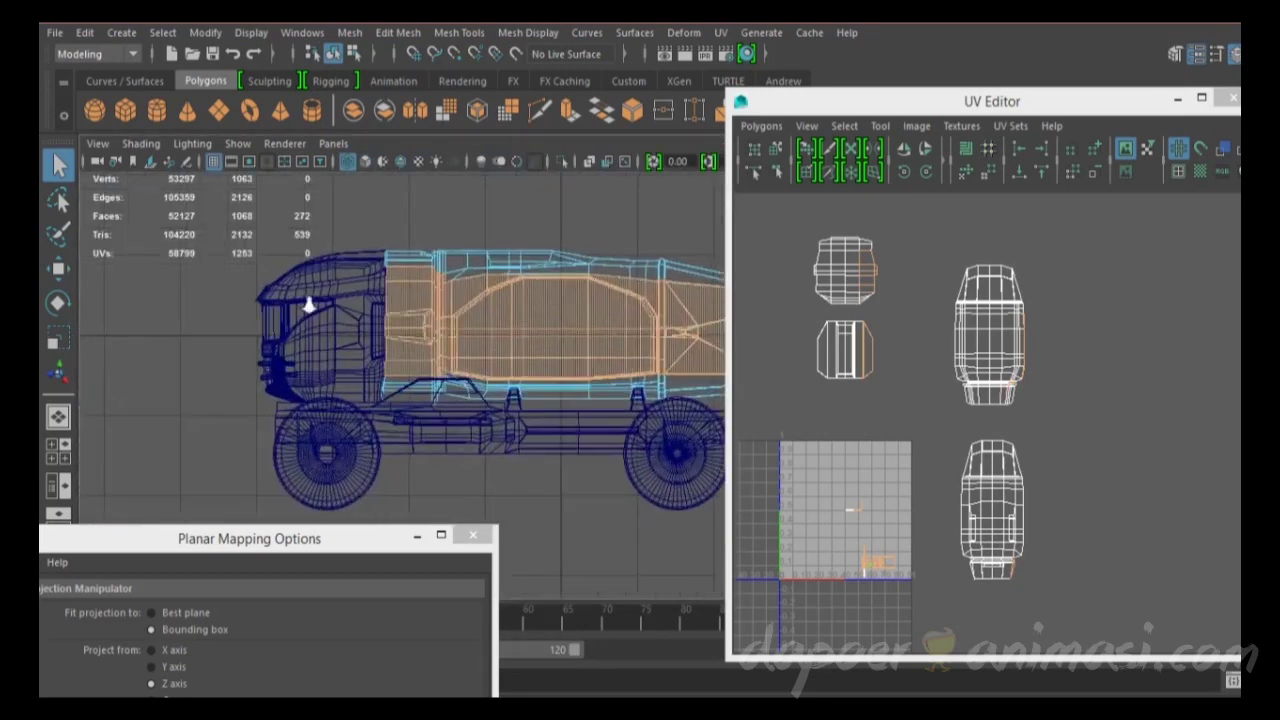
{"action": "left_click_drag", "start_coordinate": [309, 305], "coordinate": [281, 252], "text": "alt"}
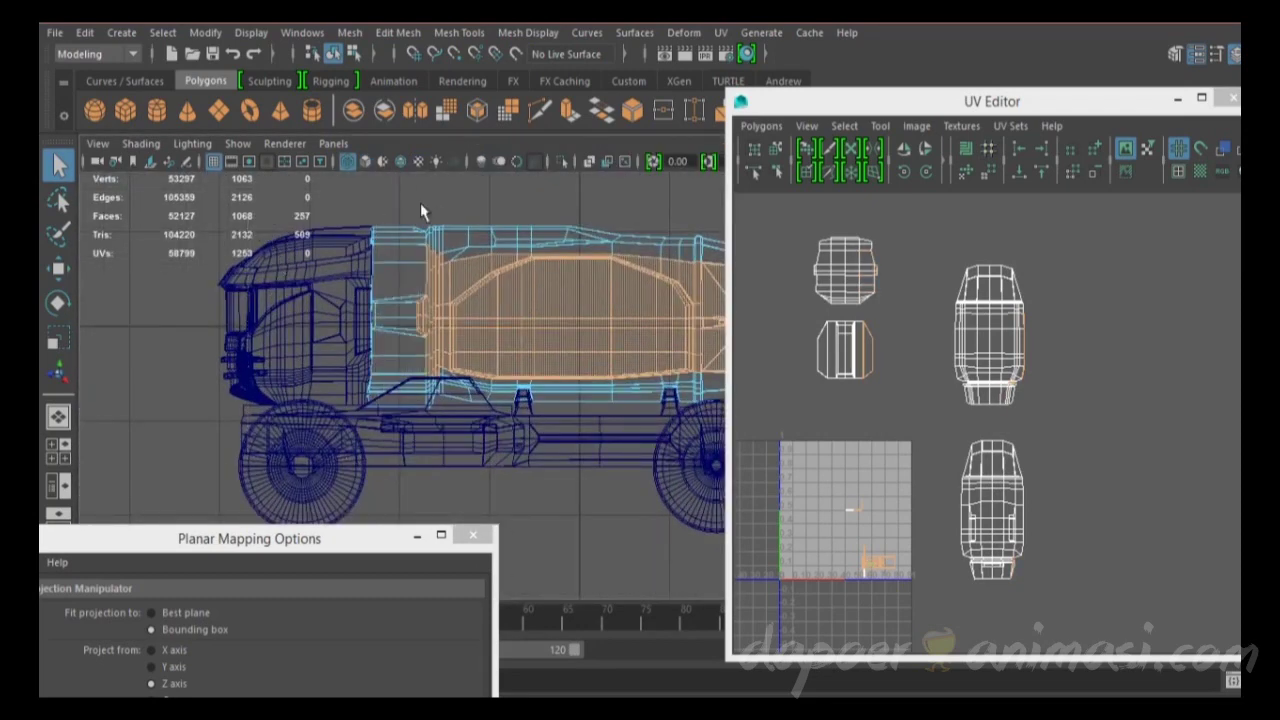
{"action": "left_click_drag", "start_coordinate": [421, 206], "coordinate": [368, 380], "text": "shift"}
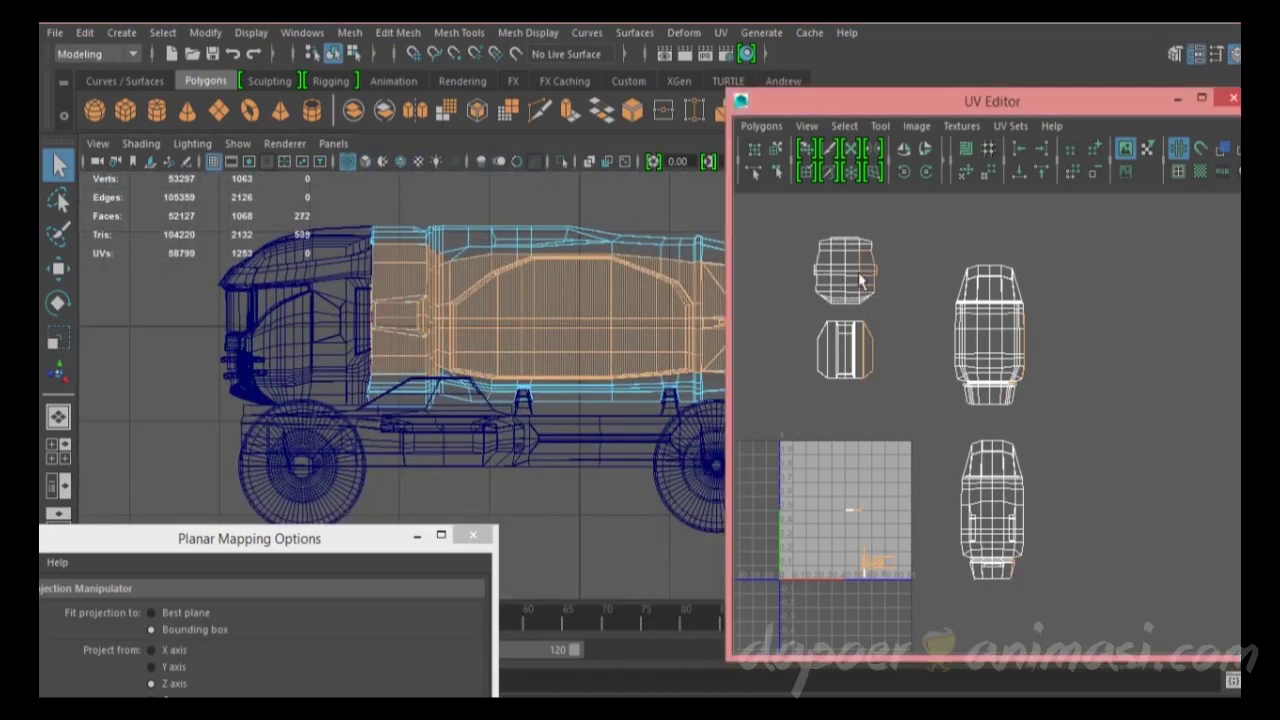
Step: Deselect the front-end faces of the rear body in the wireframe perspective view, using face component mode
{"action": "scroll", "coordinate": [555, 304], "scroll_direction": "up", "scroll_amount": 2}
{"action": "key", "text": "4"}
{"action": "left_click_drag", "start_coordinate": [552, 306], "coordinate": [311, 403], "text": "alt"}
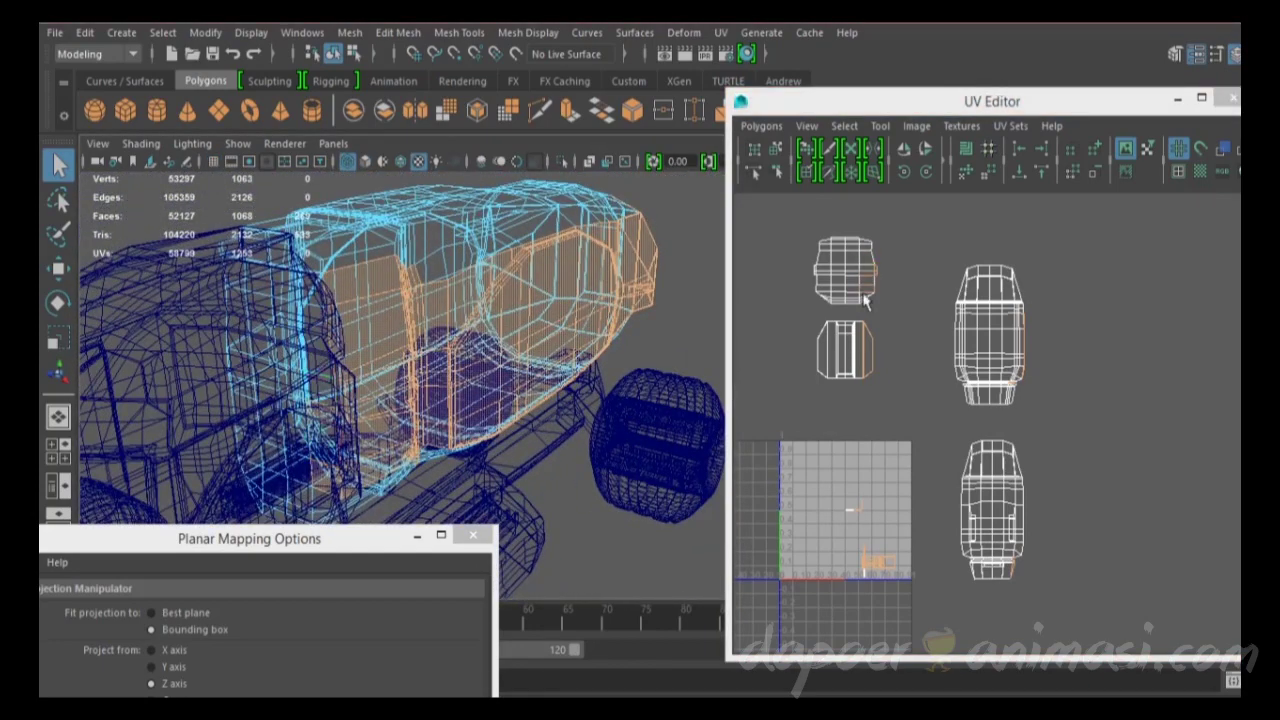
{"action": "right_click_drag", "start_coordinate": [866, 300], "coordinate": [945, 330], "text": "alt"}
{"action": "key", "text": "F8"}
{"action": "key", "text": "F8"}
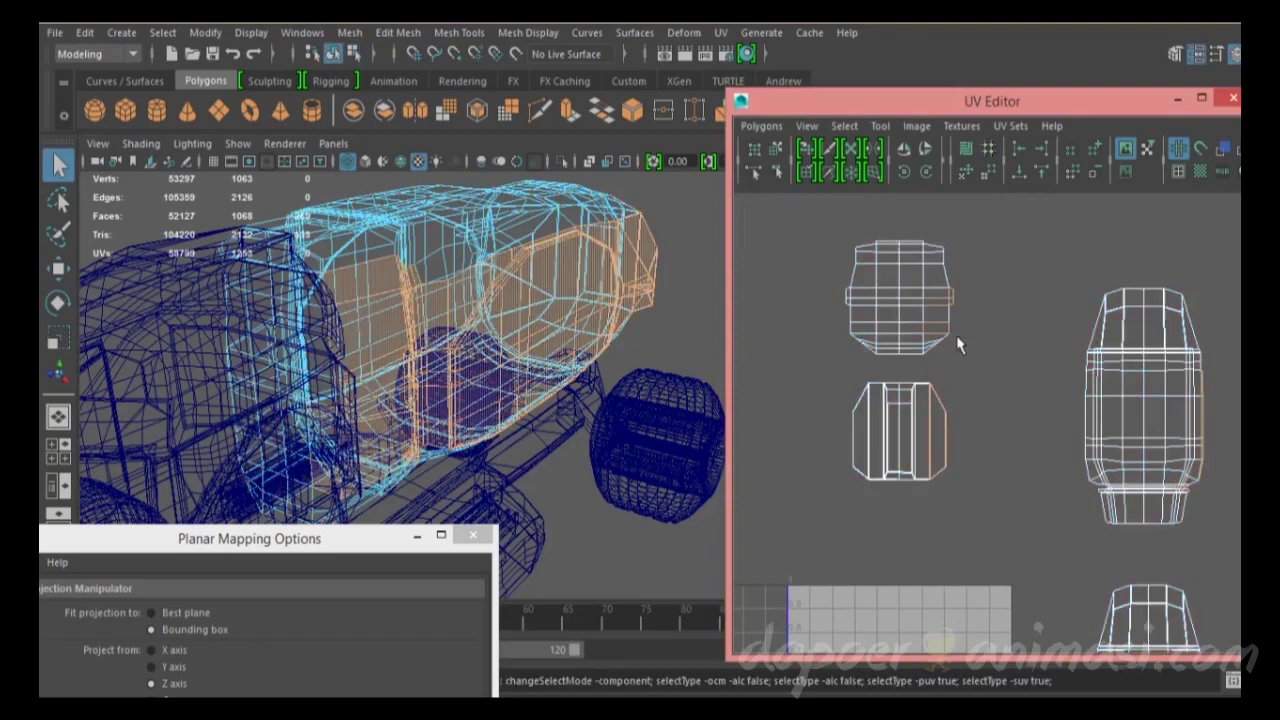
{"action": "left_click_drag", "start_coordinate": [697, 366], "coordinate": [507, 350], "text": "alt"}
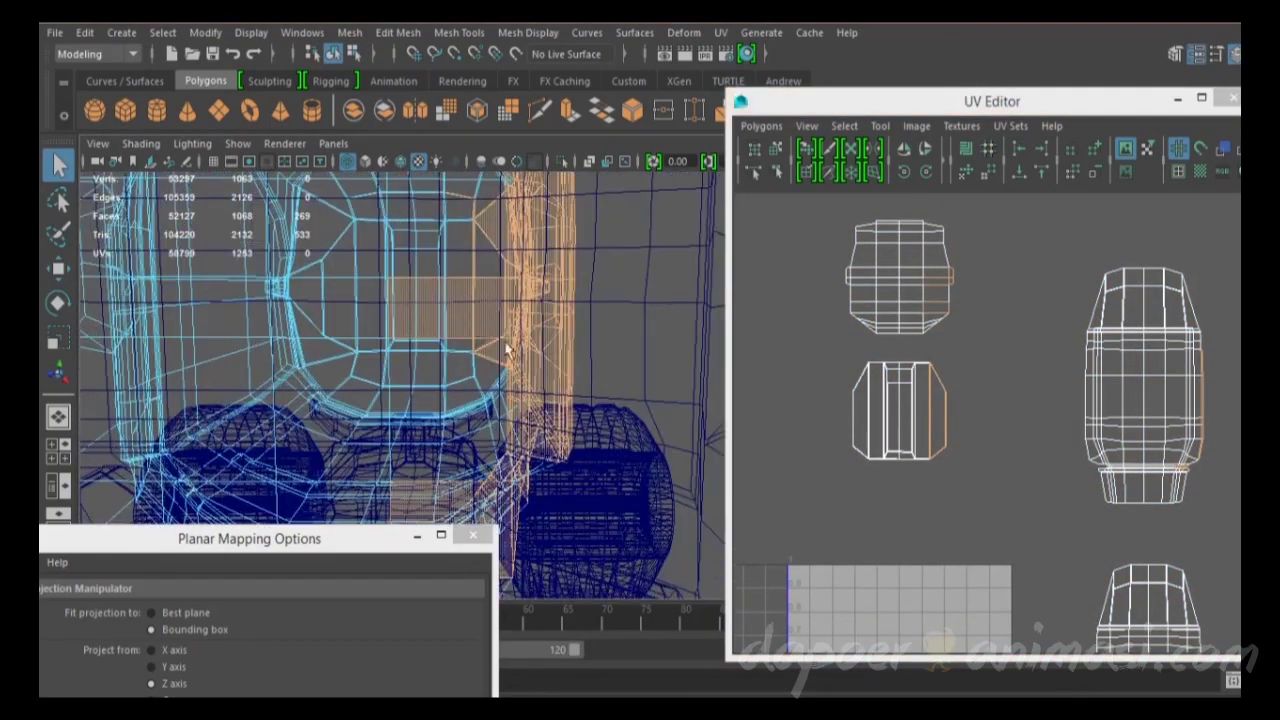
{"action": "left_click_drag", "start_coordinate": [432, 300], "coordinate": [354, 338], "text": "alt"}
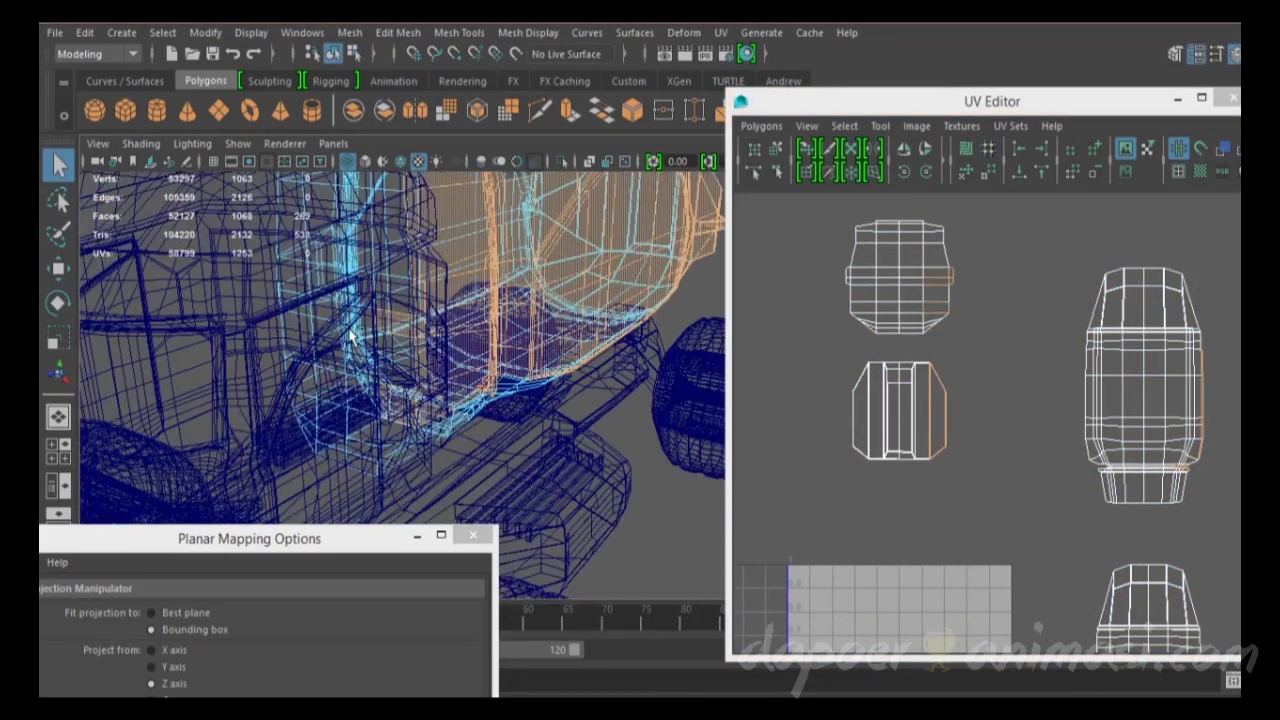
{"action": "right_click", "coordinate": [386, 320]}
{"action": "left_click", "coordinate": [386, 318]}
{"action": "right_click", "coordinate": [385, 165]}
{"action": "left_click", "coordinate": [386, 213]}
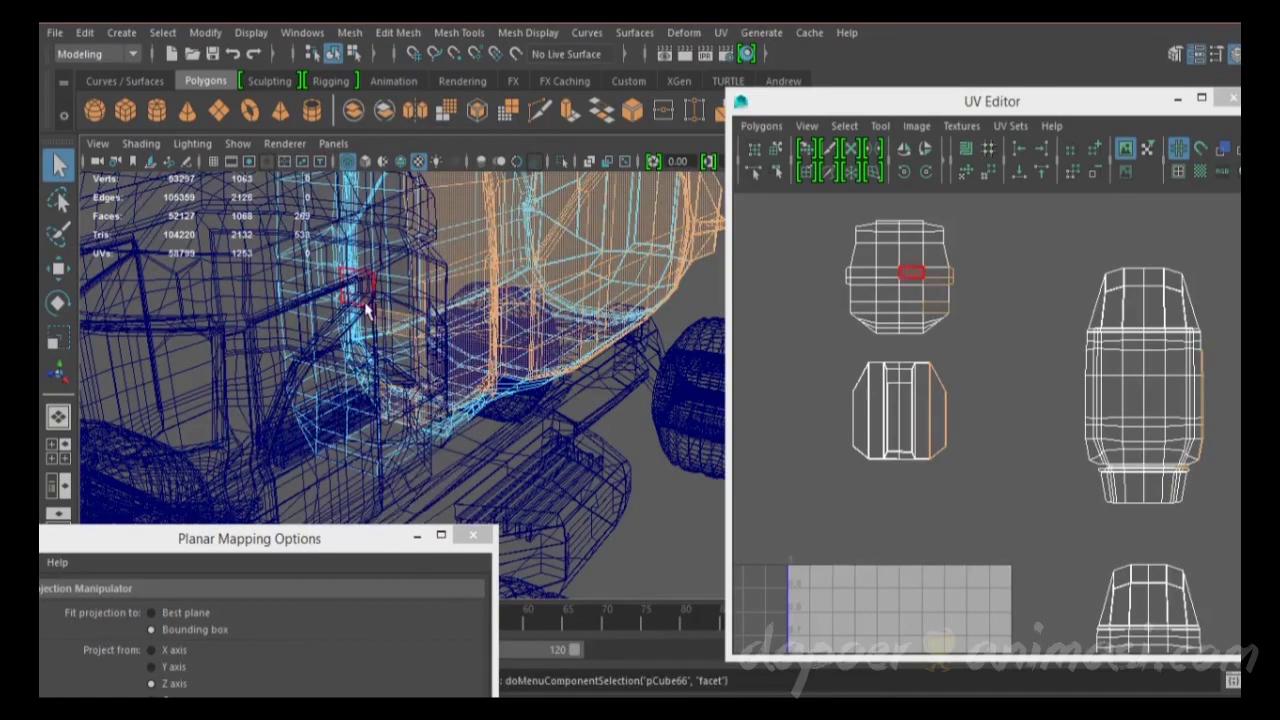
{"action": "left_click", "coordinate": [390, 428]}
Step: Deselect the remaining tail-end faces from the rear body's side selection
{"action": "left_click_drag", "start_coordinate": [390, 428], "coordinate": [465, 350], "text": "alt"}
{"action": "left_click_drag", "start_coordinate": [545, 360], "coordinate": [538, 313], "text": "alt"}
{"action": "left_click", "coordinate": [391, 329]}
{"action": "left_click", "coordinate": [538, 313]}
{"action": "left_click_drag", "start_coordinate": [576, 272], "coordinate": [459, 333], "text": "alt"}
{"action": "left_click", "coordinate": [459, 333]}
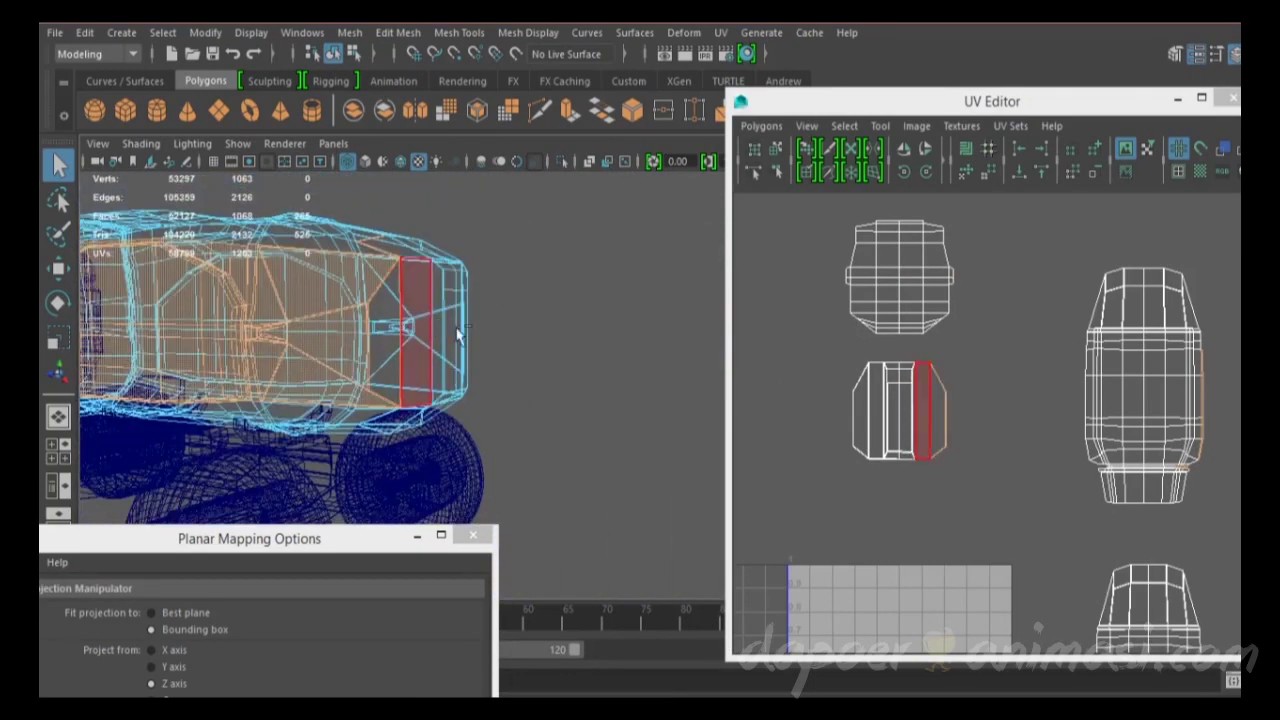
{"action": "left_click", "coordinate": [474, 340]}
{"action": "left_click_drag", "start_coordinate": [398, 360], "coordinate": [523, 263], "text": "alt"}
{"action": "left_click", "coordinate": [575, 330]}
Step: Planar-map the selected side faces from the X axis, then resize their UV shell and place it right of the underside shell
{"action": "scroll", "coordinate": [1020, 337], "scroll_direction": "down", "scroll_amount": 2}
{"action": "left_click_drag", "start_coordinate": [690, 330], "coordinate": [470, 330], "text": "alt"}
{"action": "key", "text": "space"}
{"action": "key", "text": "space"}
{"action": "left_click_drag", "start_coordinate": [323, 542], "coordinate": [510, 282]}
{"action": "left_click", "coordinate": [440, 581]}
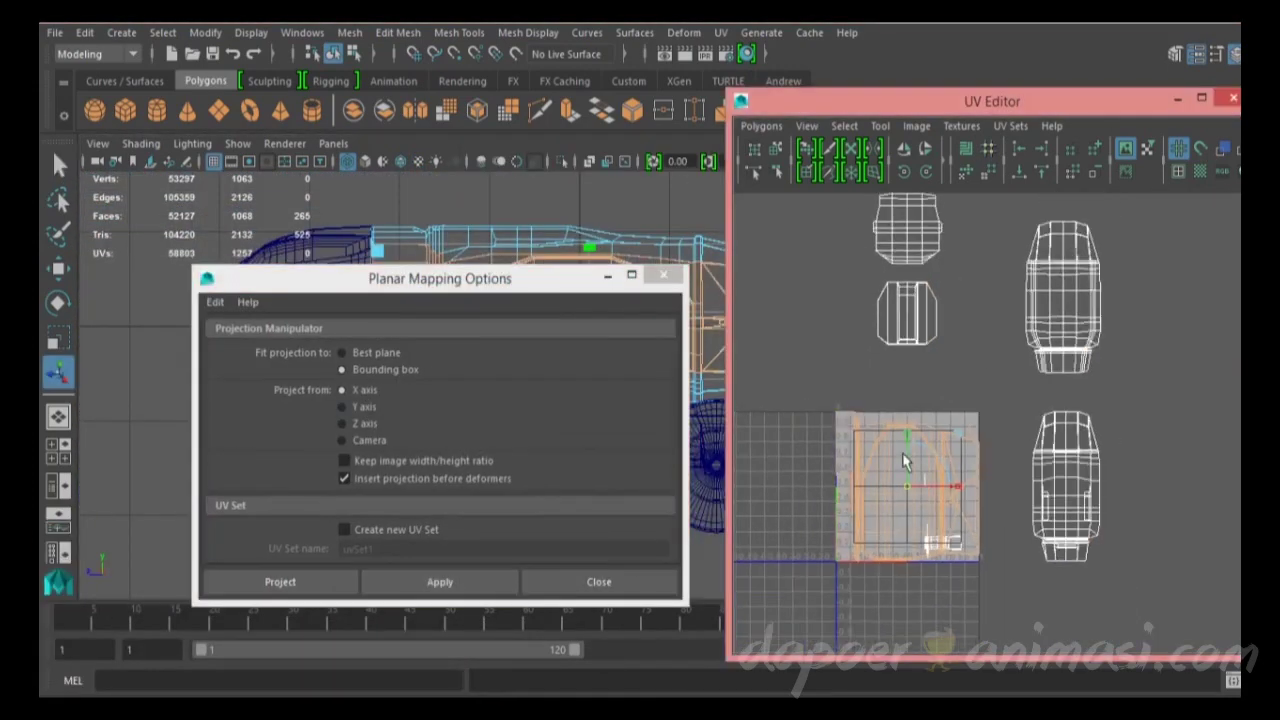
{"action": "left_click_drag", "start_coordinate": [1097, 344], "coordinate": [1091, 280]}
{"action": "key", "text": "q"}
{"action": "left_click_drag", "start_coordinate": [520, 278], "coordinate": [346, 580]}
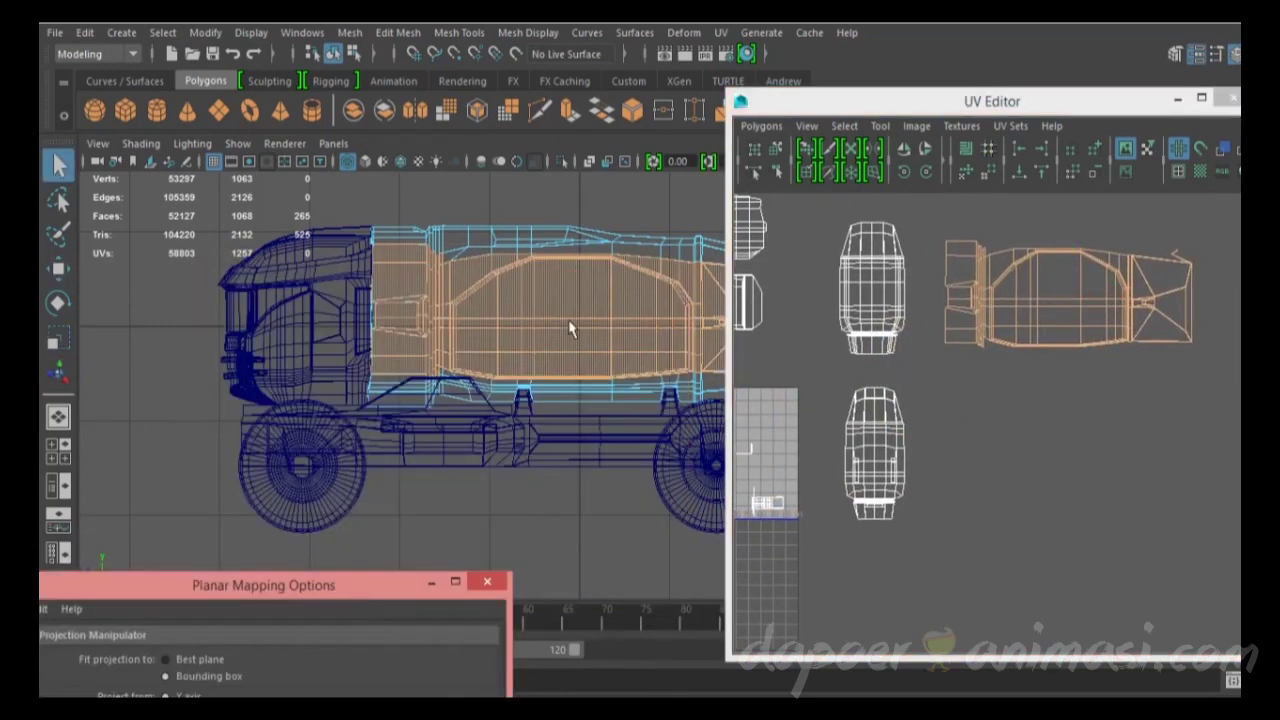
Step: Select the faces along the rear body's unmapped half in the top view
{"action": "key", "text": "space"}
{"action": "key", "text": "space"}
{"action": "left_click_drag", "start_coordinate": [560, 335], "coordinate": [270, 403], "text": "alt"}
{"action": "key", "text": "space"}
{"action": "key", "text": "space"}
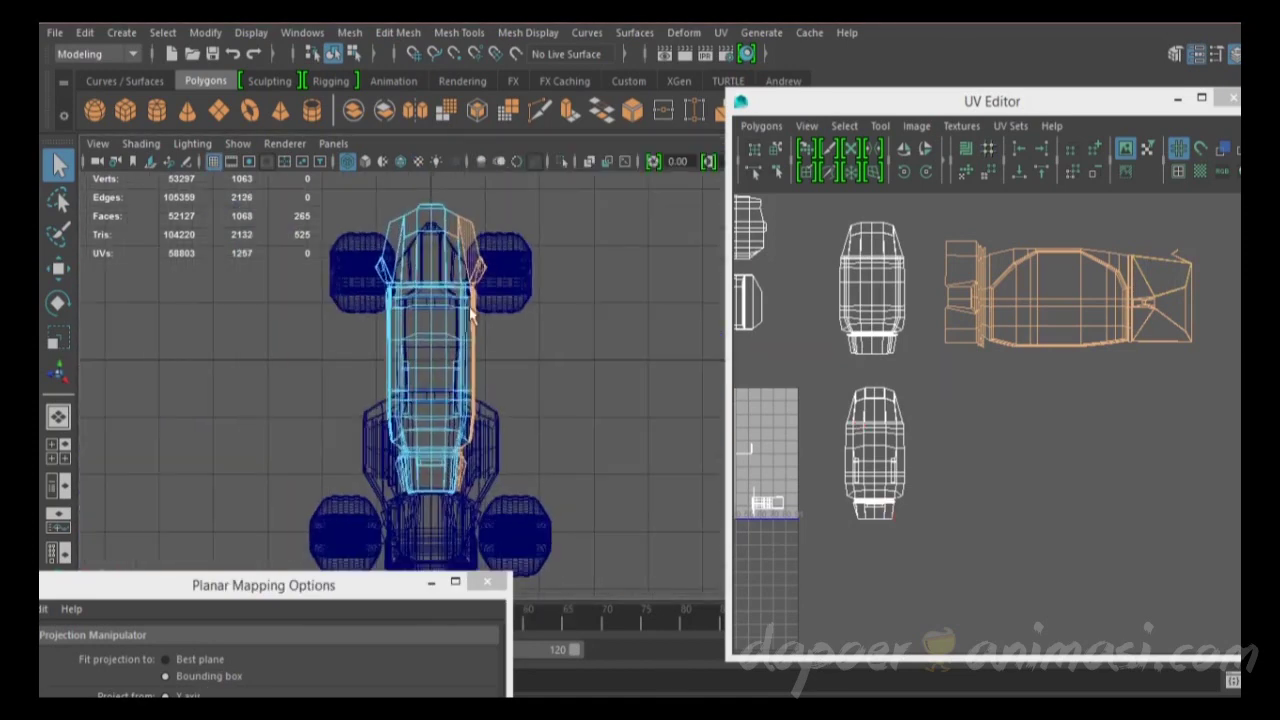
{"action": "middle_click_drag", "start_coordinate": [309, 196], "coordinate": [333, 218], "text": "alt"}
{"action": "left_click_drag", "start_coordinate": [333, 218], "coordinate": [350, 512]}
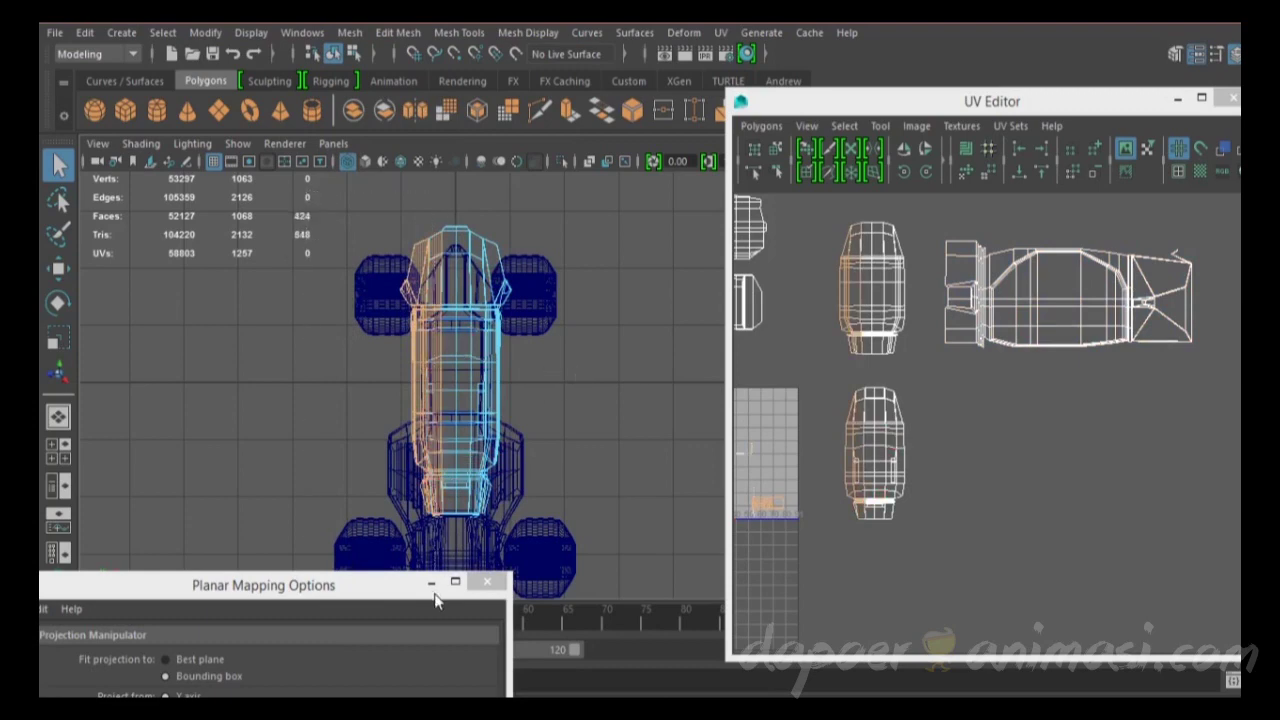
Step: Deselect the roof and underside faces so that mainly the opposite side's faces stay selected
{"action": "left_click_drag", "start_coordinate": [520, 450], "coordinate": [92, 418], "text": "alt"}
{"action": "left_click_drag", "start_coordinate": [575, 440], "coordinate": [603, 417], "text": "alt"}
{"action": "key", "text": "space"}
{"action": "key", "text": "space"}
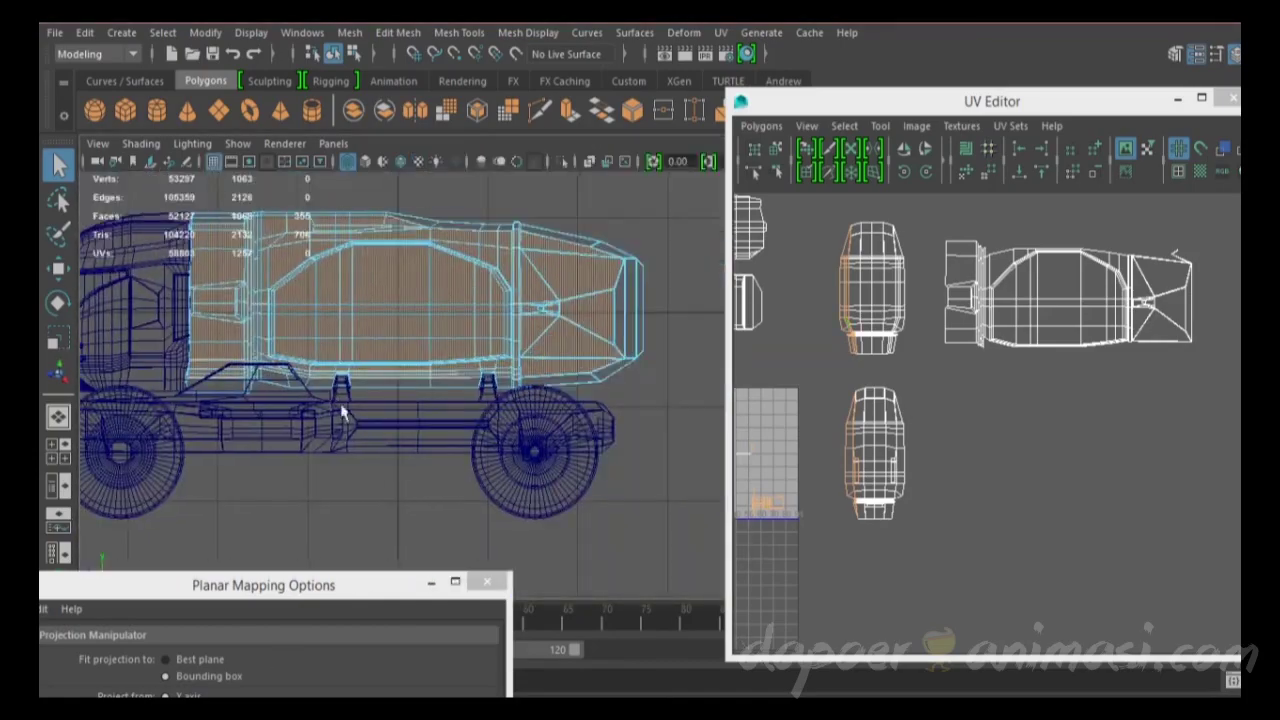
{"action": "left_click_drag", "start_coordinate": [561, 458], "coordinate": [390, 430], "text": "alt"}
{"action": "key", "text": "space"}
{"action": "key", "text": "space"}
{"action": "middle_click_drag", "start_coordinate": [343, 220], "coordinate": [403, 310], "text": "alt"}
{"action": "mouse_move", "coordinate": [250, 277]}
{"action": "left_mouse_down"}
{"action": "mouse_move", "coordinate": [491, 329]}
{"action": "mouse_move", "coordinate": [560, 323]}
{"action": "mouse_move", "coordinate": [357, 338]}
{"action": "mouse_move", "coordinate": [422, 318]}
{"action": "left_mouse_up"}
Step: Trim stray faces from the opposite side's selection, checking it in the shaded perspective and wireframe side views
{"action": "key", "text": "5"}
{"action": "mouse_move", "coordinate": [422, 318]}
{"action": "right_mouse_down", "text": "alt"}
{"action": "mouse_move", "coordinate": [527, 336]}
{"action": "mouse_move", "coordinate": [409, 363]}
{"action": "right_mouse_up", "text": "alt"}
{"action": "key", "text": "space"}
{"action": "key", "text": "space"}
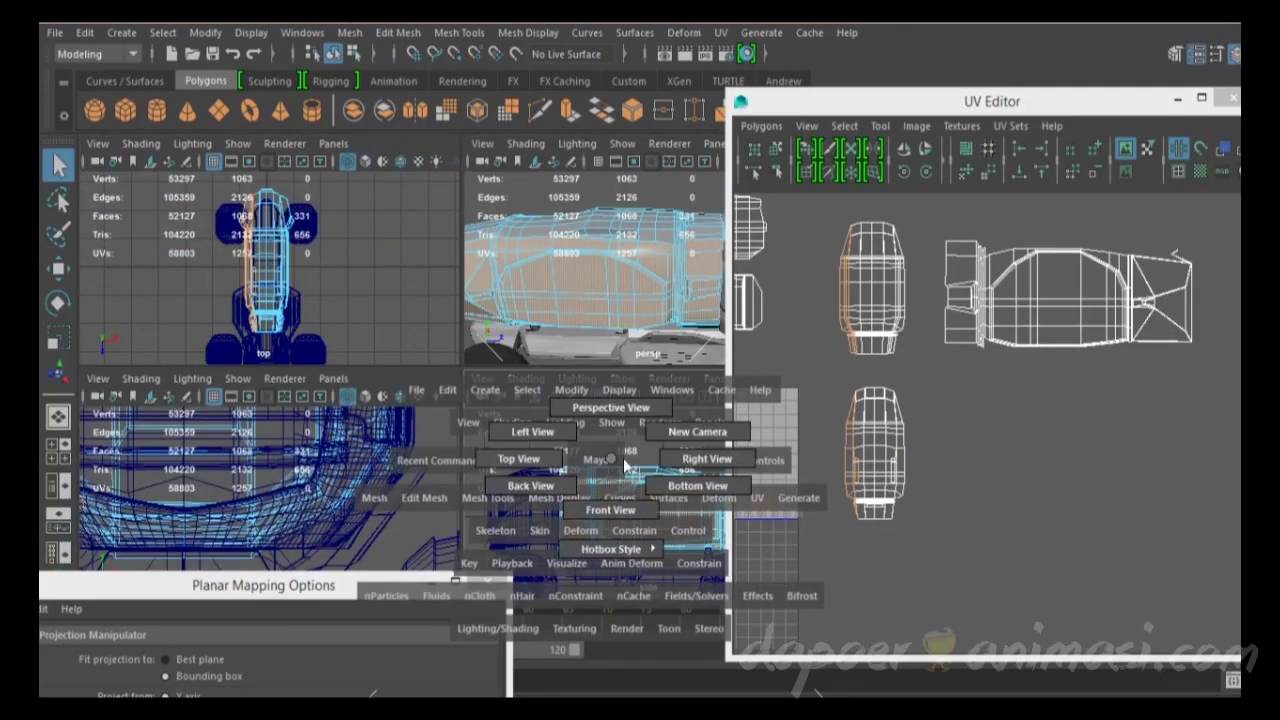
{"action": "key", "text": "space"}
{"action": "key", "text": "space"}
{"action": "key", "text": "f"}
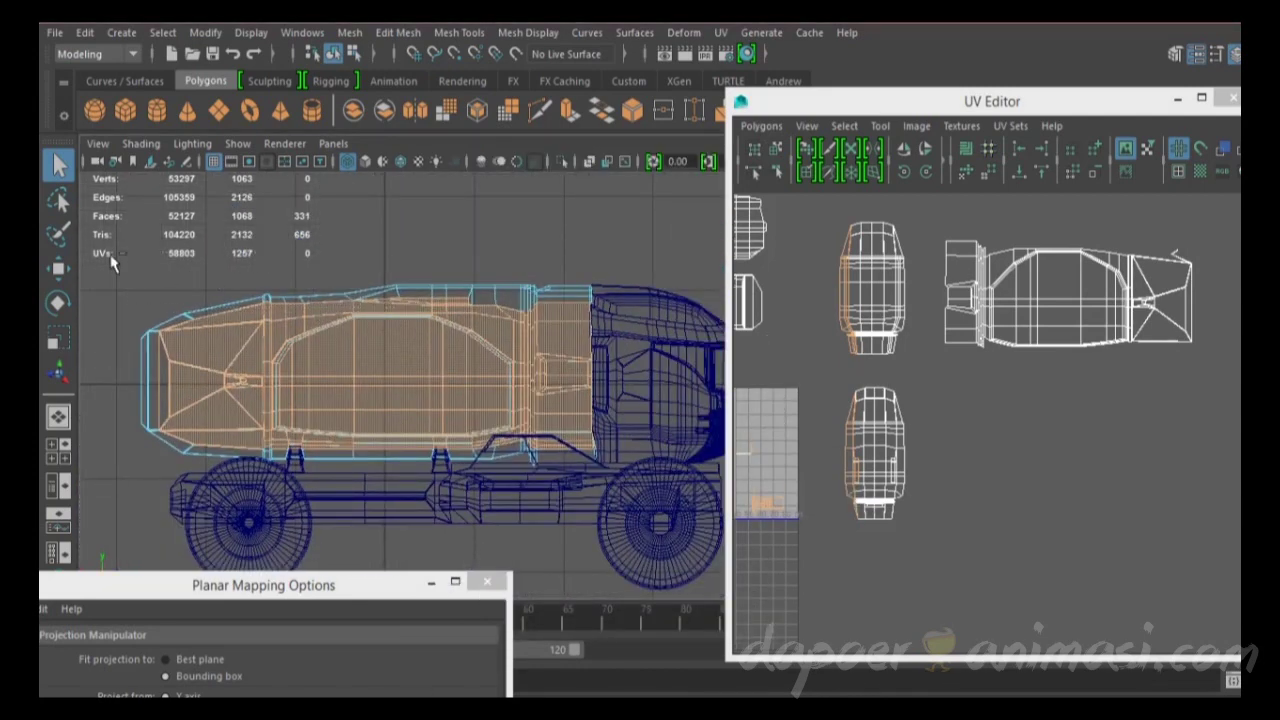
{"action": "key", "text": "space"}
{"action": "key", "text": "space"}
{"action": "scroll", "coordinate": [600, 323], "scroll_direction": "up", "scroll_amount": 6}
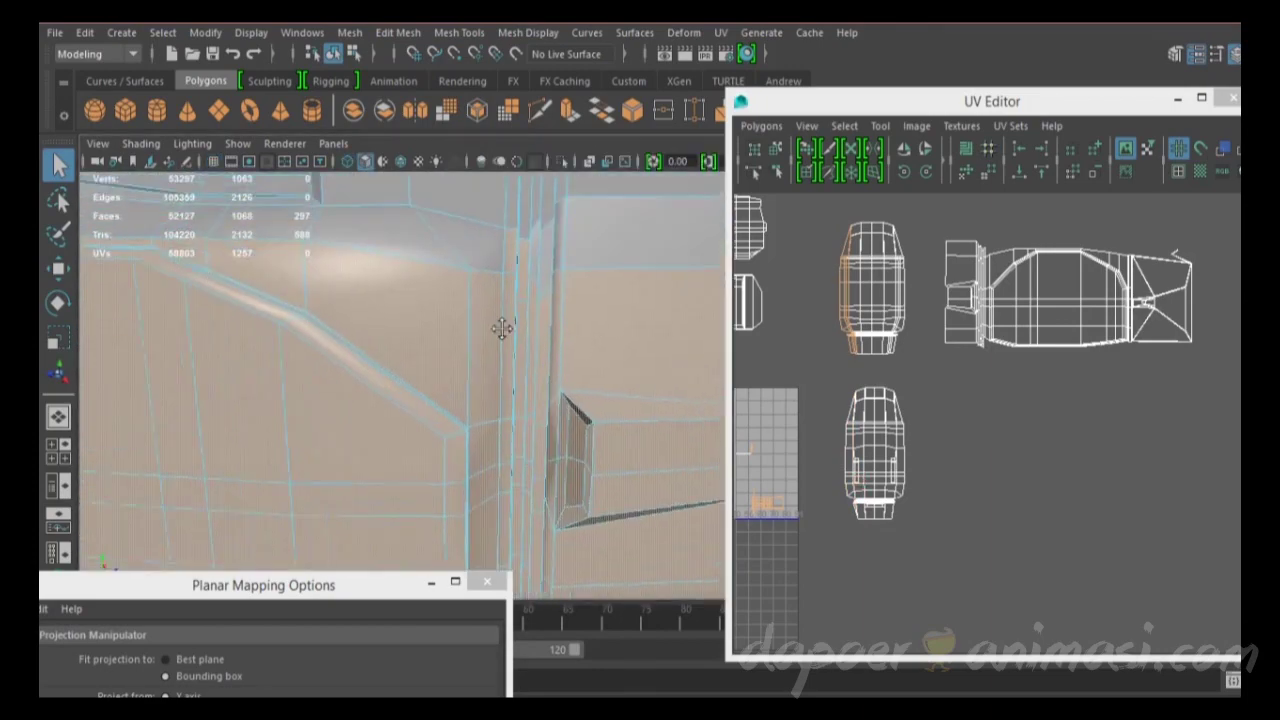
Step: Add the missing front-groove faces and the raised roof vent's side faces to the opposite side's selection
{"action": "middle_click_drag", "start_coordinate": [502, 329], "coordinate": [468, 317], "text": "alt"}
{"action": "left_click_drag", "start_coordinate": [468, 317], "coordinate": [497, 284], "text": "alt"}
{"action": "left_click", "coordinate": [607, 317]}
{"action": "left_click_drag", "start_coordinate": [449, 287], "coordinate": [284, 321], "text": "alt"}
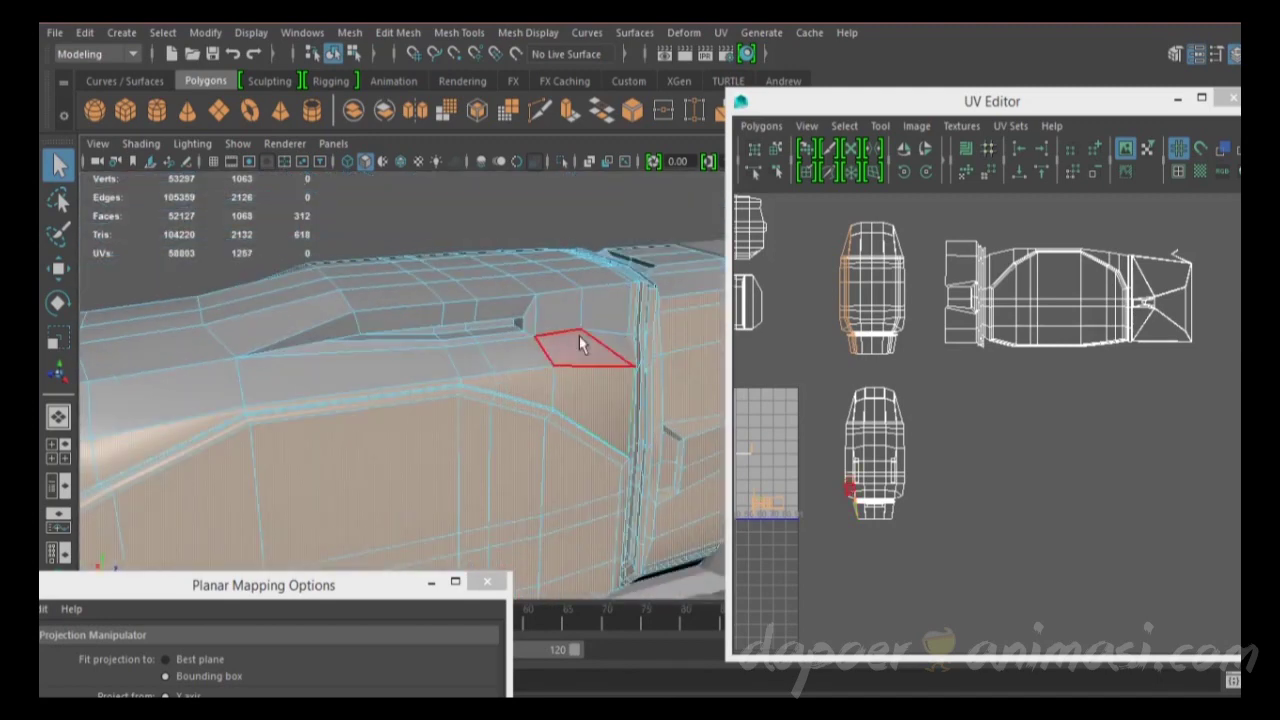
{"action": "left_click_drag", "start_coordinate": [338, 425], "coordinate": [527, 408], "text": "alt"}
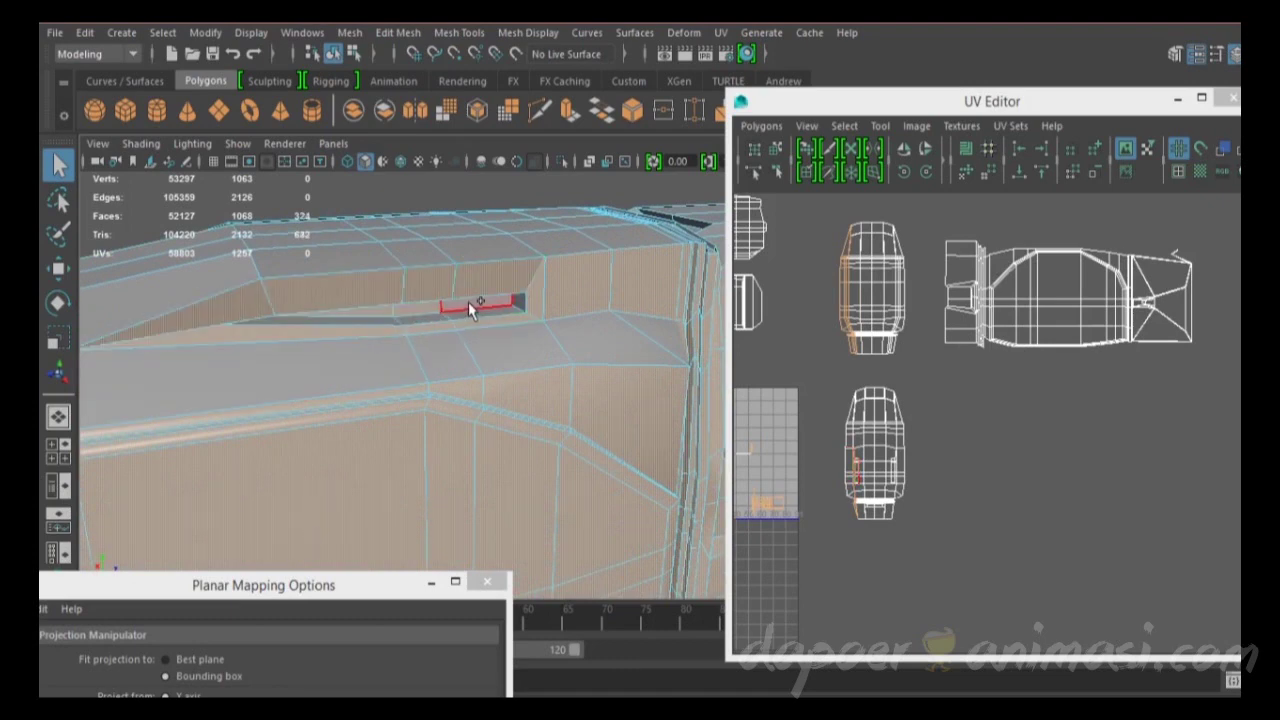
{"action": "left_click_drag", "start_coordinate": [474, 308], "coordinate": [374, 291], "text": "alt"}
{"action": "scroll", "coordinate": [374, 340], "scroll_direction": "down", "scroll_amount": 6}
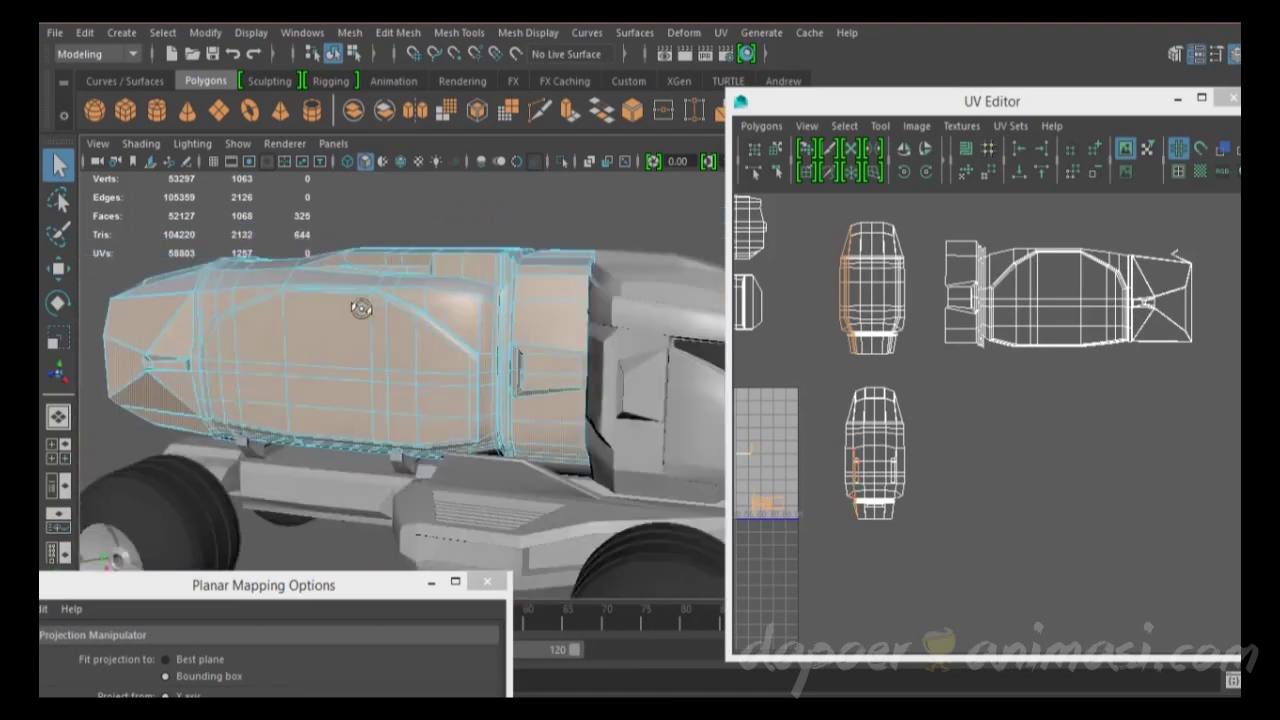
Step: Check the selection around the rear body and planar-map the selected side faces from the X axis
{"action": "scroll", "coordinate": [457, 286], "scroll_direction": "up", "scroll_amount": 8}
{"action": "scroll", "coordinate": [391, 371], "scroll_direction": "down", "scroll_amount": 5}
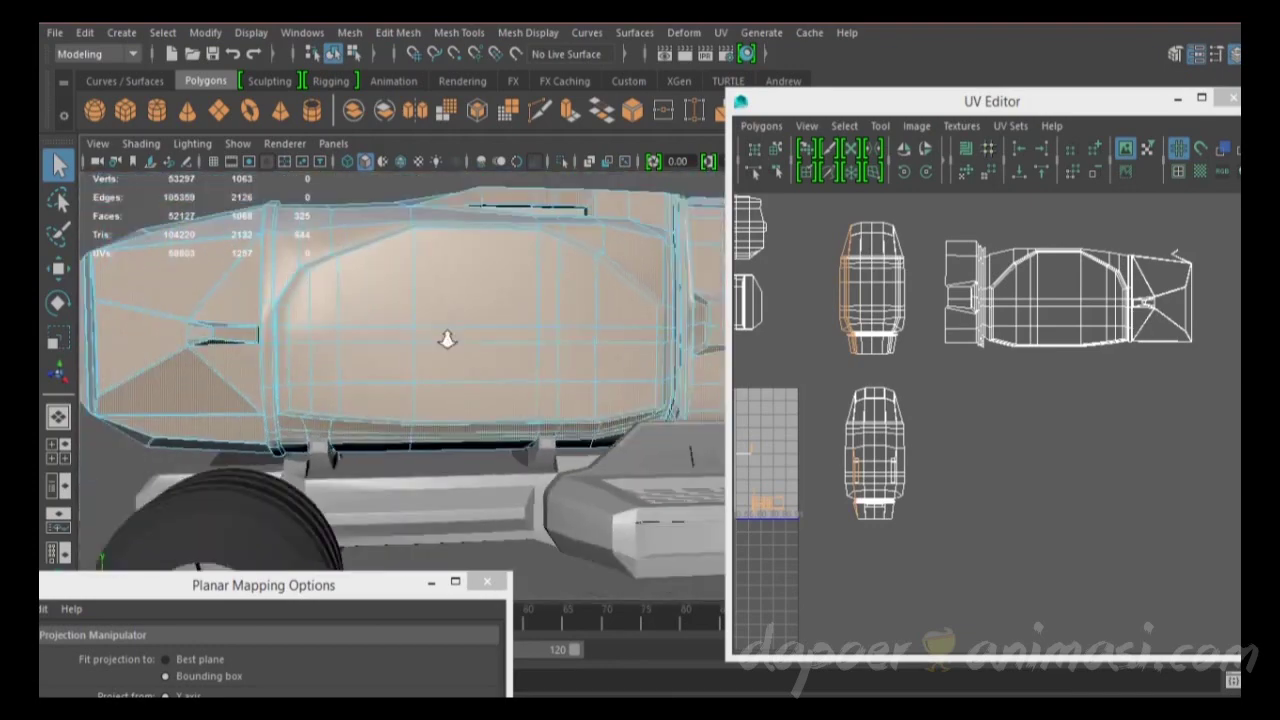
{"action": "left_click_drag", "start_coordinate": [447, 340], "coordinate": [623, 314], "text": "alt"}
{"action": "middle_click_drag", "start_coordinate": [831, 218], "coordinate": [979, 273], "text": "alt"}
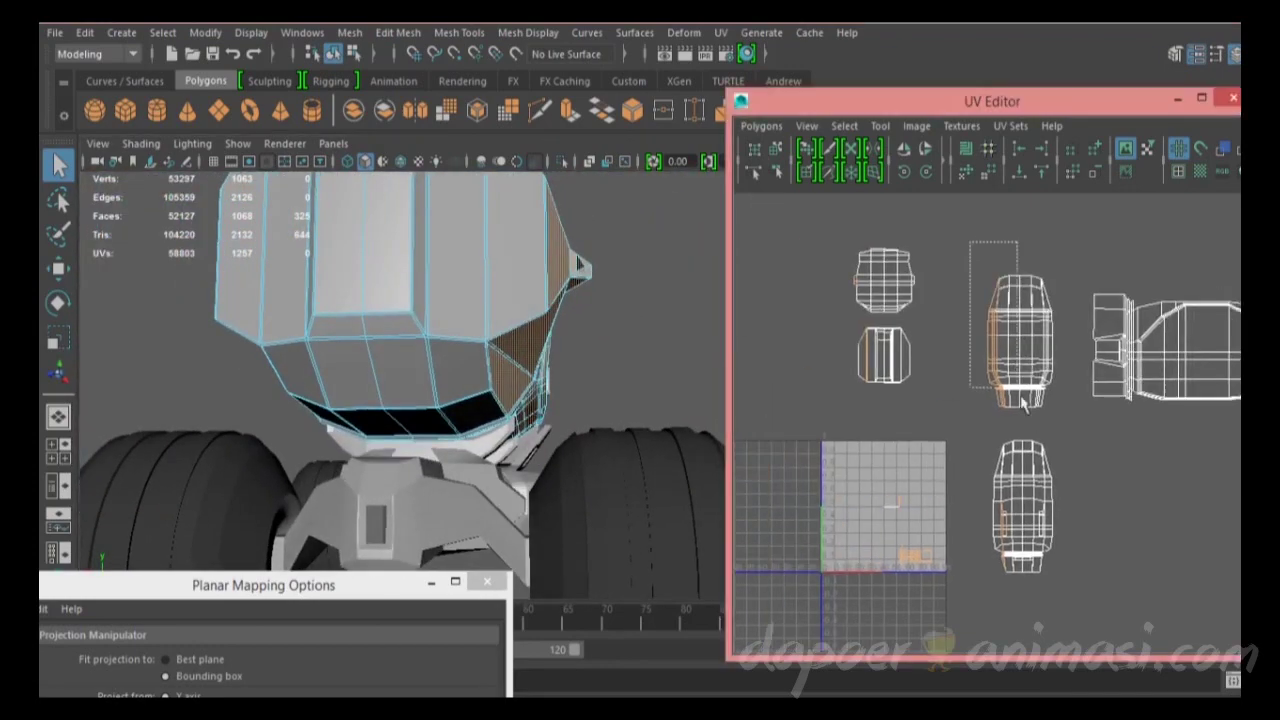
{"action": "left_click_drag", "start_coordinate": [566, 366], "coordinate": [512, 348], "text": "alt"}
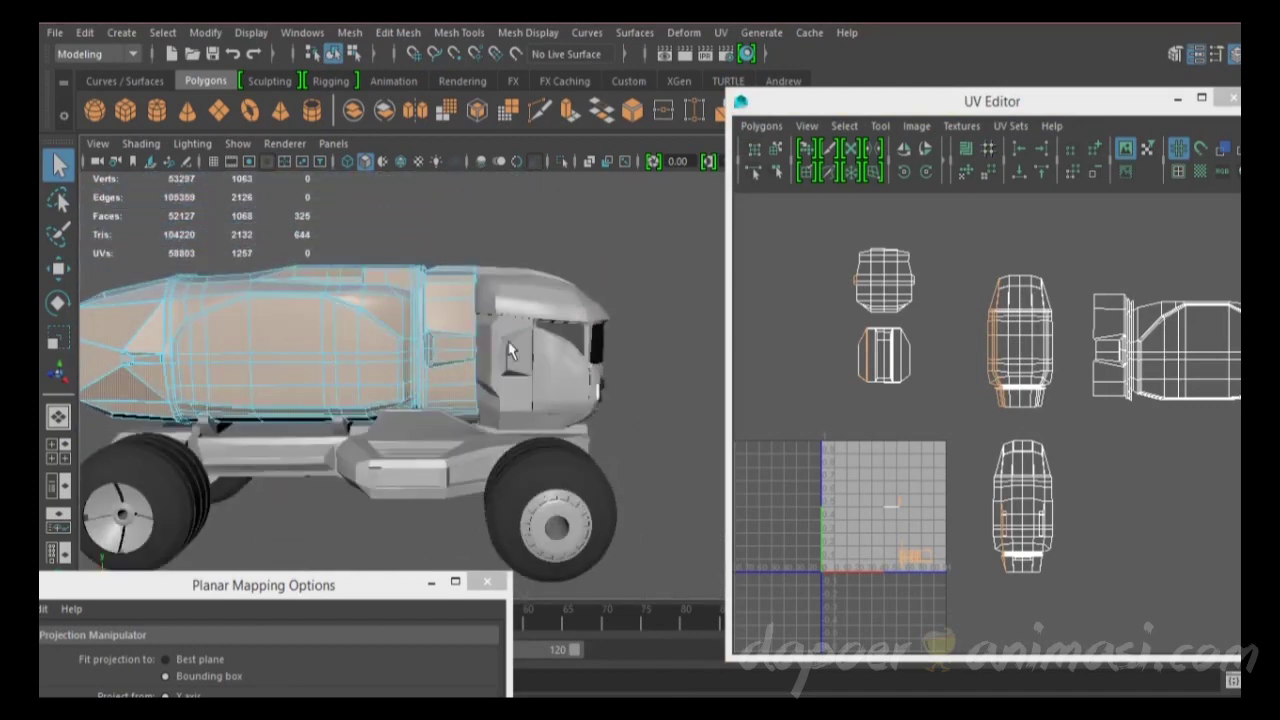
{"action": "left_click_drag", "start_coordinate": [945, 104], "coordinate": [808, 101]}
{"action": "scroll", "coordinate": [535, 270], "scroll_direction": "down", "scroll_amount": 3}
{"action": "left_click_drag", "start_coordinate": [316, 586], "coordinate": [496, 234]}
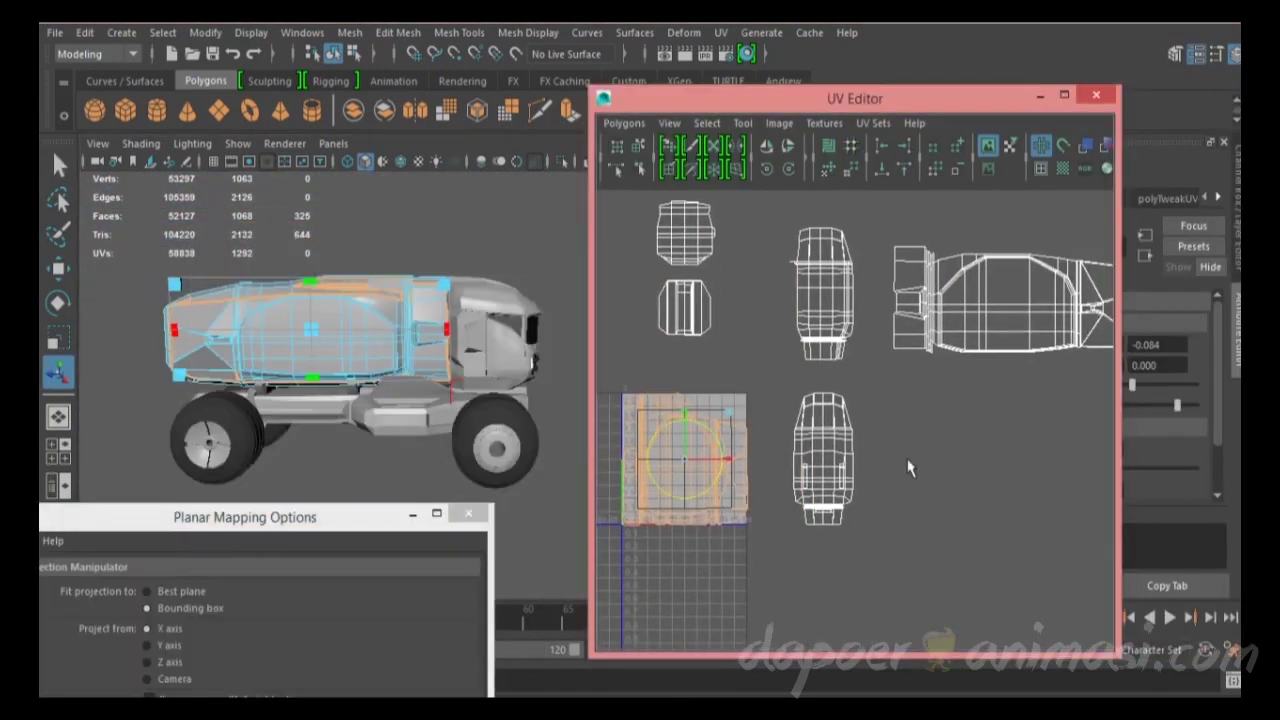
Step: Widen the new side shell and place it beneath the first side's UV shell
{"action": "key", "text": "r"}
{"action": "left_click_drag", "start_coordinate": [909, 467], "coordinate": [1003, 472]}
{"action": "key", "text": "w"}
{"action": "key", "text": "q"}
{"action": "key", "text": "f"}
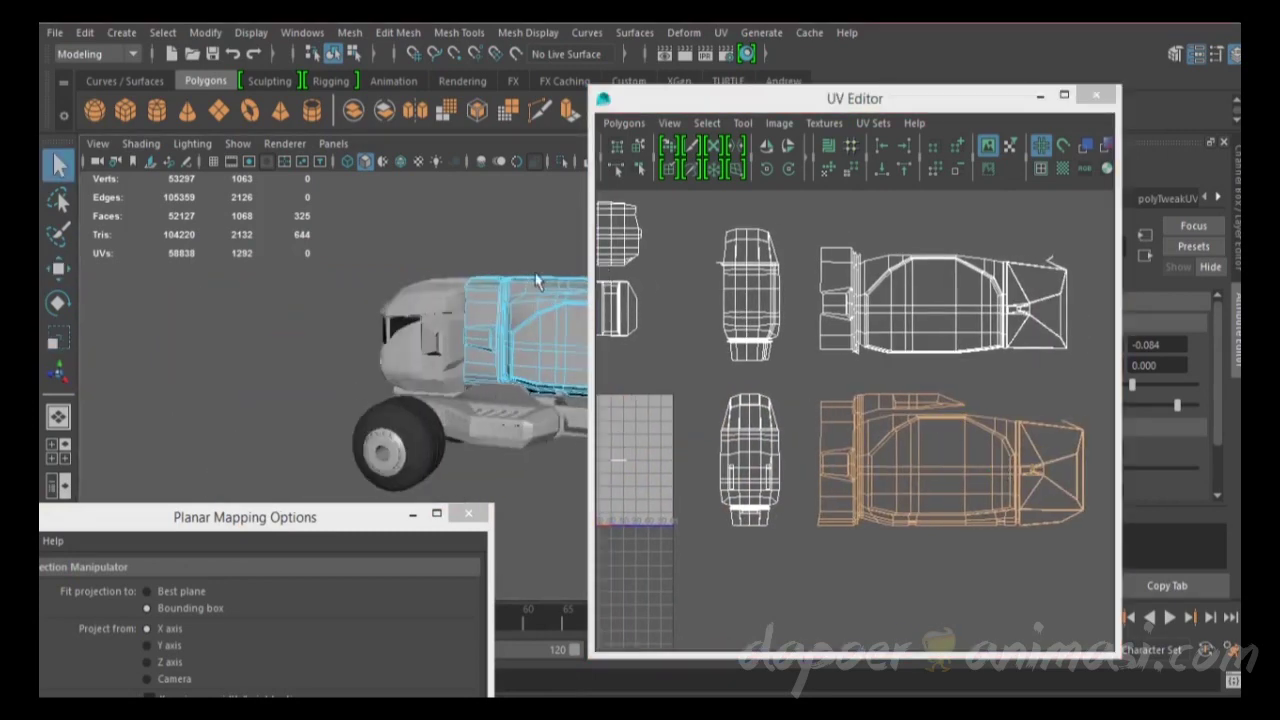
Step: Select the first side's UV shell as faces and add the missing groove and roof vent faces
{"action": "left_click", "coordinate": [886, 300]}
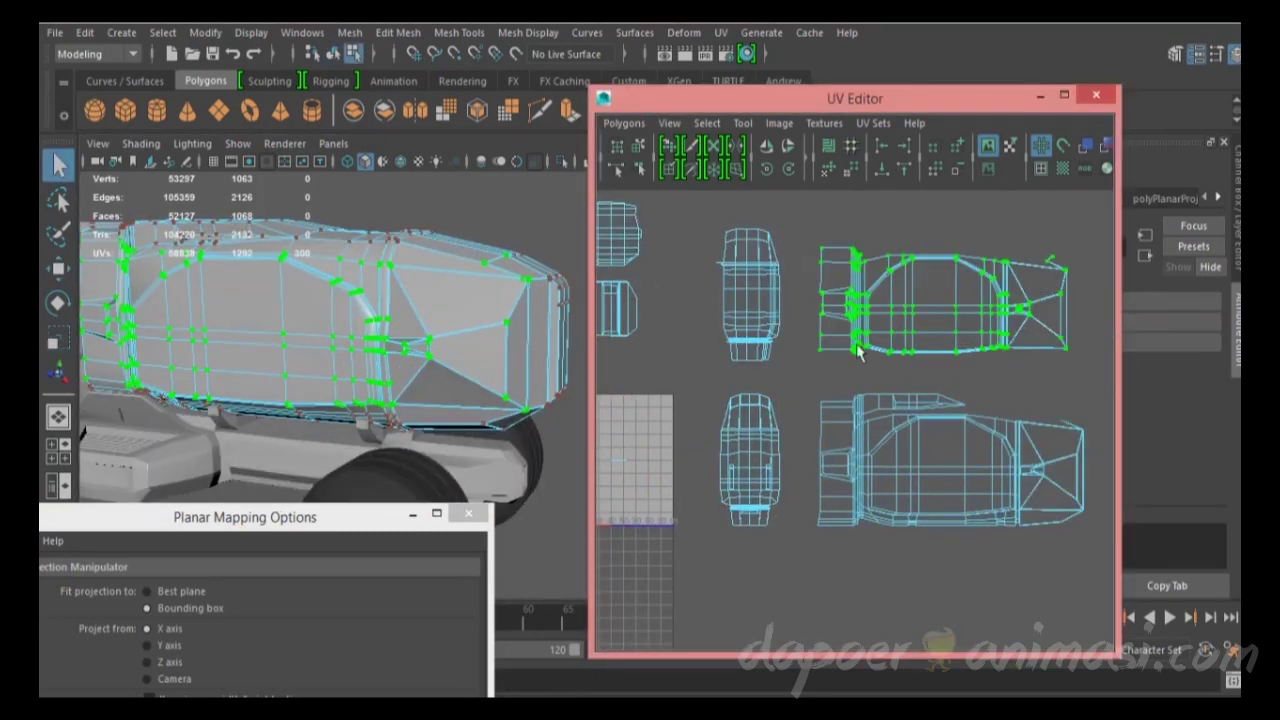
{"action": "right_click_drag", "start_coordinate": [889, 293], "coordinate": [895, 347]}
{"action": "key", "text": "f"}
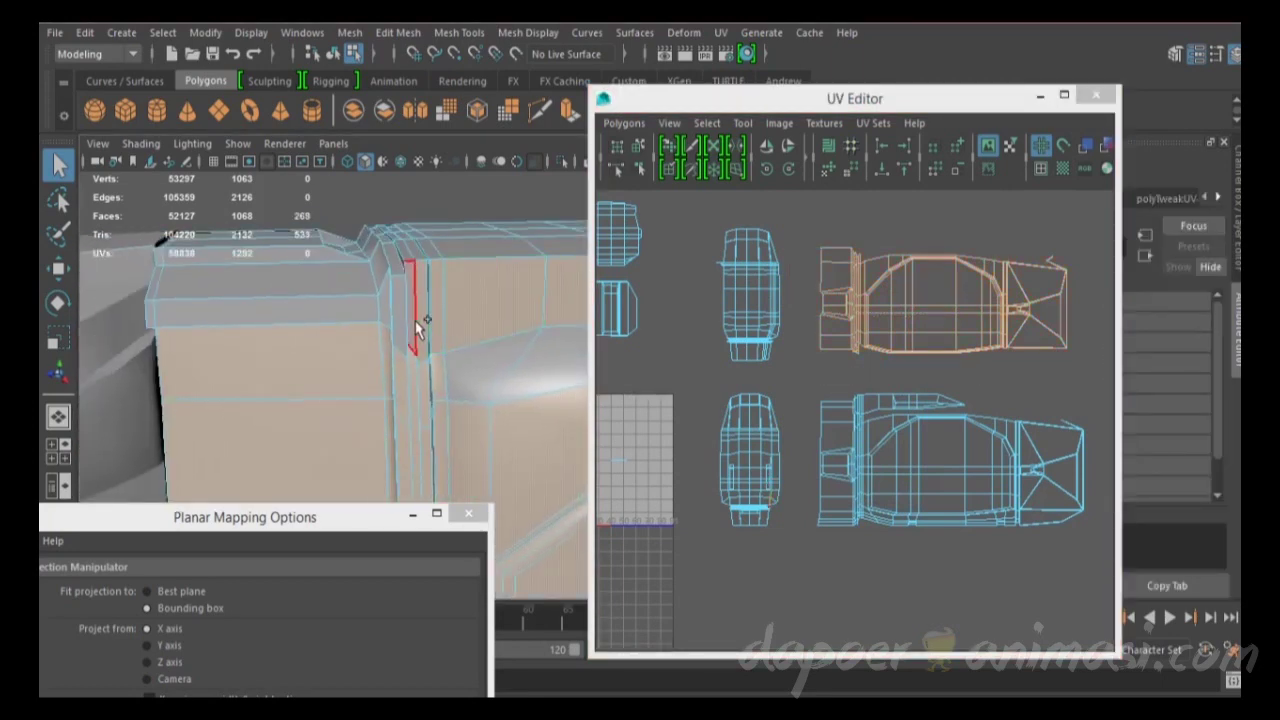
{"action": "left_click_drag", "start_coordinate": [443, 323], "coordinate": [356, 318], "text": "alt"}
{"action": "scroll", "coordinate": [329, 298], "scroll_direction": "up", "scroll_amount": 5}
{"action": "scroll", "coordinate": [363, 337], "scroll_direction": "down", "scroll_amount": 8}
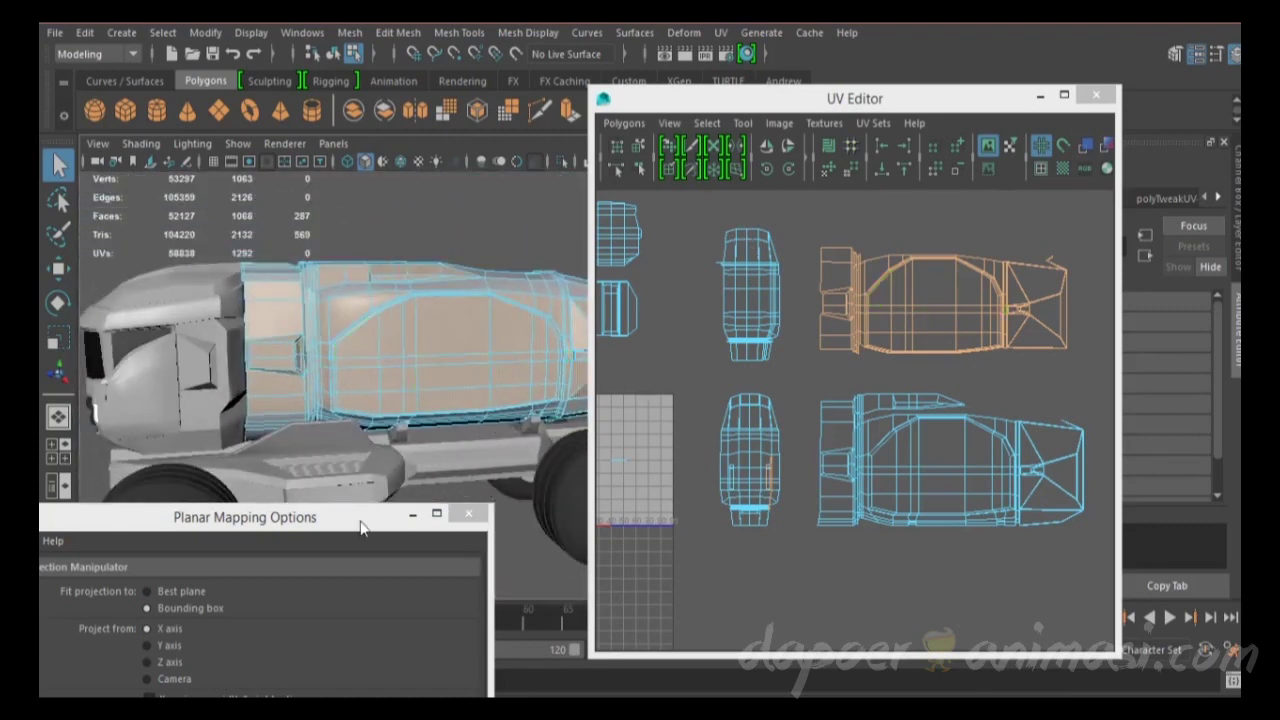
Step: Planar-map the extended first-side selection from the X axis and place its shell above the other side shell
{"action": "left_click_drag", "start_coordinate": [360, 517], "coordinate": [495, 249]}
{"action": "left_click", "coordinate": [334, 541]}
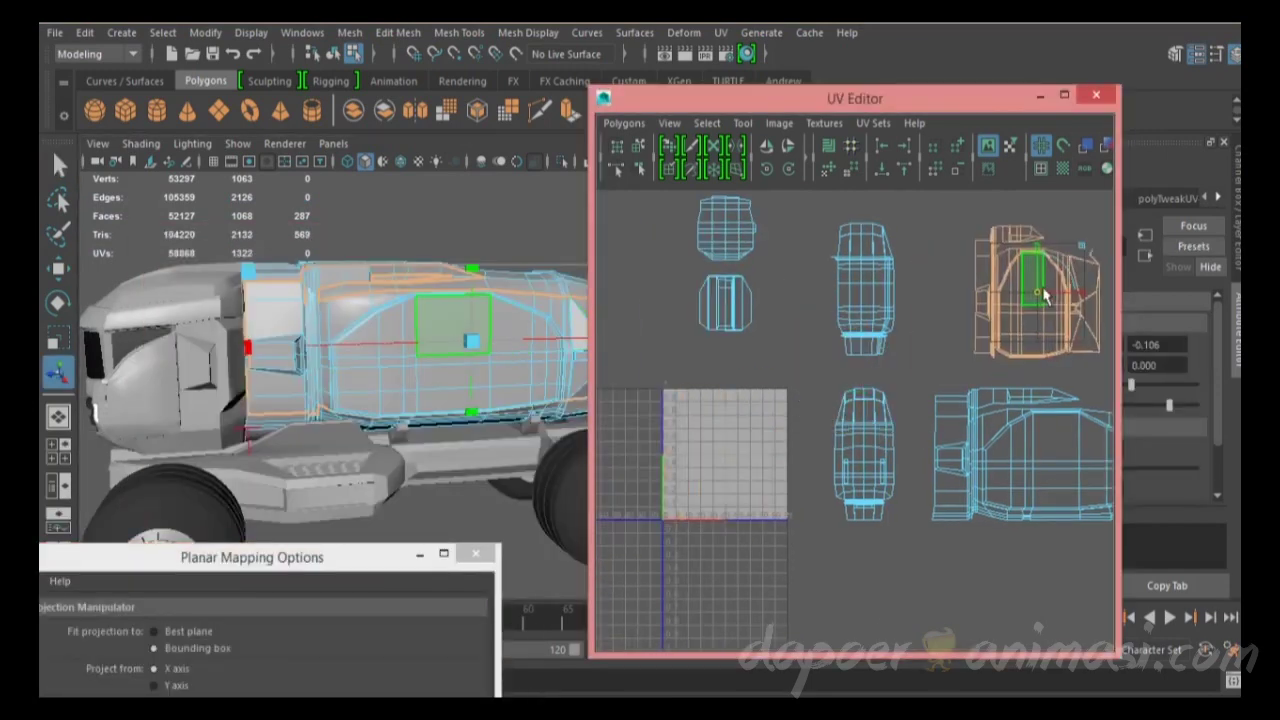
{"action": "left_click_drag", "start_coordinate": [1043, 295], "coordinate": [960, 320]}
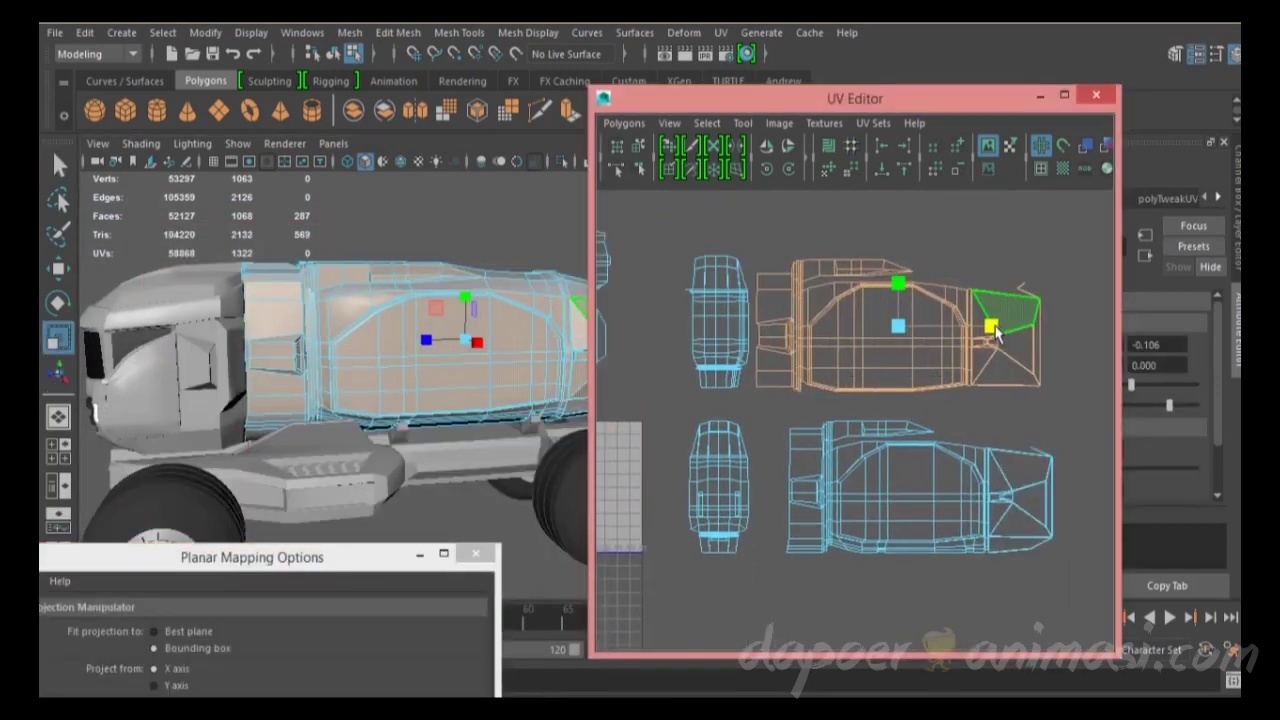
Step: Stretch the upper side shell horizontally to match the lower one, and align the two side shells
{"action": "key", "text": "w"}
{"action": "middle_click_drag", "start_coordinate": [960, 320], "coordinate": [925, 330], "text": "alt"}
{"action": "key", "text": "r"}
{"action": "left_click_drag", "start_coordinate": [980, 326], "coordinate": [1000, 326]}
{"action": "left_click", "coordinate": [920, 487]}
{"action": "left_click_drag", "start_coordinate": [962, 487], "coordinate": [1000, 488]}
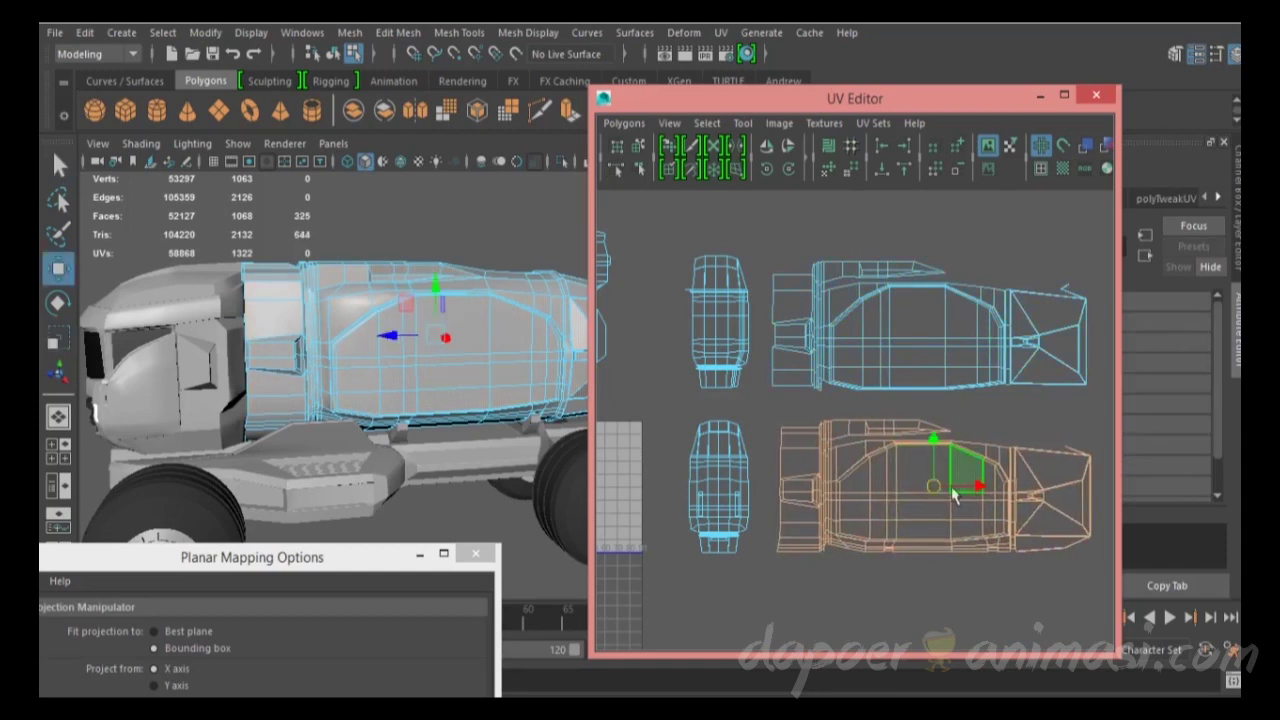
Step: Select the underside shell and add the rear body's lower-edge faces to it in the side view
{"action": "key", "text": "q"}
{"action": "left_click_drag", "start_coordinate": [675, 240], "coordinate": [765, 415]}
{"action": "key", "text": "space"}
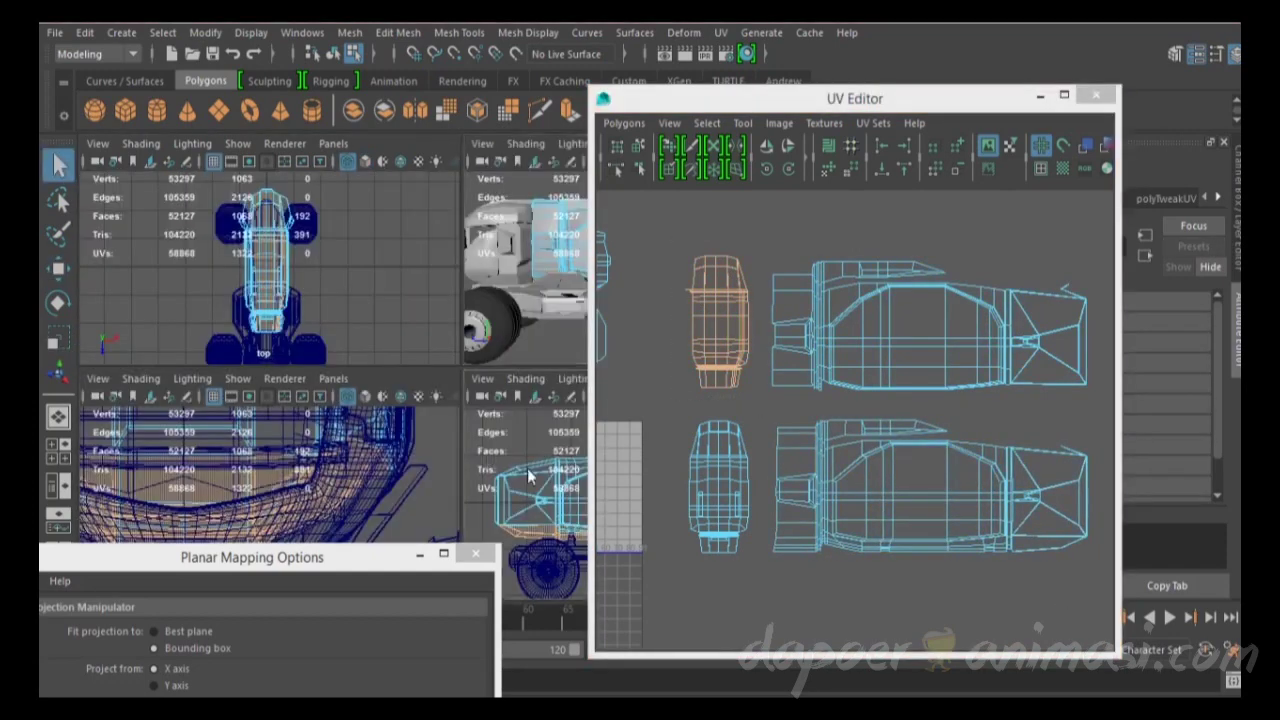
{"action": "key", "text": "space"}
{"action": "left_click_drag", "start_coordinate": [103, 432], "coordinate": [463, 400]}
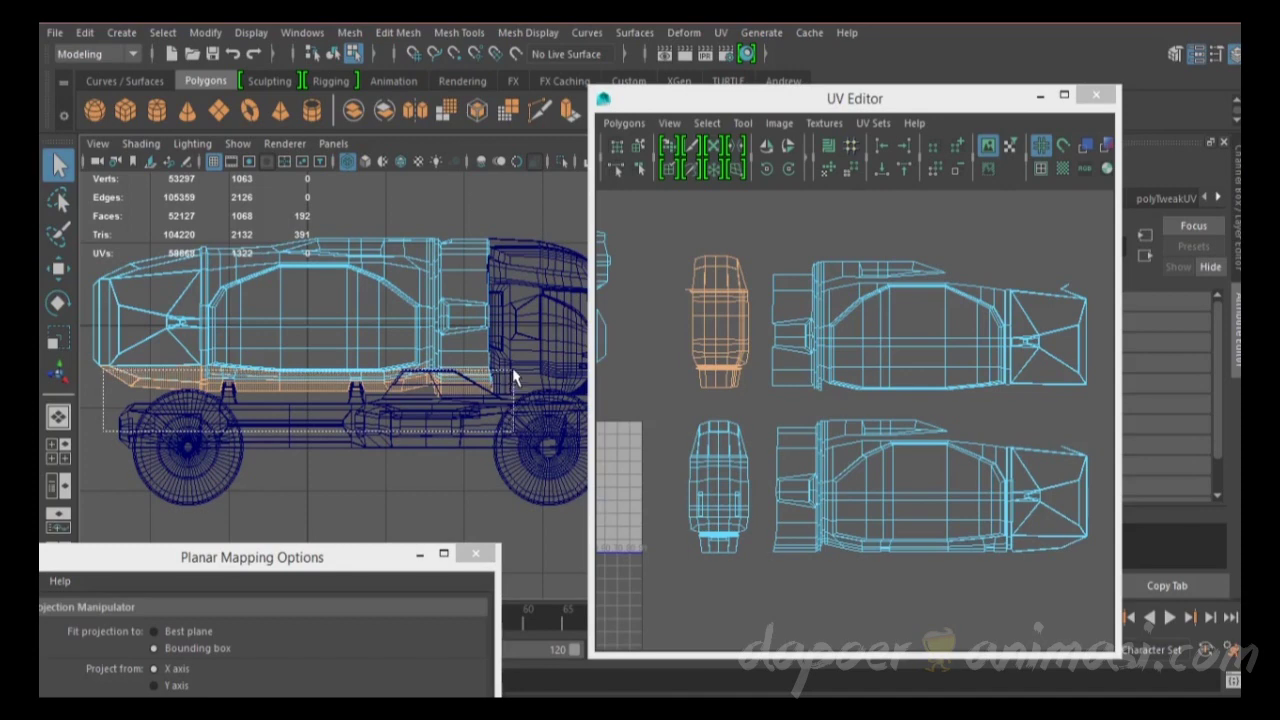
{"action": "key", "text": "space"}
{"action": "key", "text": "space"}
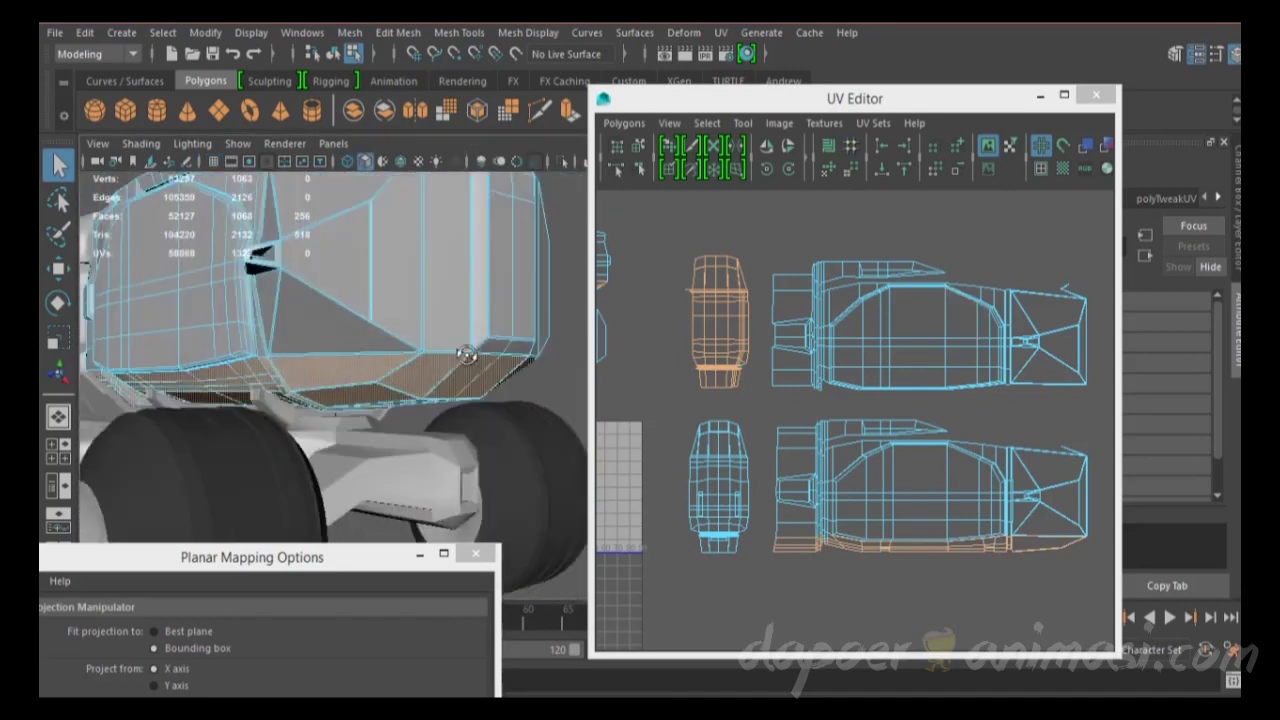
Step: Complete the underside selection, planar-map it from the Y axis, and move its shell above the roof shell
{"action": "scroll", "coordinate": [251, 346], "scroll_direction": "up", "scroll_amount": 5}
{"action": "left_click_drag", "start_coordinate": [286, 356], "coordinate": [250, 340], "text": "alt"}
{"action": "left_click_drag", "start_coordinate": [245, 560], "coordinate": [442, 347]}
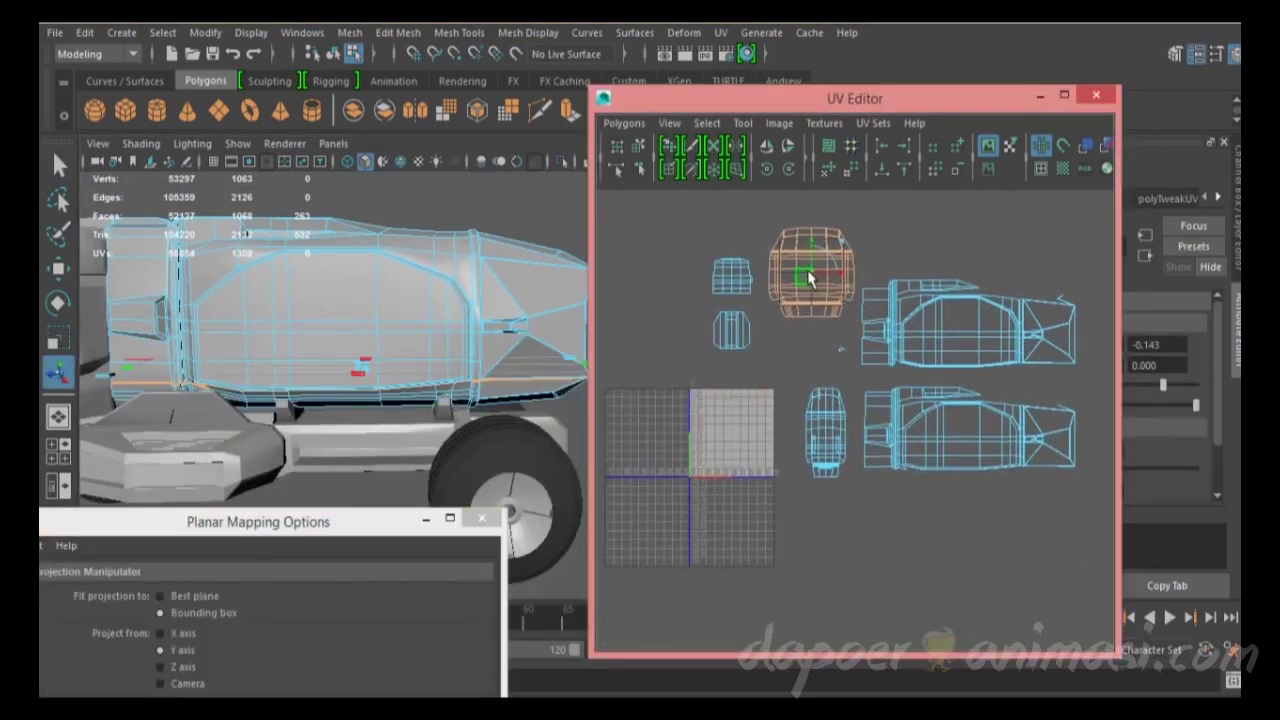
{"action": "scroll", "coordinate": [810, 280], "scroll_direction": "up", "scroll_amount": 2}
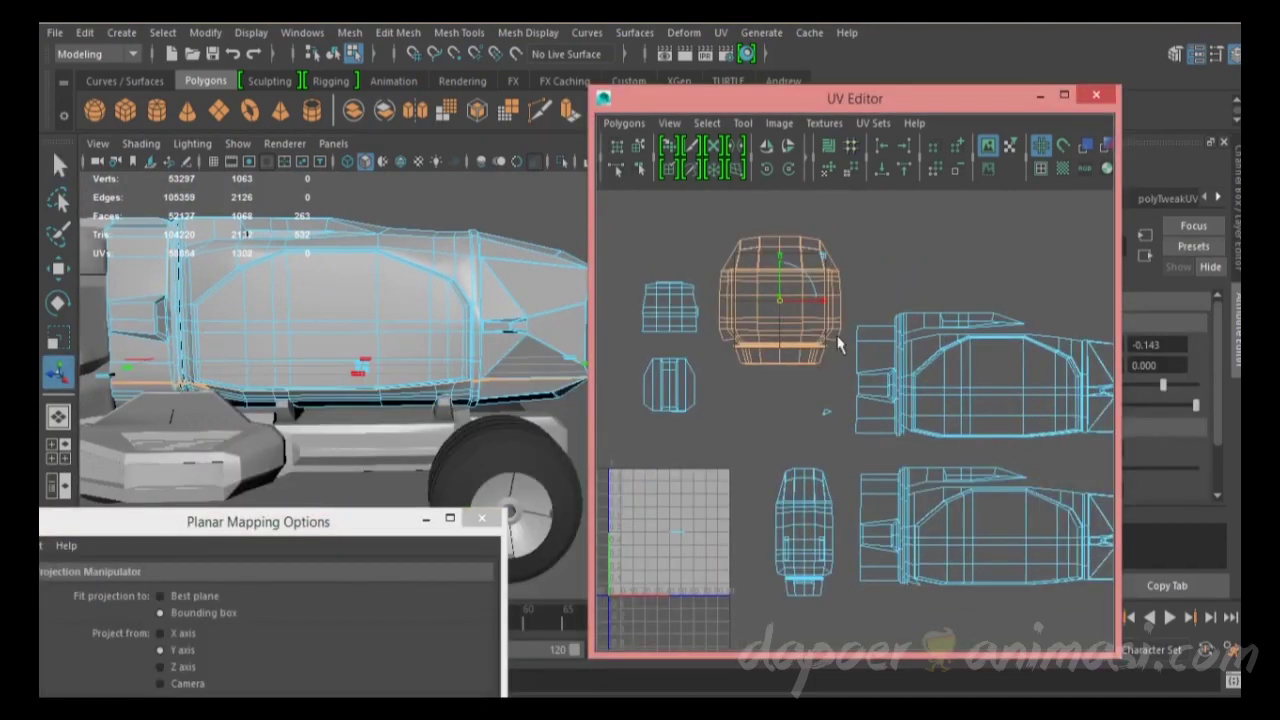
Step: Locate the stray faces in wireframe and select the upper side shell together with the stray UV piece
{"action": "key", "text": "4"}
{"action": "left_click_drag", "start_coordinate": [252, 331], "coordinate": [343, 357], "text": "alt"}
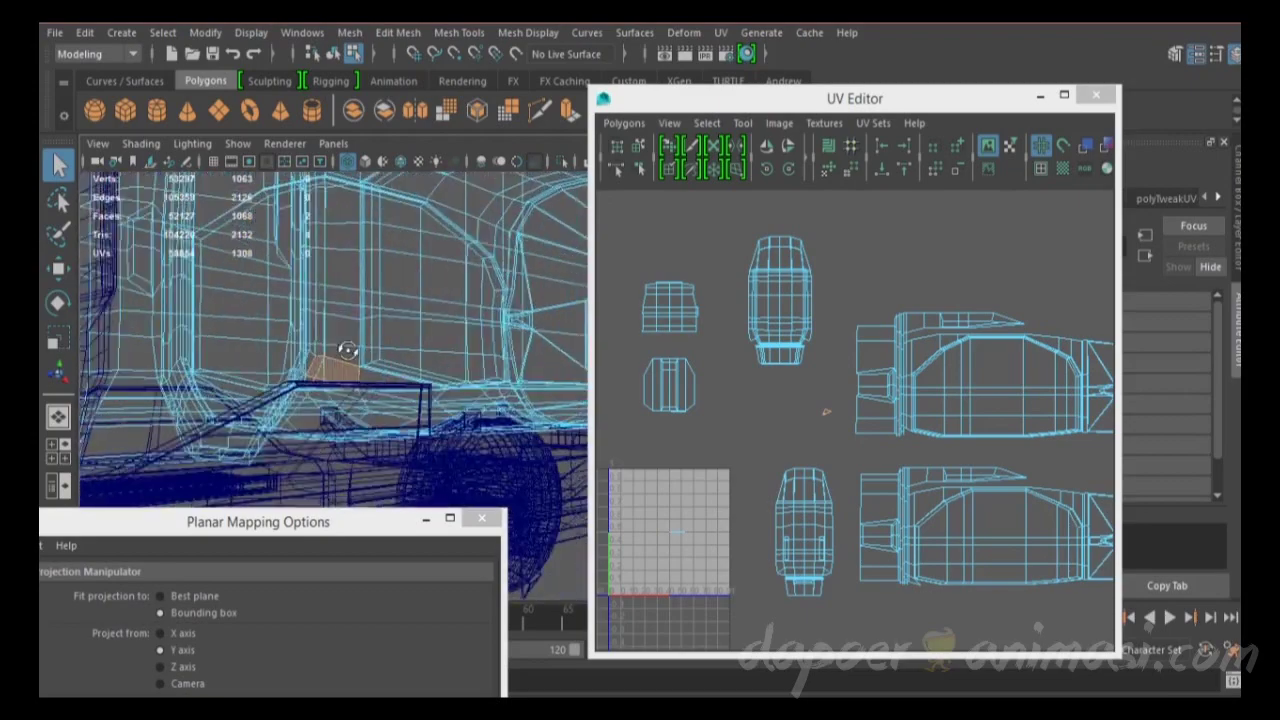
{"action": "middle_click_drag", "start_coordinate": [943, 370], "coordinate": [820, 330], "text": "alt"}
{"action": "left_click_drag", "start_coordinate": [1103, 608], "coordinate": [1103, 606]}
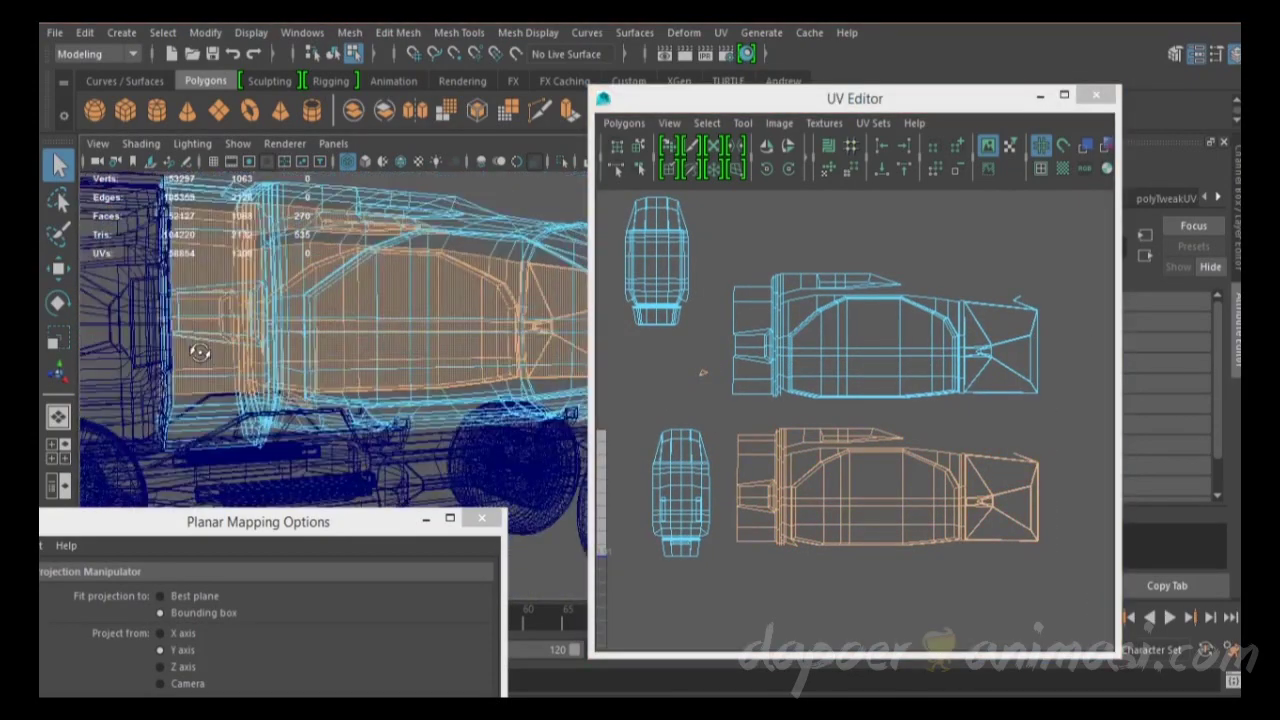
{"action": "left_click_drag", "start_coordinate": [714, 266], "coordinate": [1015, 430]}
Step: Planar-map the combined side selection from the X axis, then resize its shell and place it above the other side shell
{"action": "left_click_drag", "start_coordinate": [466, 357], "coordinate": [510, 350], "text": "alt"}
{"action": "left_click_drag", "start_coordinate": [366, 511], "coordinate": [672, 152]}
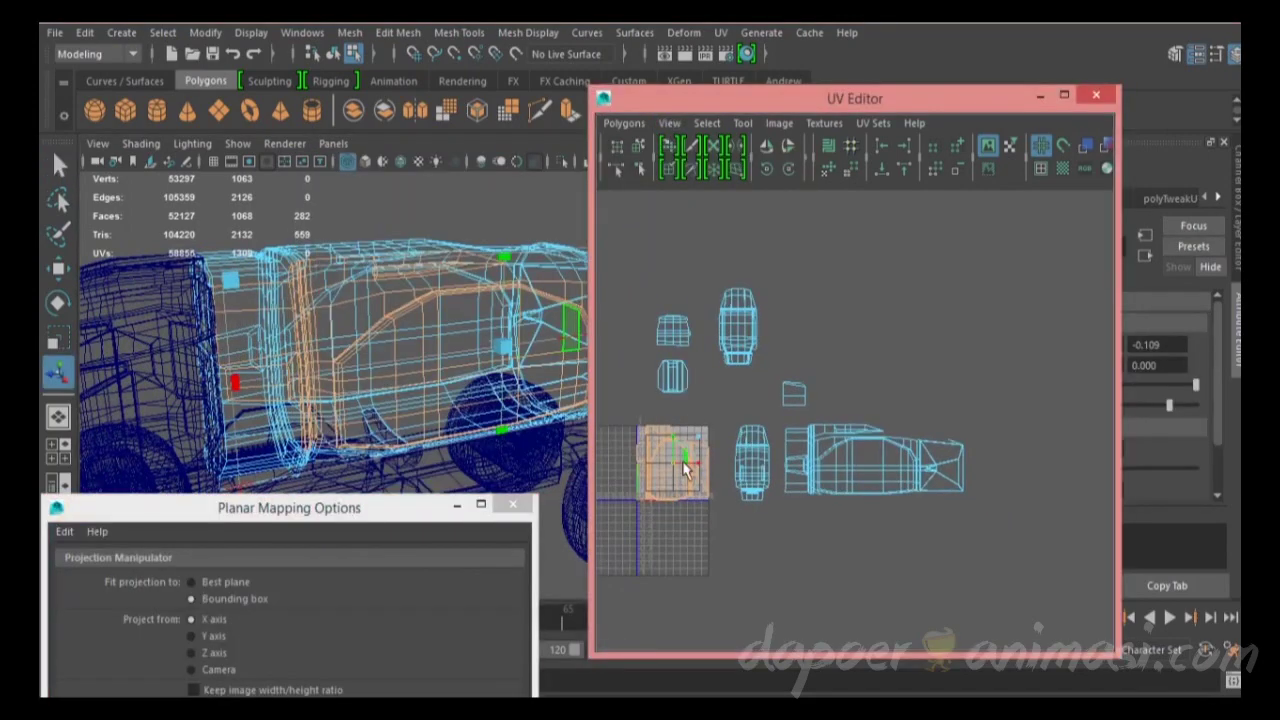
{"action": "left_click", "coordinate": [1005, 318]}
{"action": "key", "text": "r"}
{"action": "left_click_drag", "start_coordinate": [1010, 318], "coordinate": [1000, 318]}
Step: Select the small leftover UV piece together with the upper side shell
{"action": "left_click", "coordinate": [793, 393]}
{"action": "left_click_drag", "start_coordinate": [430, 330], "coordinate": [376, 322], "text": "alt"}
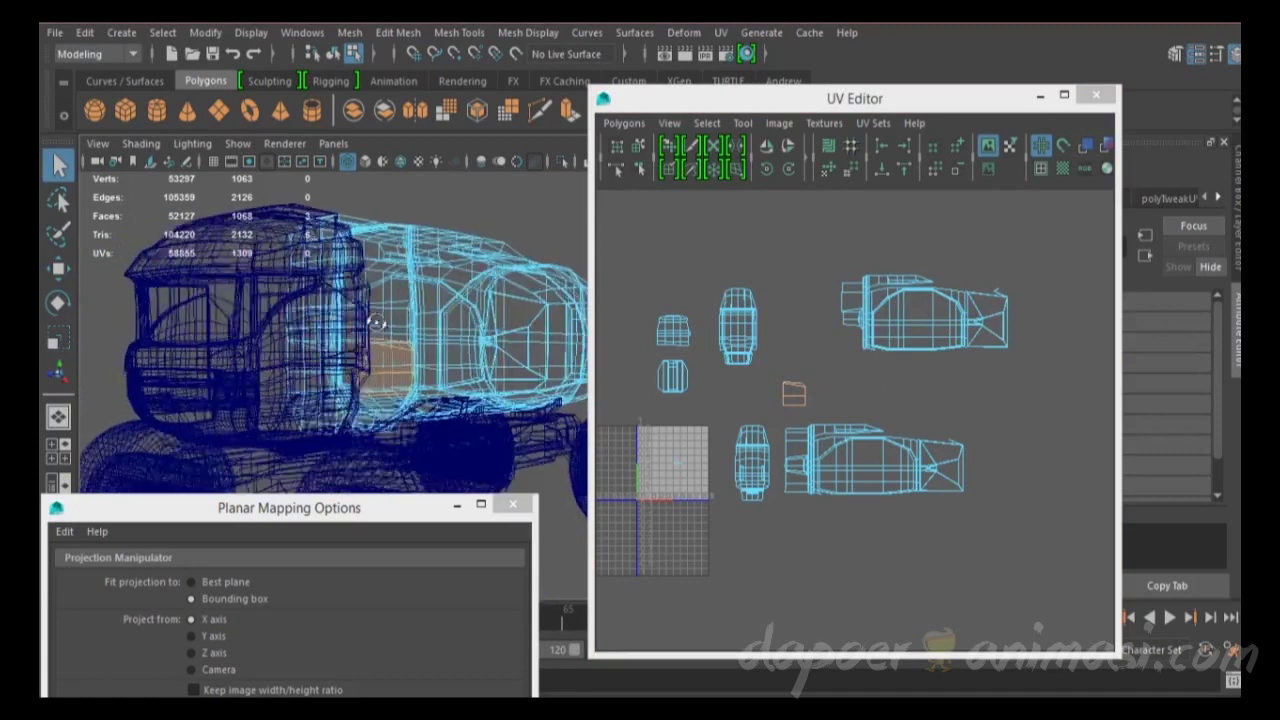
{"action": "key", "text": "5"}
{"action": "scroll", "coordinate": [376, 322], "scroll_direction": "up", "scroll_amount": 5}
{"action": "left_click", "coordinate": [930, 315]}
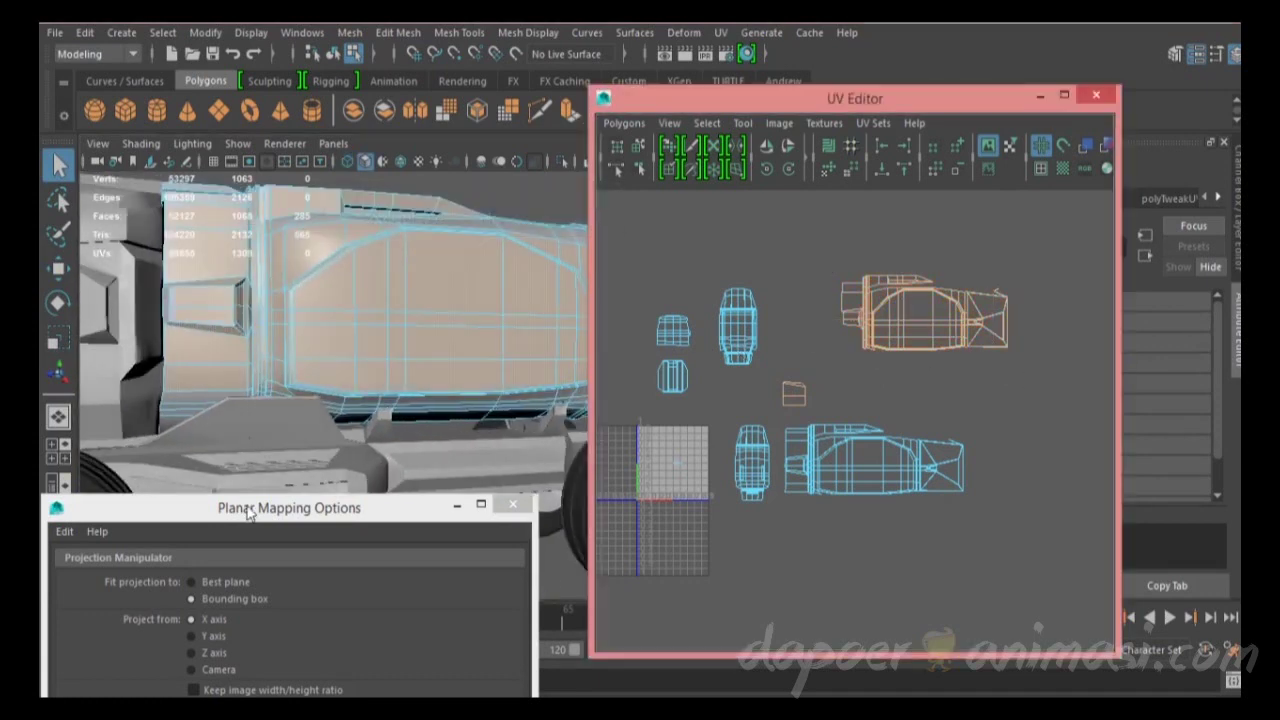
Step: Planar-map the completed side from the X axis and resize its shell to match the lower side shell
{"action": "left_click_drag", "start_coordinate": [248, 512], "coordinate": [316, 297]}
{"action": "left_click", "coordinate": [217, 651]}
{"action": "left_click_drag", "start_coordinate": [890, 330], "coordinate": [935, 337]}
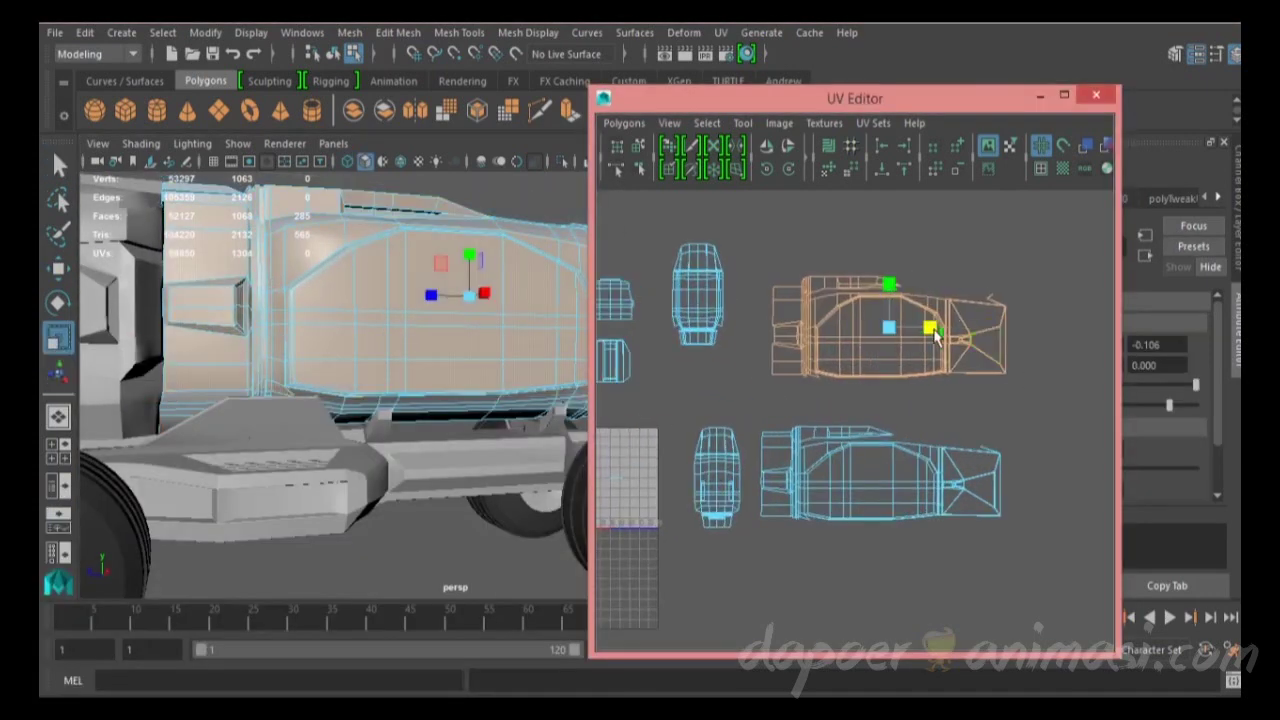
{"action": "middle_click_drag", "start_coordinate": [820, 423], "coordinate": [918, 335], "text": "alt"}
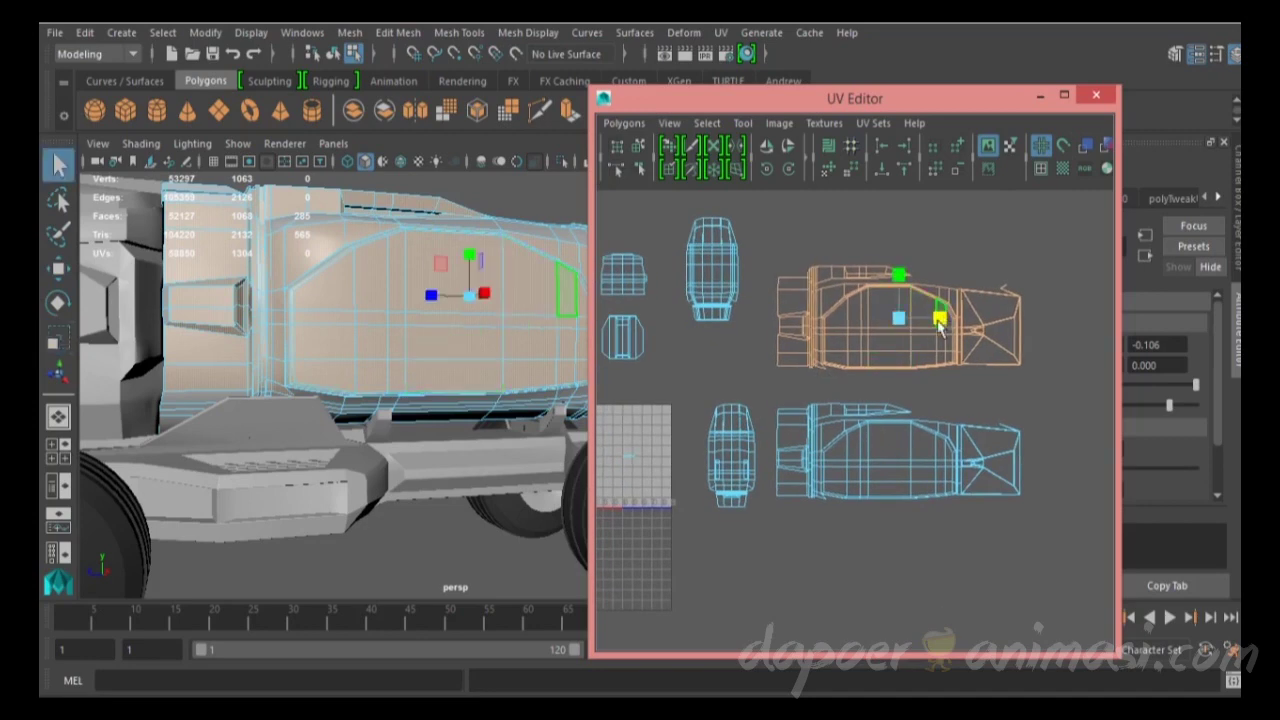
{"action": "middle_click_drag", "start_coordinate": [682, 211], "coordinate": [737, 271], "text": "alt"}
Step: Move the underside shell into line above the roof shell, and inspect the stray roof faces in wireframe
{"action": "left_click", "coordinate": [770, 290]}
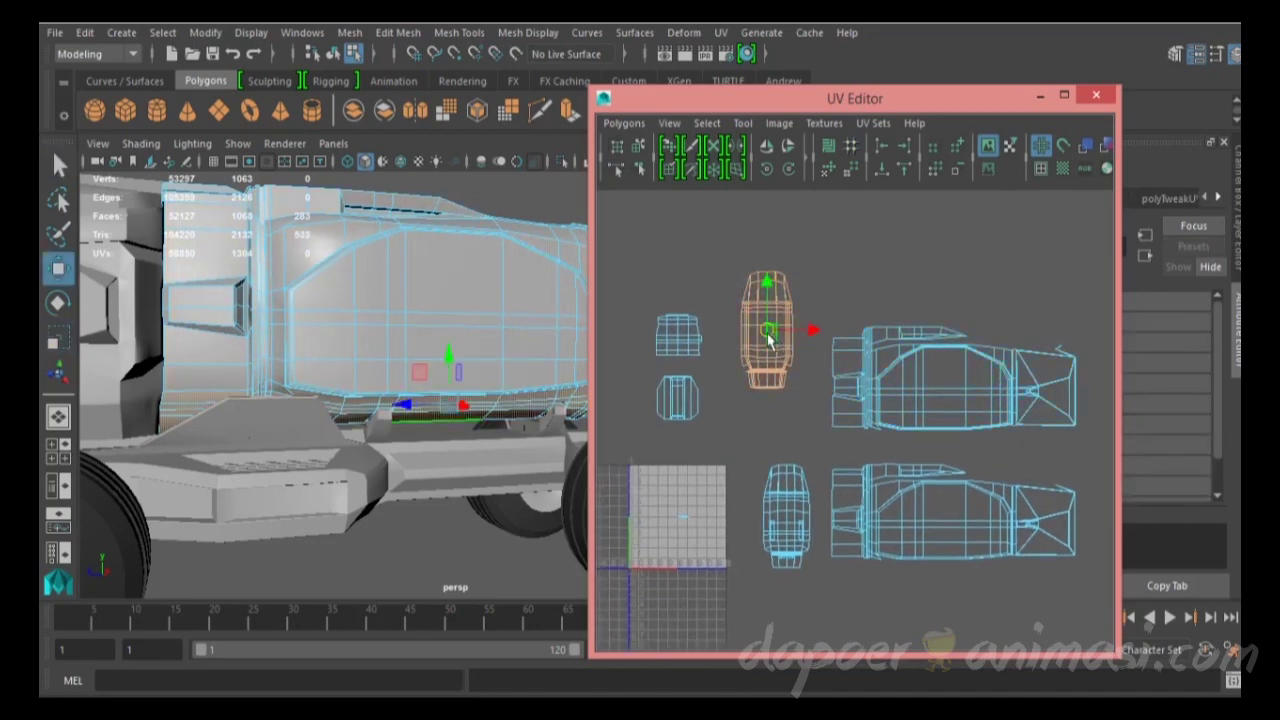
{"action": "middle_click_drag", "start_coordinate": [788, 390], "coordinate": [844, 366], "text": "alt"}
{"action": "key", "text": "4"}
{"action": "left_click_drag", "start_coordinate": [440, 370], "coordinate": [490, 372], "text": "alt"}
Step: Select the roof shell together with the stray roof faces and planar-map them from the Y axis
{"action": "left_click", "coordinate": [835, 490]}
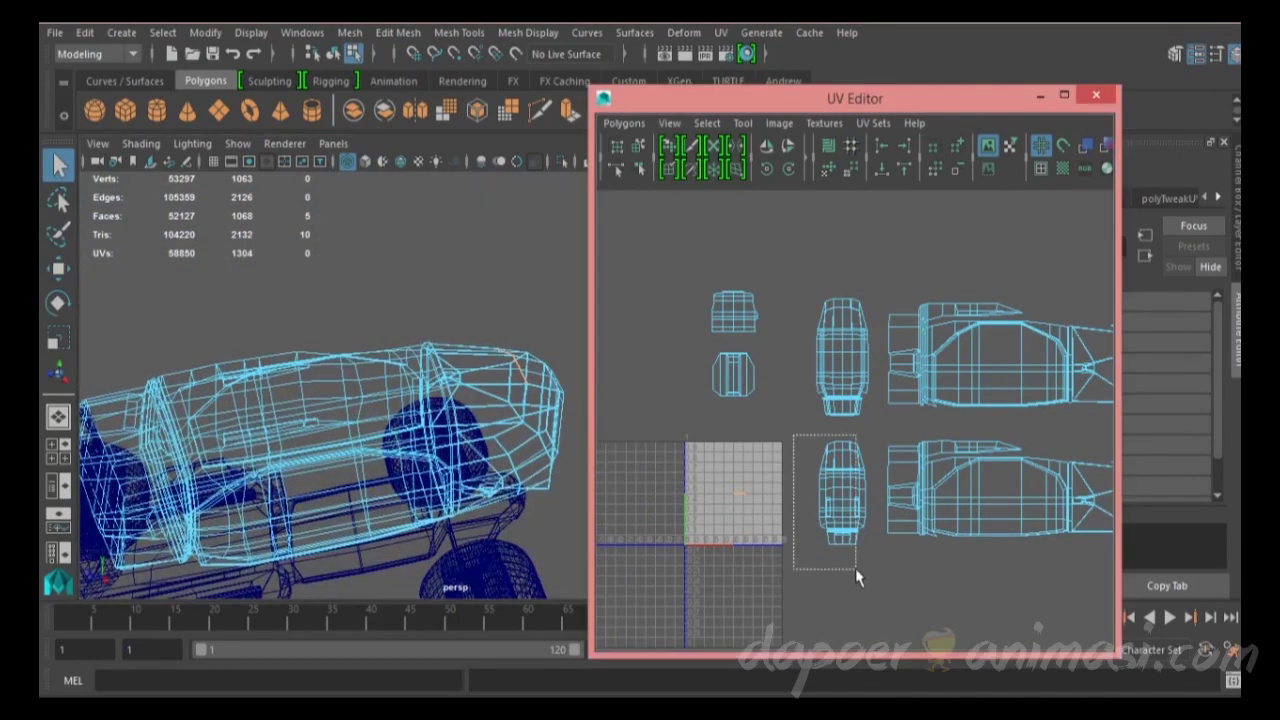
{"action": "mouse_move", "coordinate": [530, 285]}
{"action": "right_mouse_down", "text": "alt"}
{"action": "mouse_move", "coordinate": [514, 314]}
{"action": "mouse_move", "coordinate": [486, 323]}
{"action": "mouse_move", "coordinate": [494, 338]}
{"action": "mouse_move", "coordinate": [371, 323]}
{"action": "right_mouse_up", "text": "alt"}
{"action": "key", "text": "5"}
{"action": "left_click_drag", "start_coordinate": [371, 323], "coordinate": [430, 330], "text": "alt"}
{"action": "left_click", "coordinate": [720, 32]}
{"action": "left_click", "coordinate": [922, 202]}
{"action": "left_click", "coordinate": [400, 652]}
Step: Resize the new roof shell and place it beneath the underside shell
{"action": "left_click_drag", "start_coordinate": [508, 355], "coordinate": [386, 443]}
{"action": "key", "text": "r"}
{"action": "left_click_drag", "start_coordinate": [760, 490], "coordinate": [838, 520]}
{"action": "key", "text": "w"}
{"action": "key", "text": "q"}
Step: Select the front-end and tail-end shells and move them down onto the UV grid's main tile
{"action": "scroll", "coordinate": [828, 425], "scroll_direction": "up", "scroll_amount": 2}
{"action": "left_click_drag", "start_coordinate": [390, 440], "coordinate": [398, 553]}
{"action": "left_click_drag", "start_coordinate": [405, 400], "coordinate": [408, 427], "text": "alt"}
{"action": "middle_click_drag", "start_coordinate": [665, 224], "coordinate": [697, 317], "text": "alt"}
{"action": "left_click_drag", "start_coordinate": [697, 317], "coordinate": [820, 400]}
{"action": "key", "text": "w"}
{"action": "left_click_drag", "start_coordinate": [755, 351], "coordinate": [745, 440]}
{"action": "key", "text": "f"}
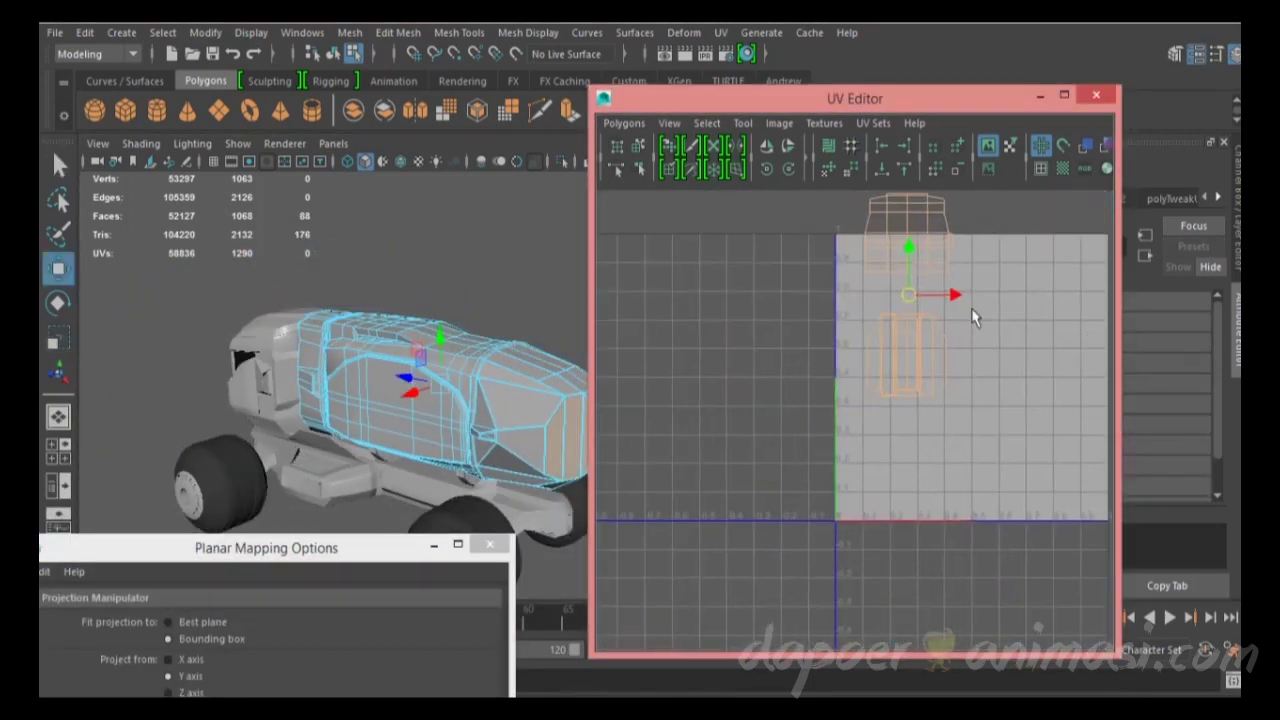
Step: Shrink the front-end and tail-end shells to fit inside the main UV tile, and move the UV Editor aside
{"action": "key", "text": "r"}
{"action": "left_click_drag", "start_coordinate": [914, 309], "coordinate": [903, 318]}
{"action": "key", "text": "w"}
{"action": "left_click_drag", "start_coordinate": [855, 98], "coordinate": [541, 126]}
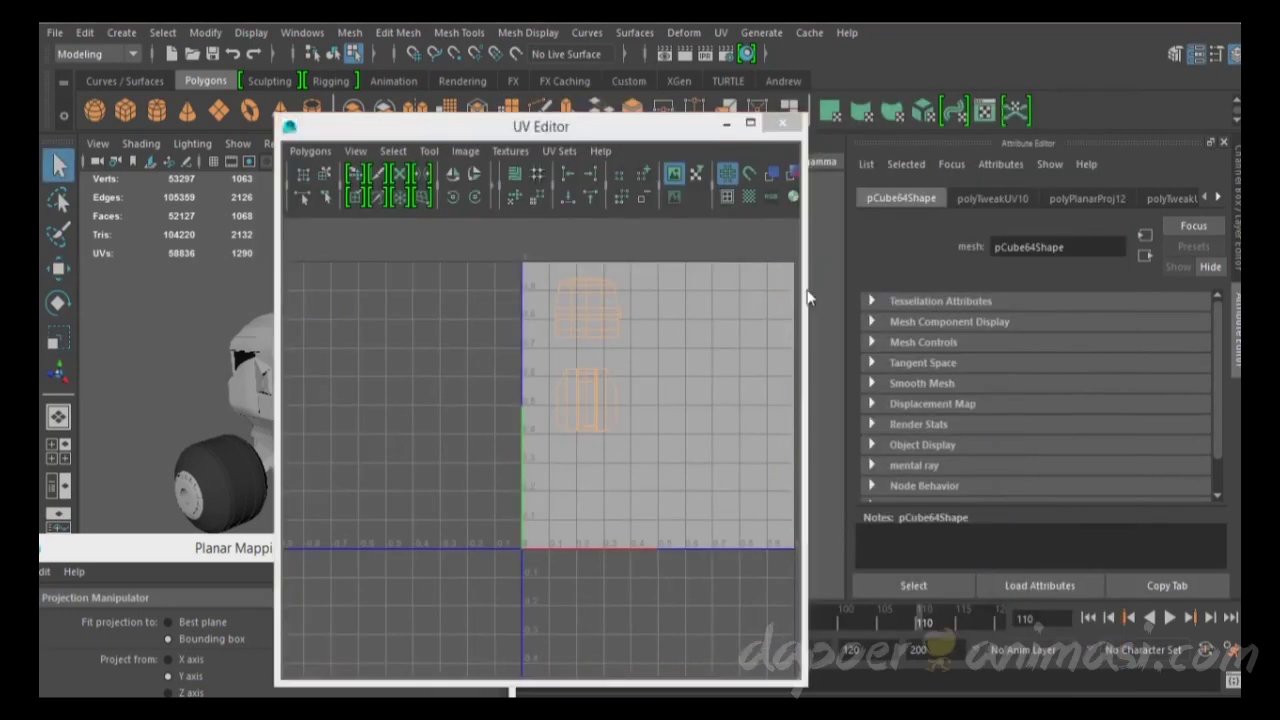
Step: Move the roof shell below the main UV tile and the underside shell above it, clear of the tile
{"action": "scroll", "coordinate": [569, 363], "scroll_direction": "down", "scroll_amount": 3}
{"action": "left_click_drag", "start_coordinate": [545, 385], "coordinate": [613, 525]}
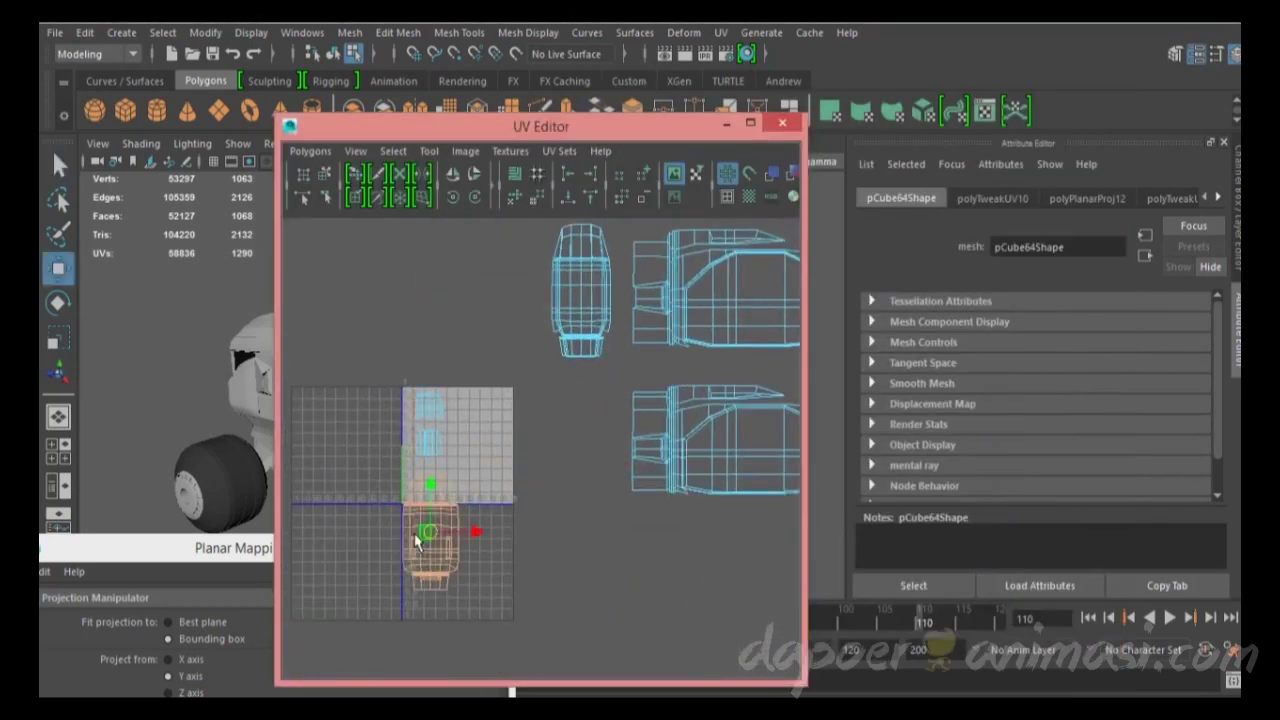
{"action": "left_click_drag", "start_coordinate": [418, 540], "coordinate": [318, 545]}
{"action": "left_click", "coordinate": [581, 291]}
{"action": "left_click_drag", "start_coordinate": [581, 291], "coordinate": [424, 385]}
{"action": "key", "text": "q"}
Step: Shrink the two side shells together and place them inside the main UV tile beside the end shells
{"action": "middle_click_drag", "start_coordinate": [628, 224], "coordinate": [467, 268], "text": "alt"}
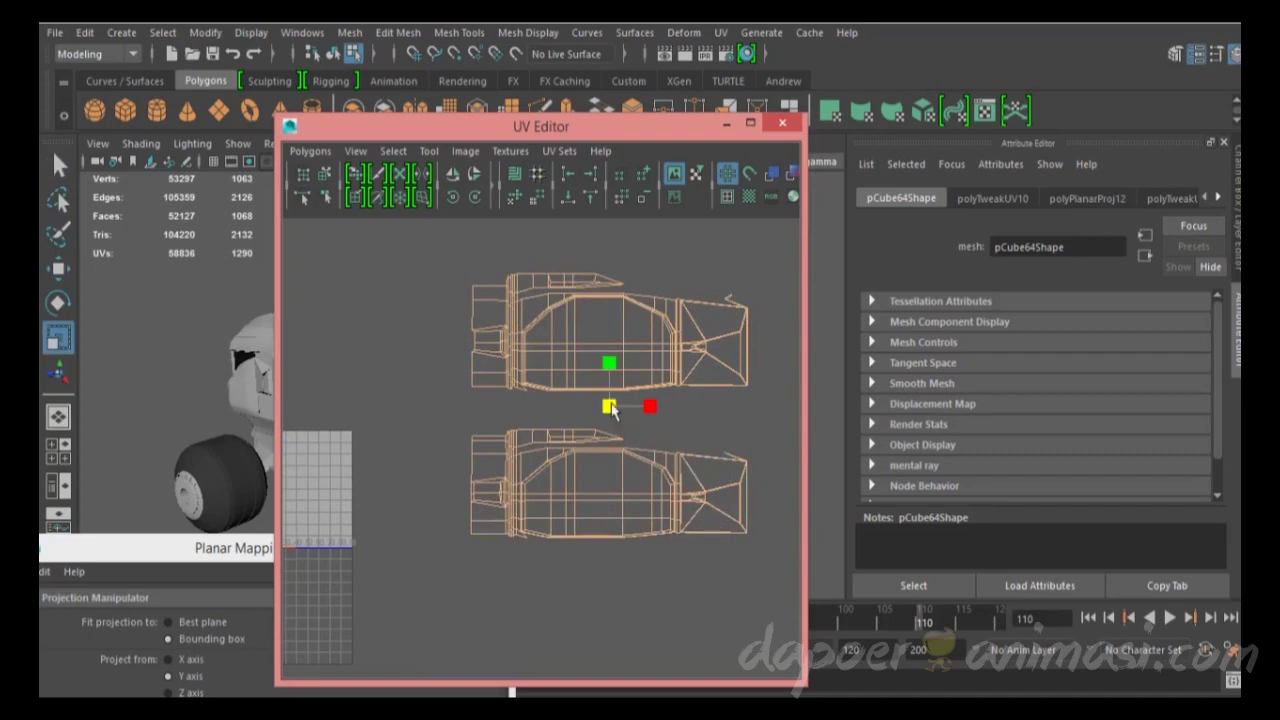
{"action": "right_click_drag", "start_coordinate": [613, 410], "coordinate": [560, 400], "text": "alt"}
{"action": "middle_click_drag", "start_coordinate": [560, 400], "coordinate": [640, 410], "text": "alt"}
{"action": "left_click_drag", "start_coordinate": [545, 250], "coordinate": [785, 505]}
{"action": "key", "text": "w"}
{"action": "left_click_drag", "start_coordinate": [664, 415], "coordinate": [538, 420]}
{"action": "key", "text": "q"}
{"action": "middle_click_drag", "start_coordinate": [538, 420], "coordinate": [640, 420], "text": "alt"}
{"action": "right_click_drag", "start_coordinate": [640, 420], "coordinate": [588, 408], "text": "alt"}
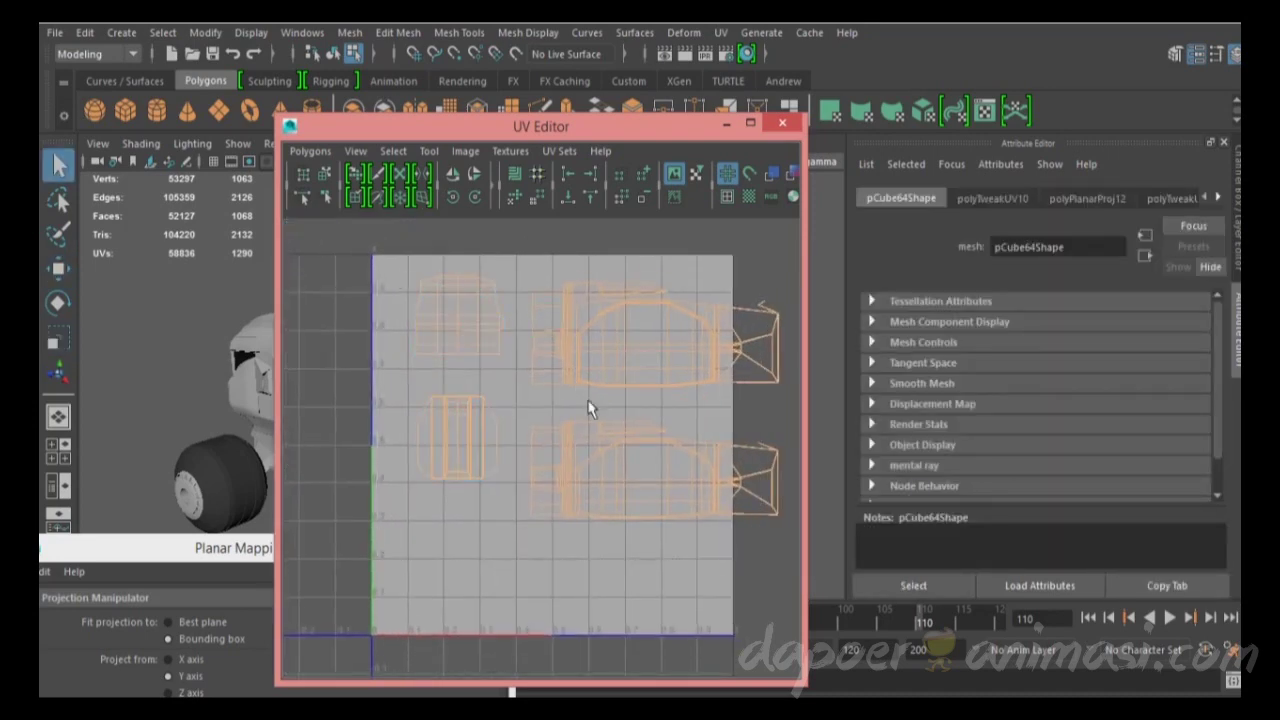
{"action": "key", "text": "w"}
{"action": "left_click_drag", "start_coordinate": [588, 408], "coordinate": [563, 380]}
Step: Shrink the roof shell and place it in the main tile beneath the tail-end shell
{"action": "key", "text": "q"}
{"action": "right_click_drag", "start_coordinate": [560, 374], "coordinate": [355, 415], "text": "alt"}
{"action": "left_click_drag", "start_coordinate": [418, 528], "coordinate": [530, 480]}
{"action": "scroll", "coordinate": [510, 540], "scroll_direction": "up", "scroll_amount": 3}
{"action": "key", "text": "w"}
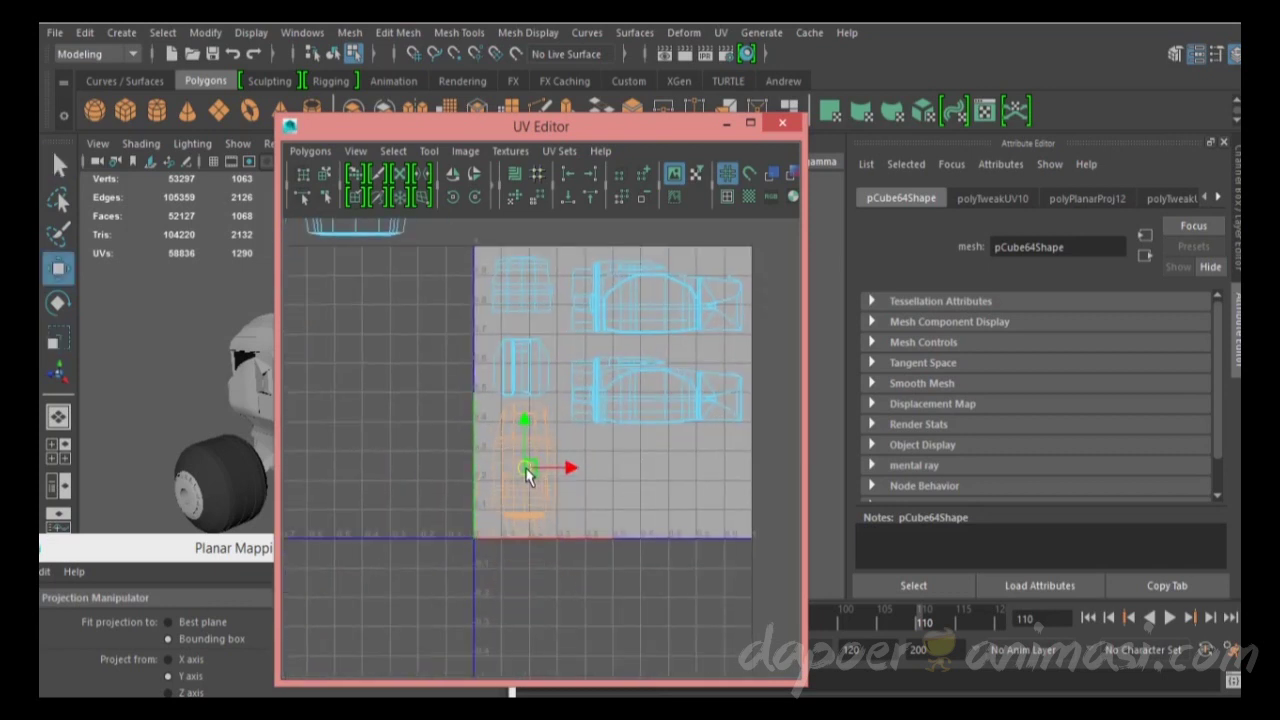
Step: Select the tail-end shell and adjust its size and position between the front-end and roof shells
{"action": "middle_click_drag", "start_coordinate": [530, 475], "coordinate": [560, 521], "text": "alt"}
{"action": "left_click_drag", "start_coordinate": [513, 370], "coordinate": [590, 437]}
{"action": "key", "text": "r"}
{"action": "key", "text": "w"}
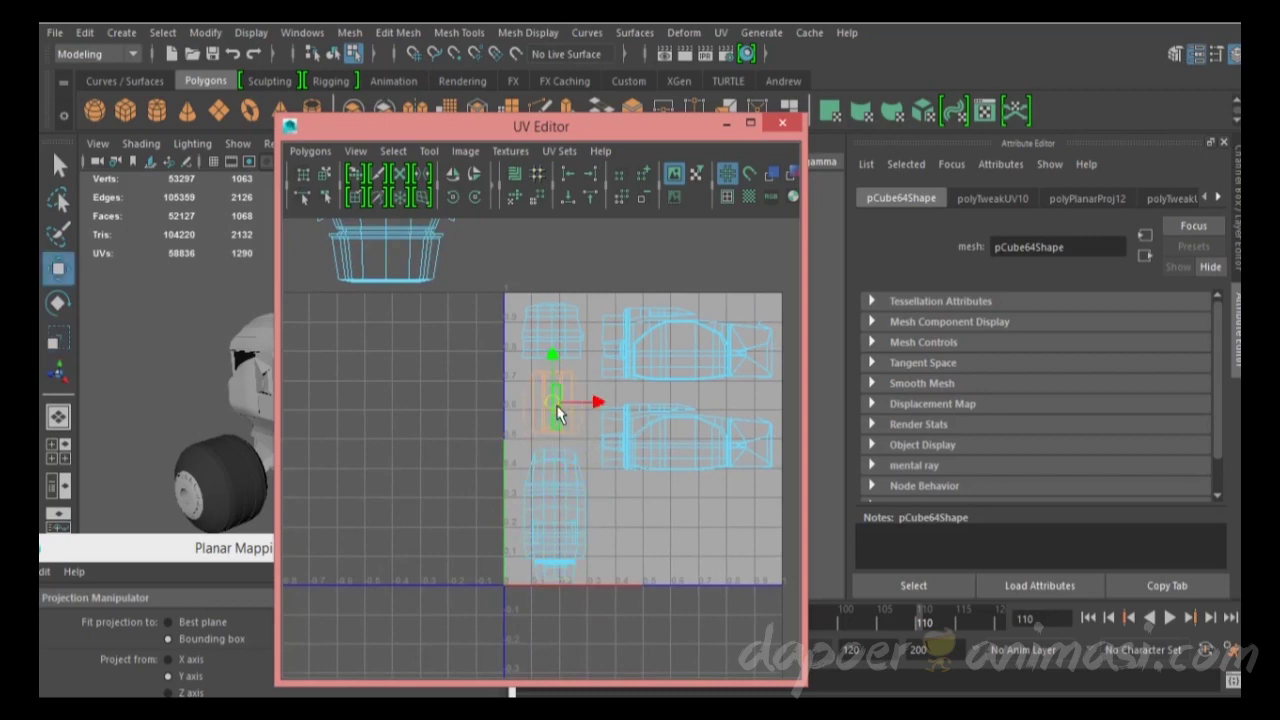
Step: Rotate the underside shell to lie horizontally, shrink it and place it beneath the two side shells
{"action": "scroll", "coordinate": [556, 410], "scroll_direction": "down", "scroll_amount": 3}
{"action": "middle_click_drag", "start_coordinate": [437, 391], "coordinate": [540, 528], "text": "alt"}
{"action": "left_click", "coordinate": [475, 199]}
{"action": "scroll", "coordinate": [534, 491], "scroll_direction": "up", "scroll_amount": 5}
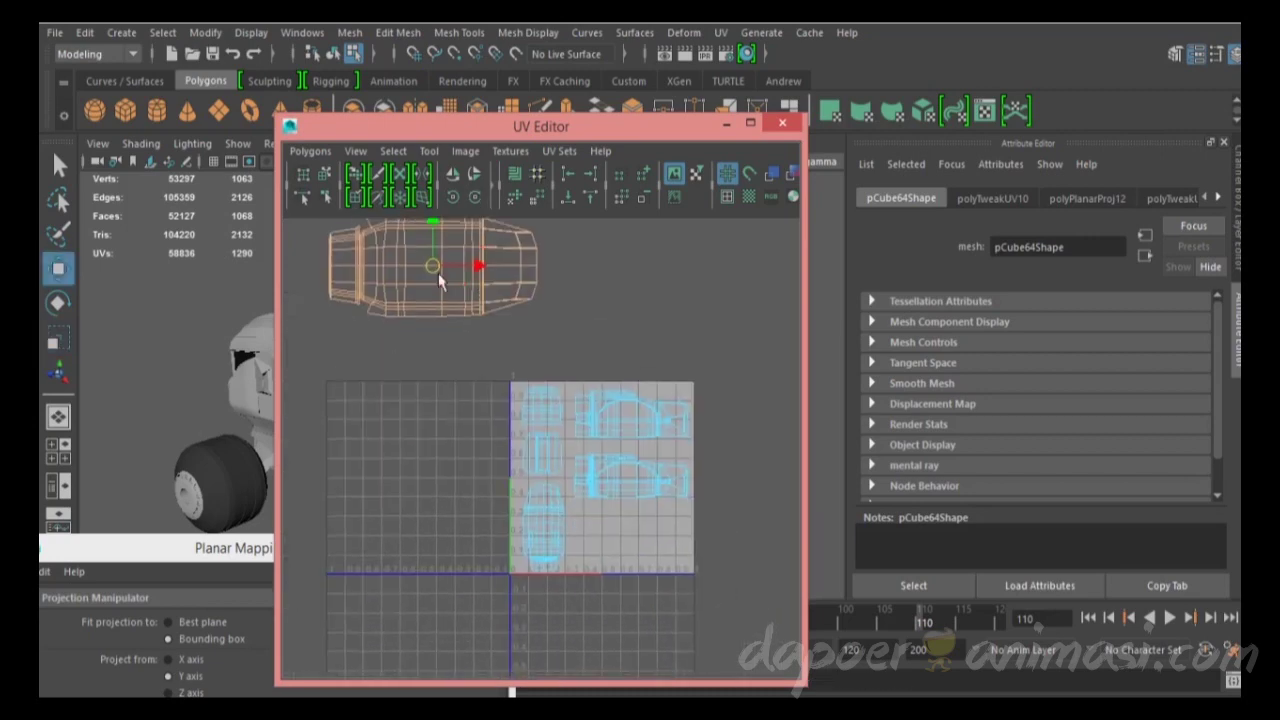
{"action": "key", "text": "r"}
{"action": "key", "text": "w"}
{"action": "key", "text": "q"}
{"action": "key", "text": "a"}
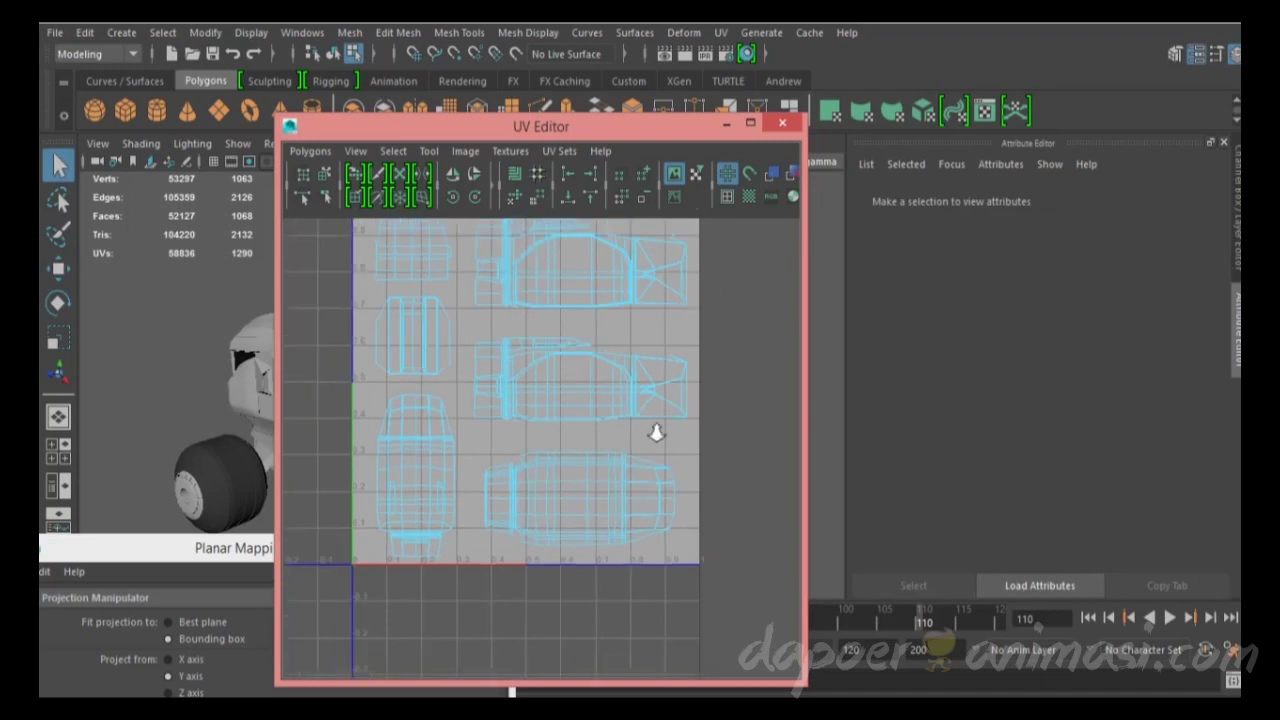
Step: Try an automatic layout of all the body's UVs, and restore the manual arrangement
{"action": "left_click", "coordinate": [323, 158]}
{"action": "left_click", "coordinate": [396, 402]}
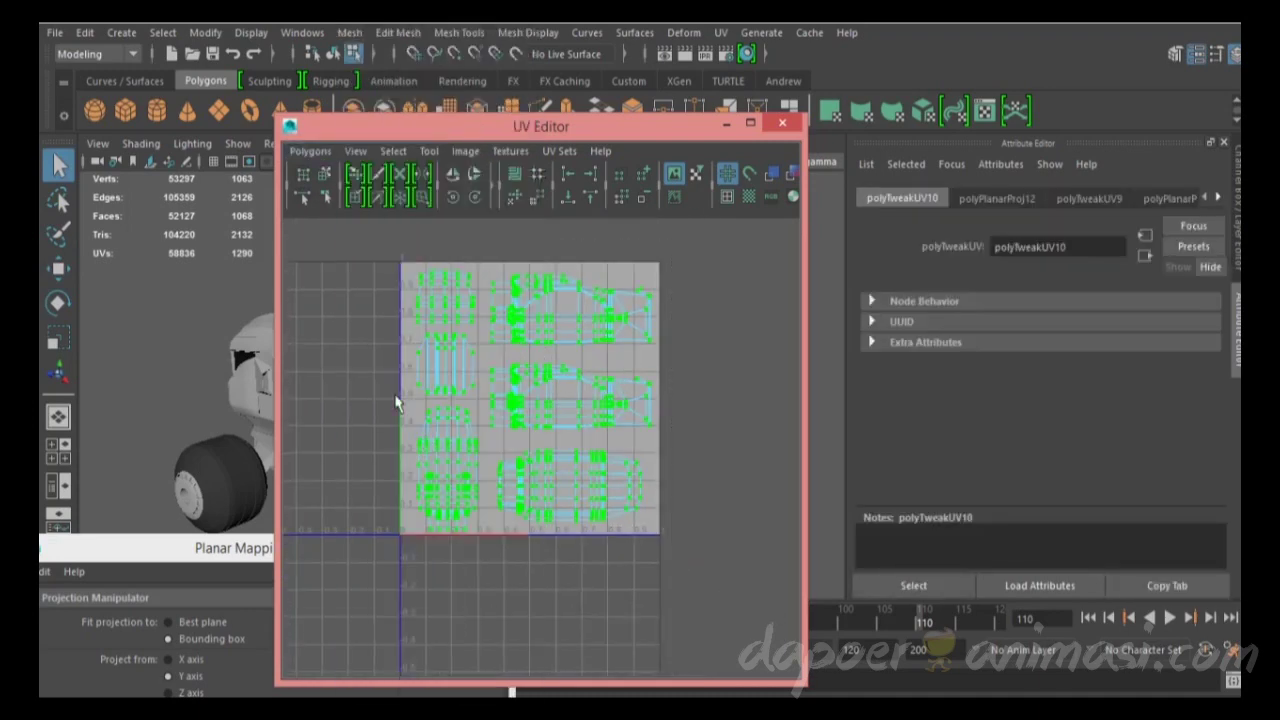
{"action": "left_click", "coordinate": [308, 150]}
{"action": "left_click", "coordinate": [400, 466]}
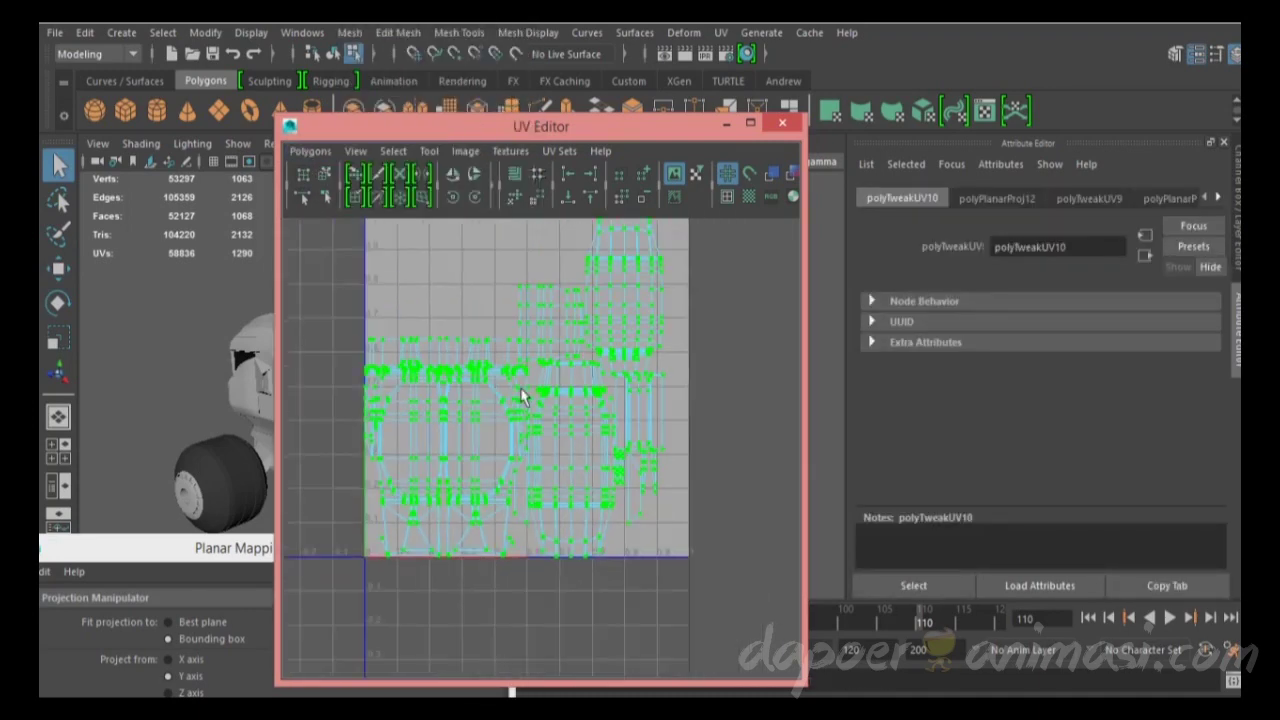
{"action": "scroll", "coordinate": [557, 340], "scroll_direction": "up", "scroll_amount": 2}
{"action": "left_click", "coordinate": [517, 383]}
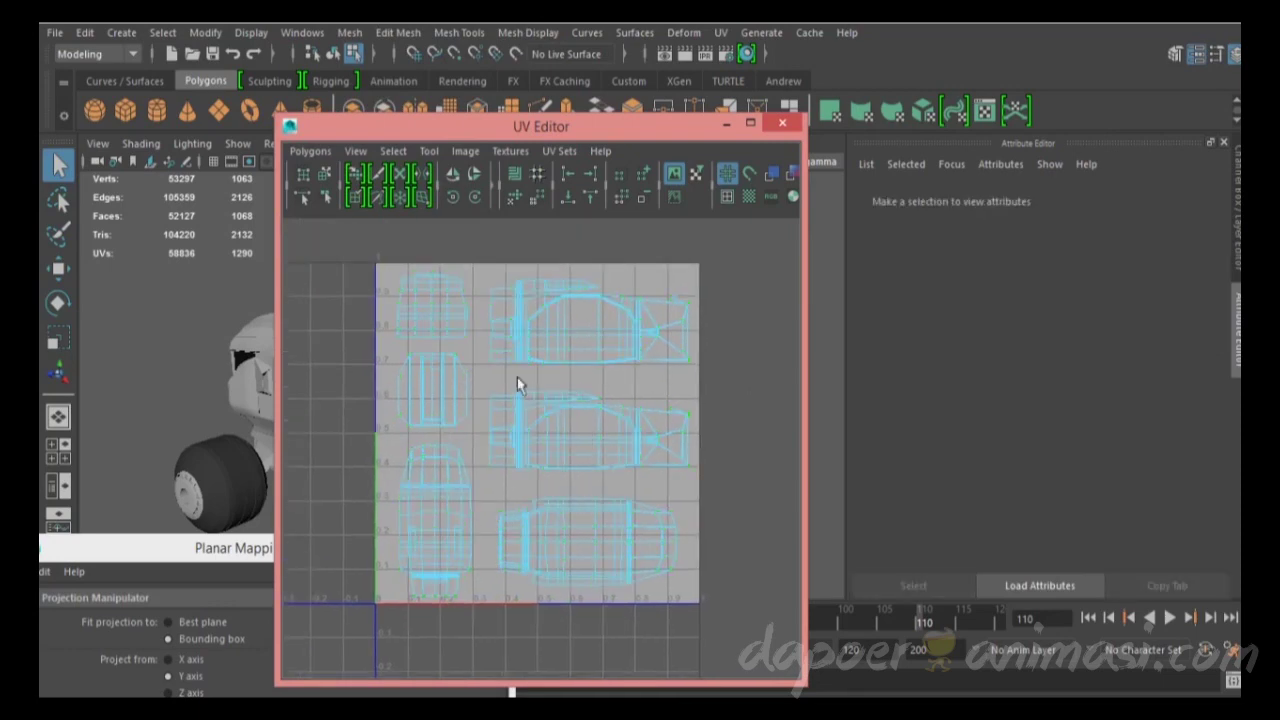
Step: Enlarge the two side shells slightly, dim the tile background and reposition the underside shell beneath them
{"action": "left_click", "coordinate": [571, 434]}
{"action": "key", "text": "r"}
{"action": "left_click_drag", "start_coordinate": [629, 400], "coordinate": [660, 402]}
{"action": "middle_click_drag", "start_coordinate": [469, 552], "coordinate": [469, 490], "text": "alt"}
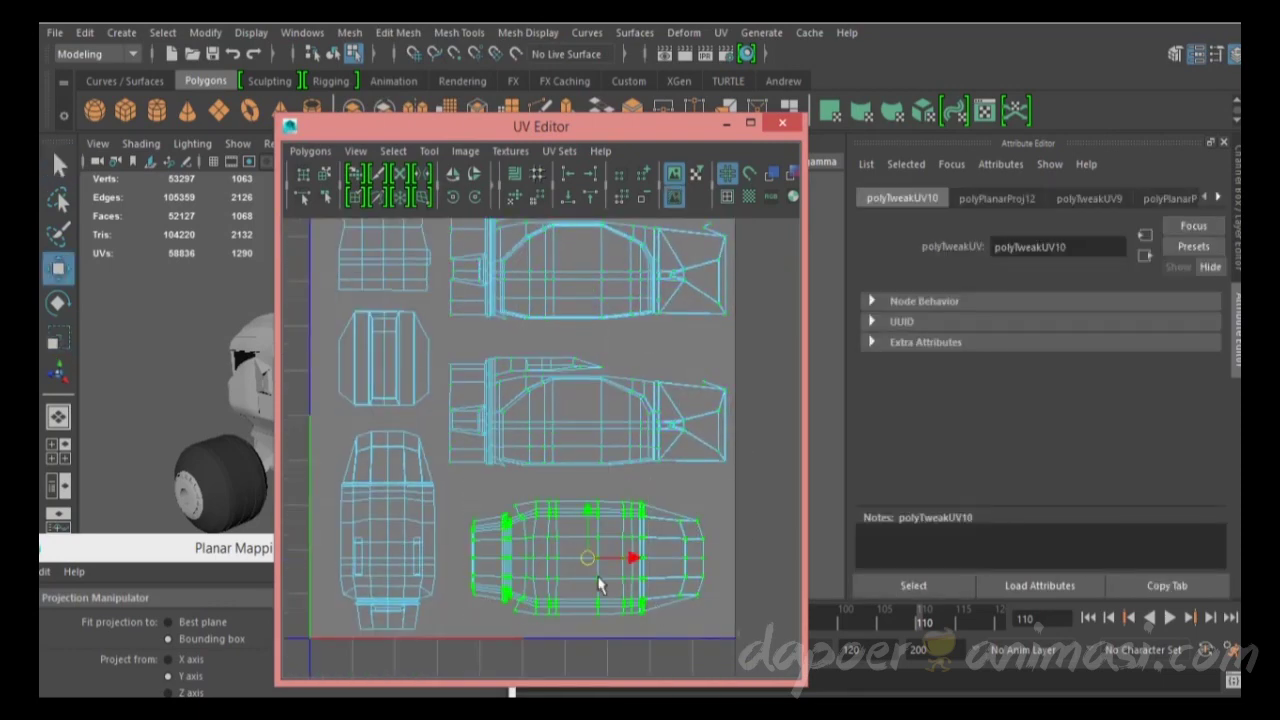
{"action": "key", "text": "q"}
Step: Select the roof shell, adjust its position and widen it in the lower corner of the tile
{"action": "middle_click_drag", "start_coordinate": [333, 425], "coordinate": [422, 385], "text": "alt"}
{"action": "key", "text": "q"}
{"action": "left_click_drag", "start_coordinate": [415, 383], "coordinate": [527, 607]}
{"action": "left_click_drag", "start_coordinate": [478, 497], "coordinate": [472, 490]}
{"action": "key", "text": "r"}
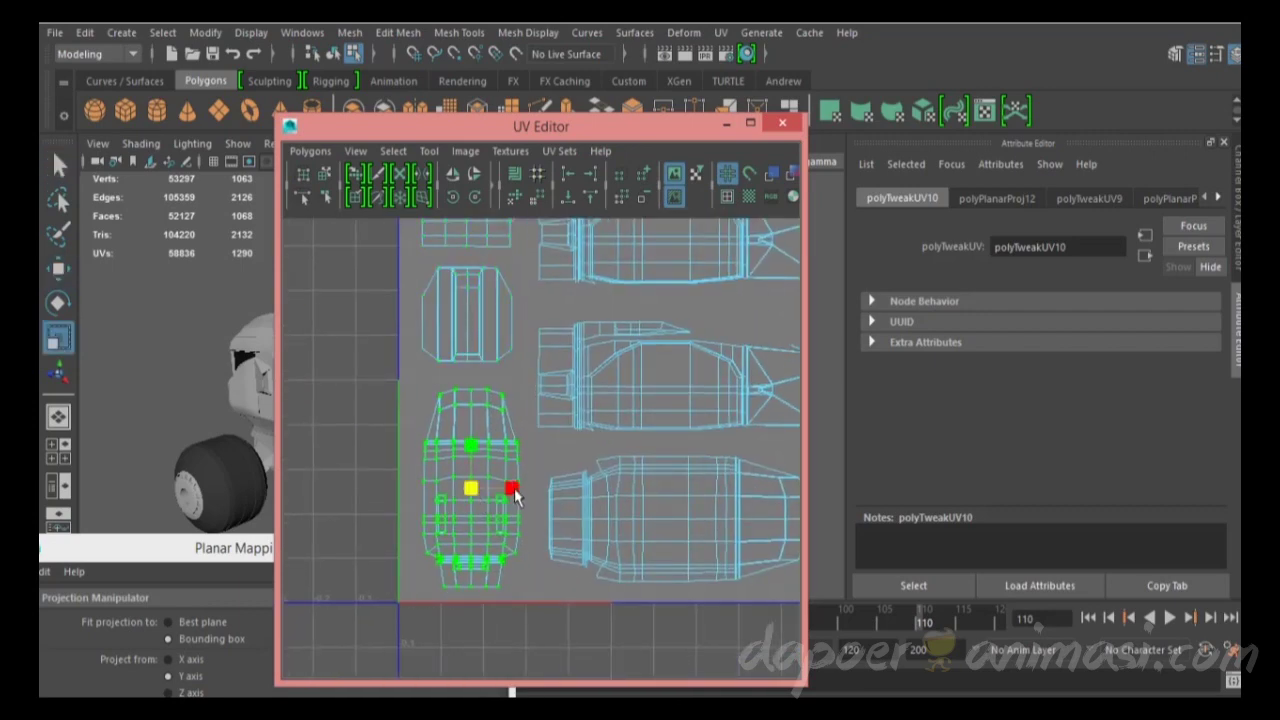
{"action": "key", "text": "q"}
{"action": "scroll", "coordinate": [663, 400], "scroll_direction": "down", "scroll_amount": 3}
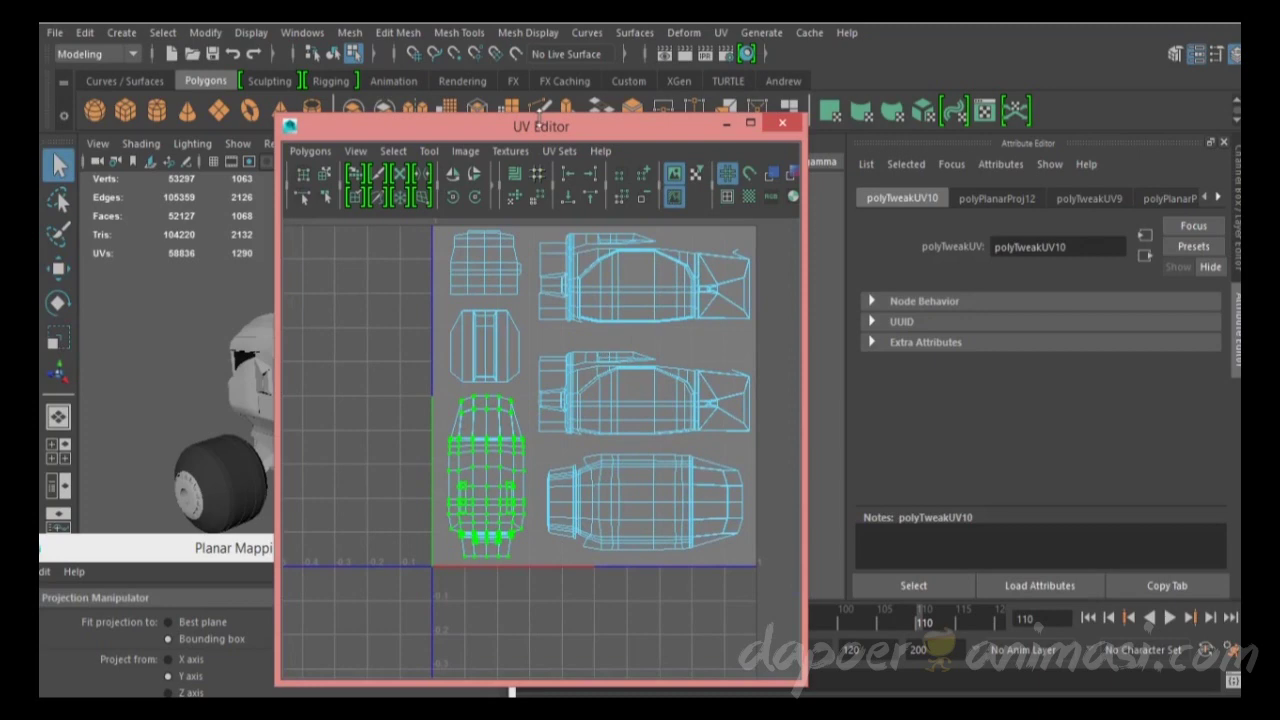
Step: Select the lower side shell and the underside shell and move them down to open a gap between the side shells
{"action": "left_click_drag", "start_coordinate": [540, 126], "coordinate": [795, 143]}
{"action": "left_click_drag", "start_coordinate": [449, 330], "coordinate": [286, 370], "text": "alt"}
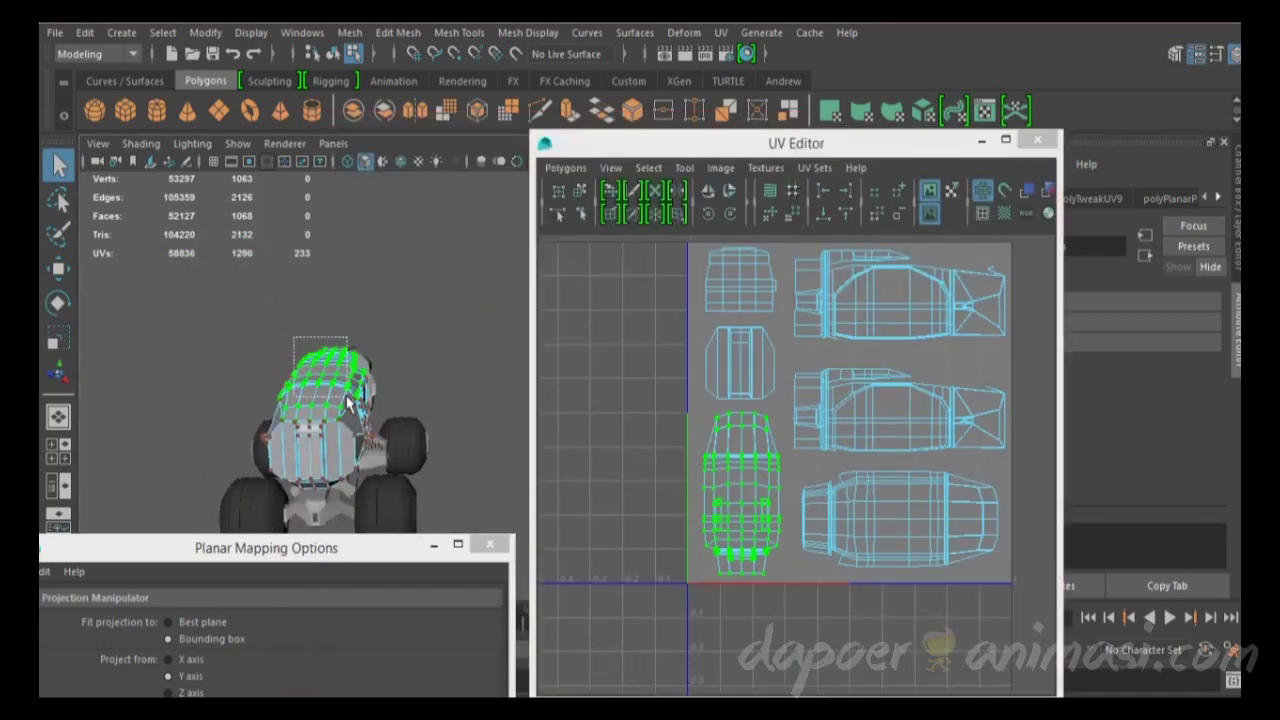
{"action": "left_click_drag", "start_coordinate": [240, 317], "coordinate": [500, 381], "text": "alt"}
{"action": "left_click", "coordinate": [829, 430]}
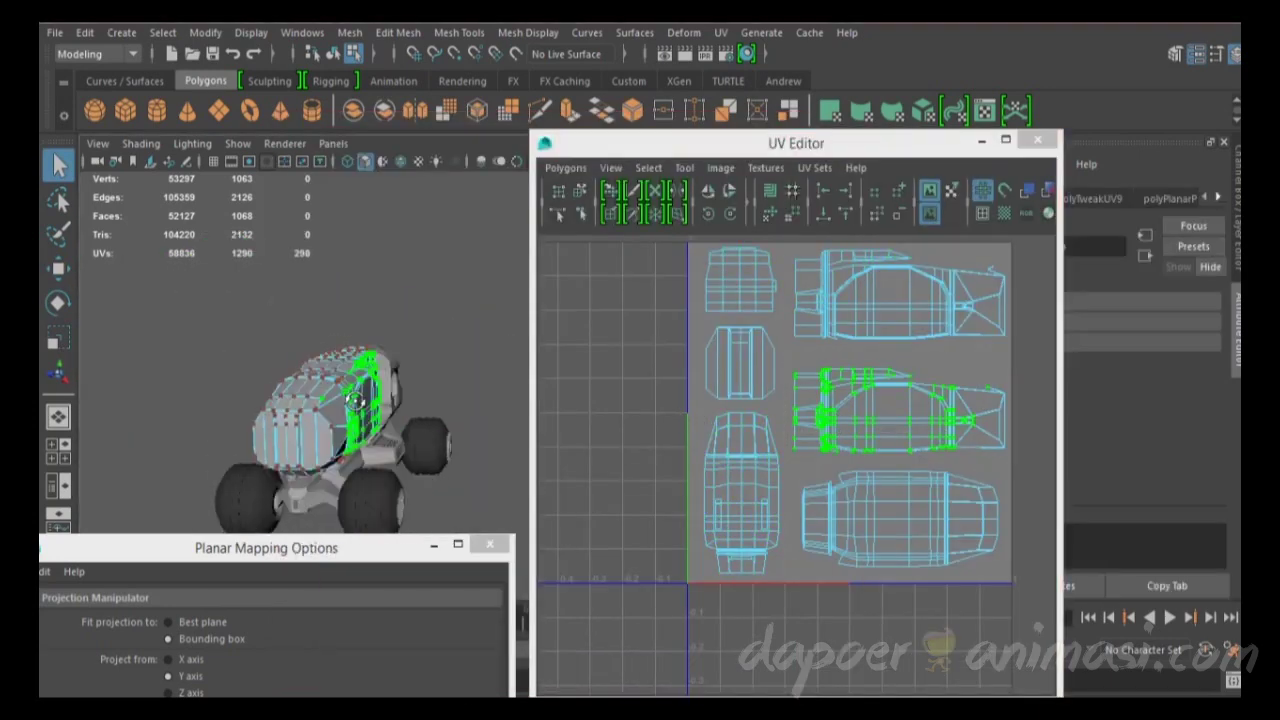
{"action": "left_click_drag", "start_coordinate": [356, 402], "coordinate": [400, 412], "text": "alt"}
{"action": "left_click", "coordinate": [900, 520], "text": "shift"}
{"action": "key", "text": "w"}
{"action": "left_click_drag", "start_coordinate": [903, 455], "coordinate": [903, 573]}
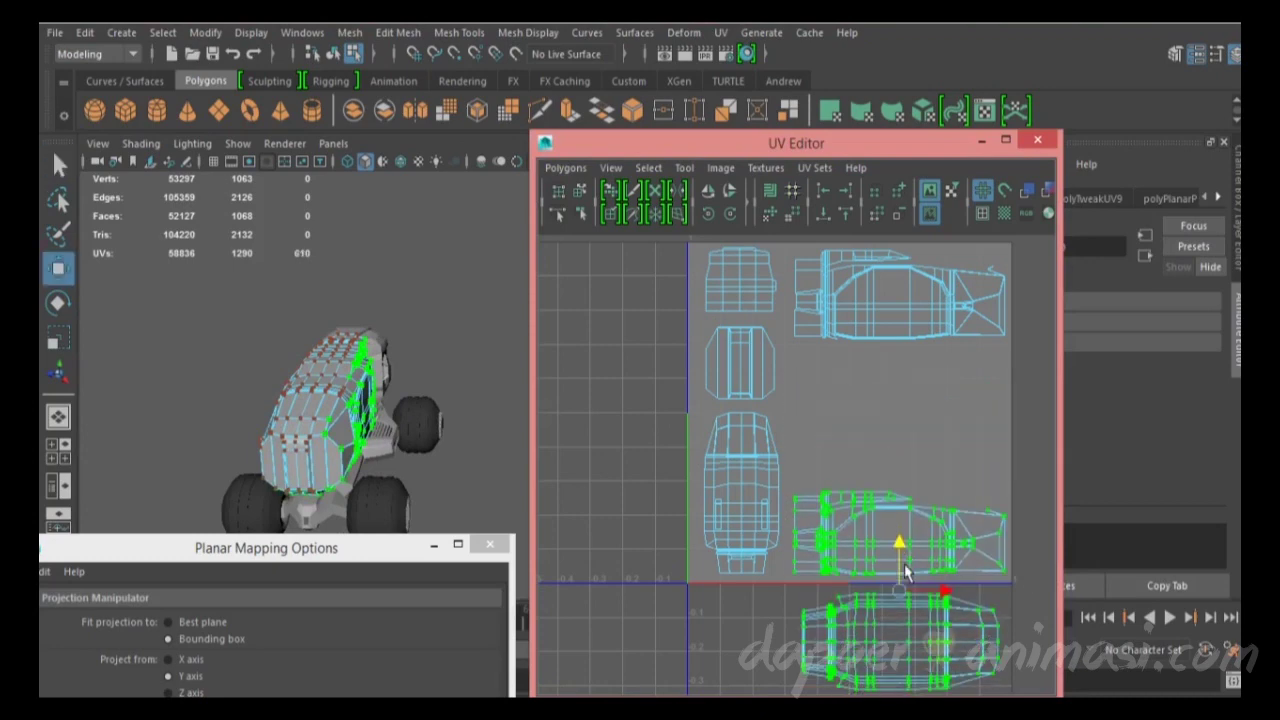
Step: Rotate the roof shell to lie horizontally and place it in the gap between the two side shells
{"action": "left_click_drag", "start_coordinate": [688, 410], "coordinate": [776, 584]}
{"action": "left_click", "coordinate": [679, 218]}
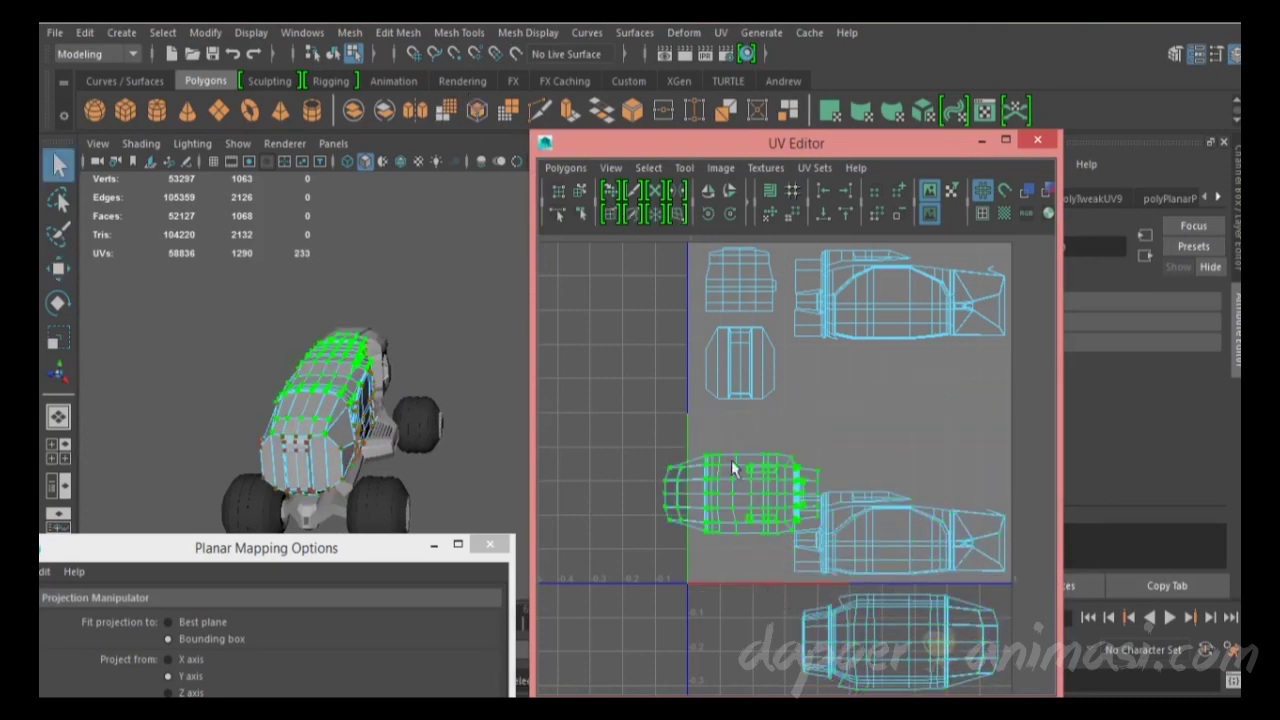
{"action": "key", "text": "w"}
{"action": "left_click_drag", "start_coordinate": [734, 466], "coordinate": [886, 423]}
{"action": "left_click_drag", "start_coordinate": [430, 386], "coordinate": [381, 345], "text": "alt"}
{"action": "right_click_drag", "start_coordinate": [381, 345], "coordinate": [414, 343], "text": "alt"}
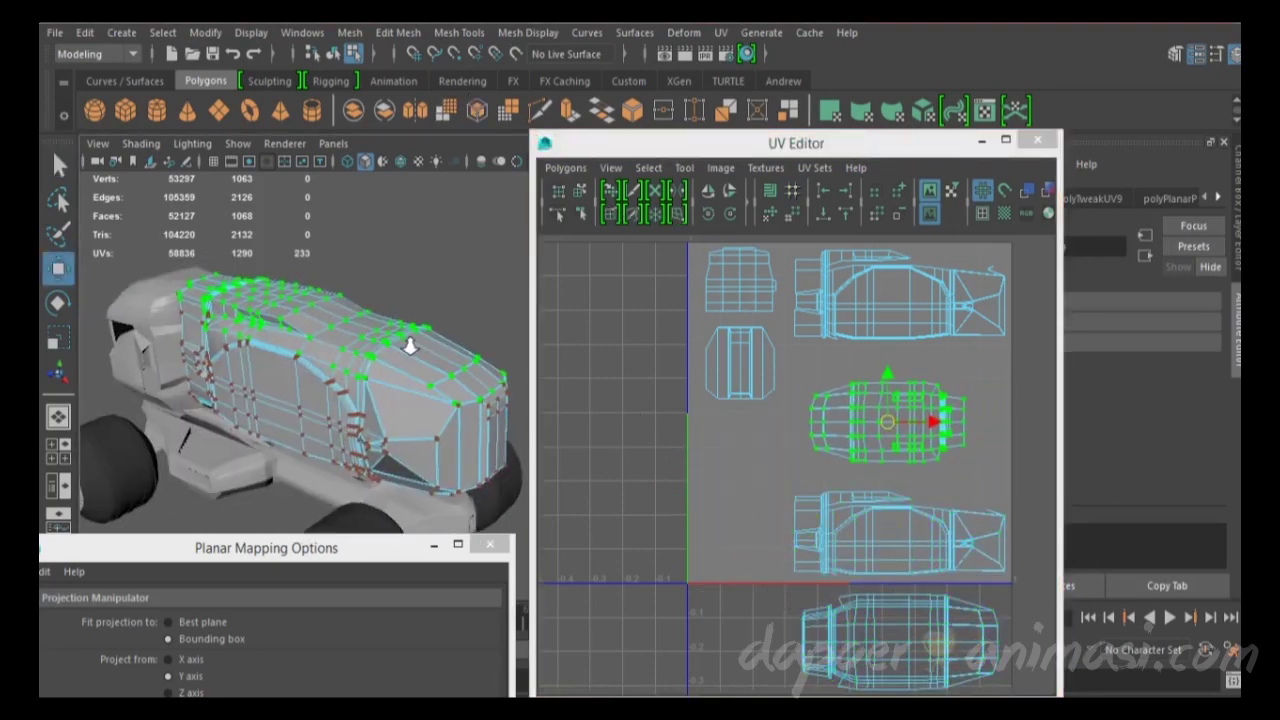
Step: Enlarge the roof shell to the side shells' length and rotate it so its narrow end faces the same way as theirs
{"action": "key", "text": "r"}
{"action": "left_click_drag", "start_coordinate": [887, 422], "coordinate": [903, 425]}
{"action": "left_click", "coordinate": [731, 214]}
{"action": "key", "text": "q"}
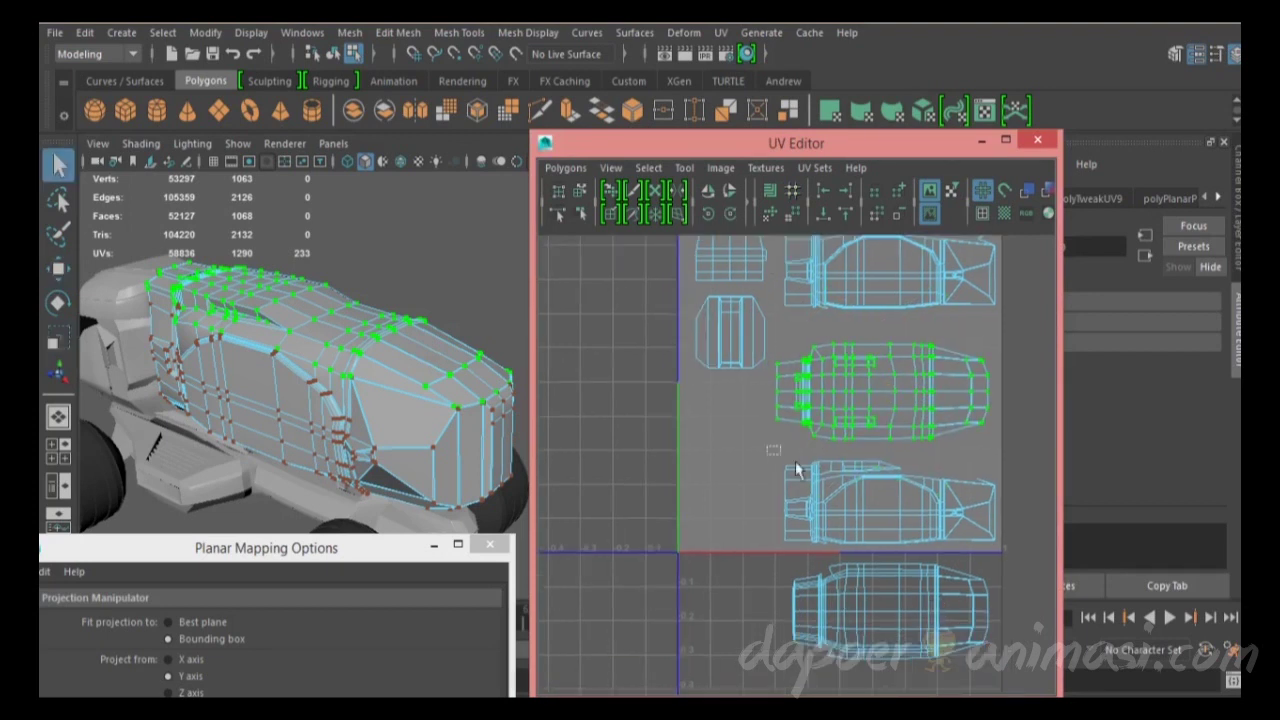
Step: Move the lower side shell above the tile and the upper side shell beneath the roof shell, swapping their order
{"action": "middle_click_drag", "start_coordinate": [782, 383], "coordinate": [768, 425], "text": "alt"}
{"action": "key", "text": "w"}
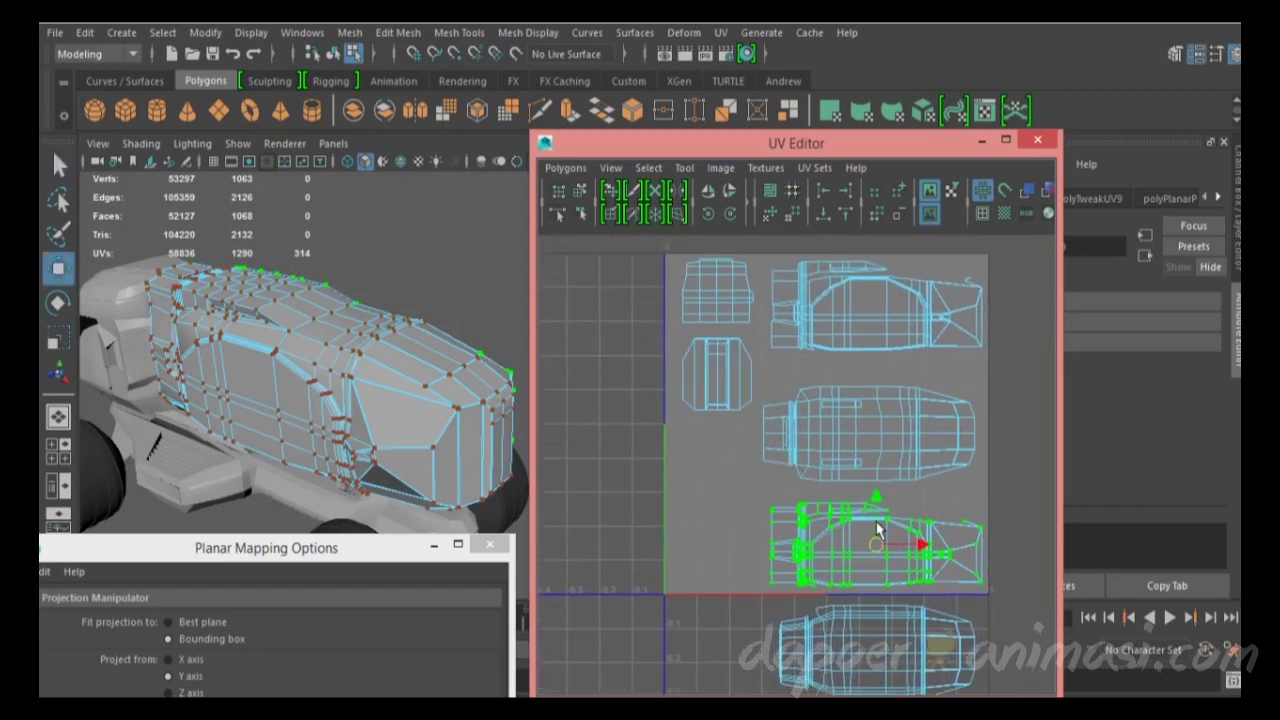
{"action": "left_click_drag", "start_coordinate": [876, 525], "coordinate": [876, 190]}
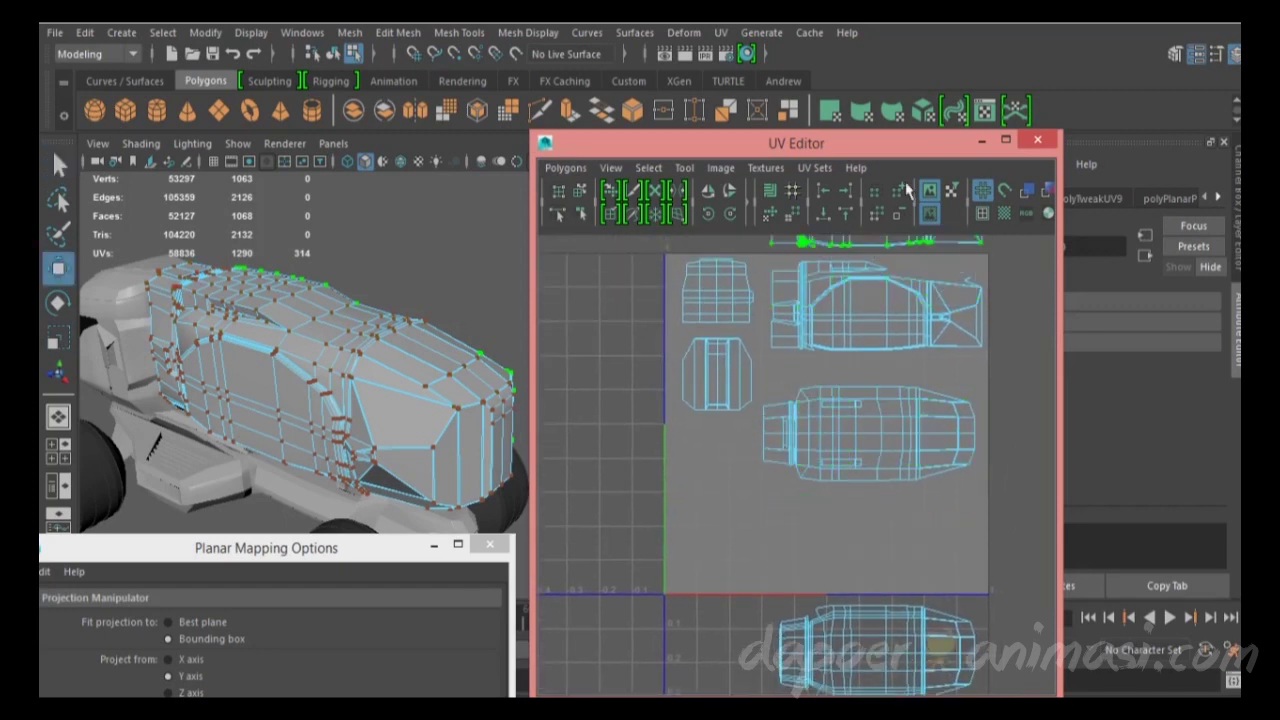
{"action": "left_click", "coordinate": [877, 292]}
{"action": "left_click_drag", "start_coordinate": [877, 292], "coordinate": [872, 517]}
Step: Resize the roof shell and the side shell beneath it so that their lengths match
{"action": "left_click_drag", "start_coordinate": [893, 458], "coordinate": [994, 494]}
{"action": "key", "text": "r"}
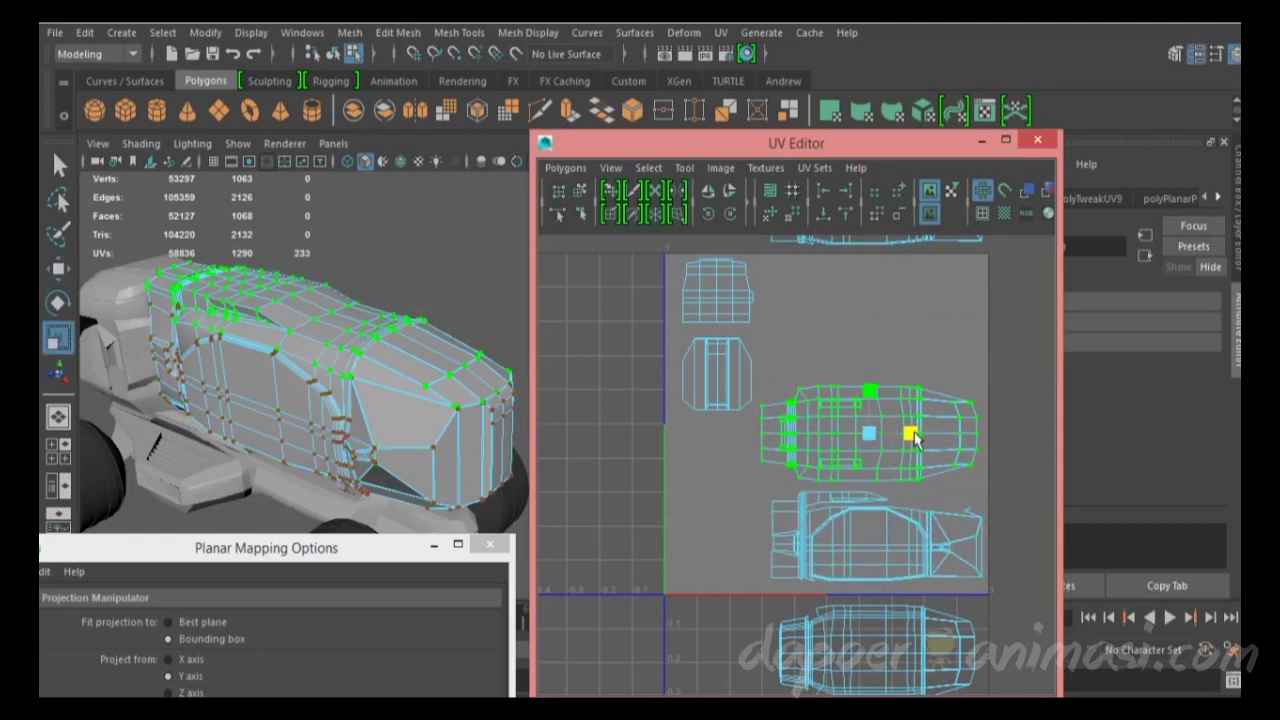
{"action": "key", "text": "w"}
{"action": "left_click", "coordinate": [905, 530]}
{"action": "key", "text": "r"}
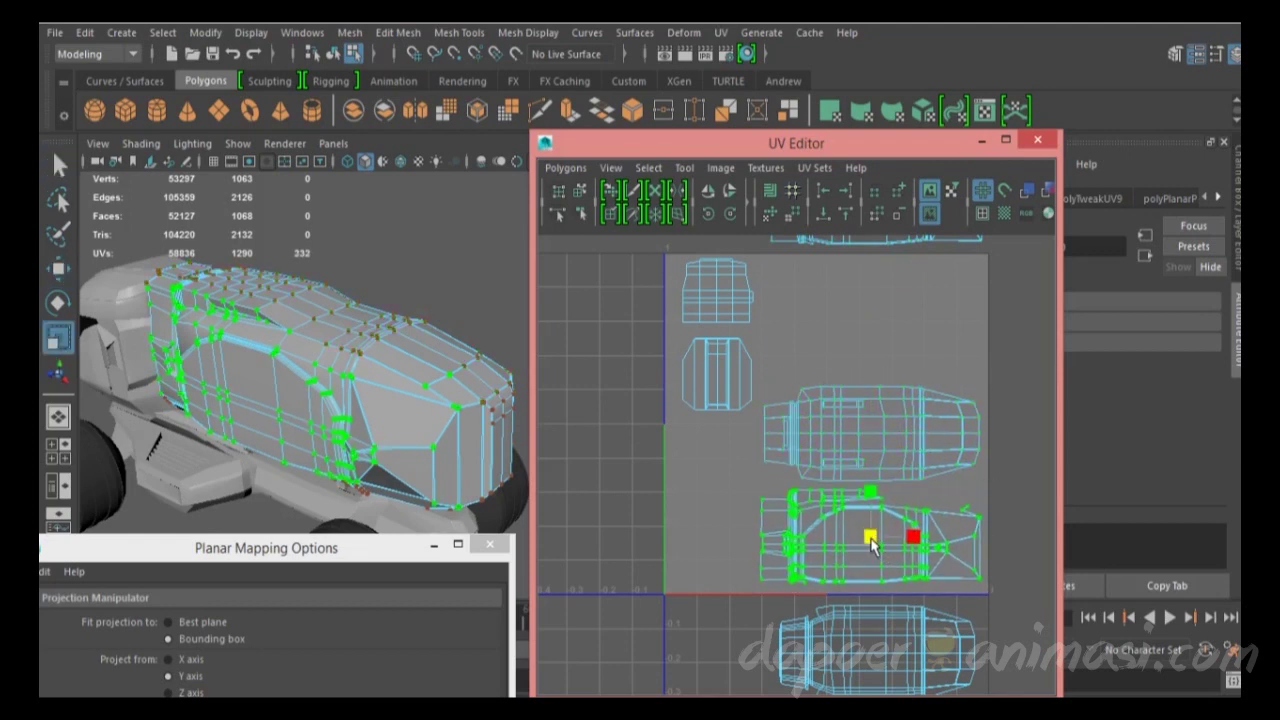
{"action": "key", "text": "q"}
Step: Move the other side shell back into the tile, flip it vertically and place it just above the roof shell
{"action": "middle_click_drag", "start_coordinate": [870, 540], "coordinate": [870, 630], "text": "alt"}
{"action": "left_click_drag", "start_coordinate": [755, 238], "coordinate": [980, 348]}
{"action": "key", "text": "w"}
{"action": "left_click_drag", "start_coordinate": [866, 307], "coordinate": [880, 395]}
{"action": "middle_click_drag", "start_coordinate": [880, 395], "coordinate": [880, 355], "text": "alt"}
{"action": "left_click", "coordinate": [728, 192]}
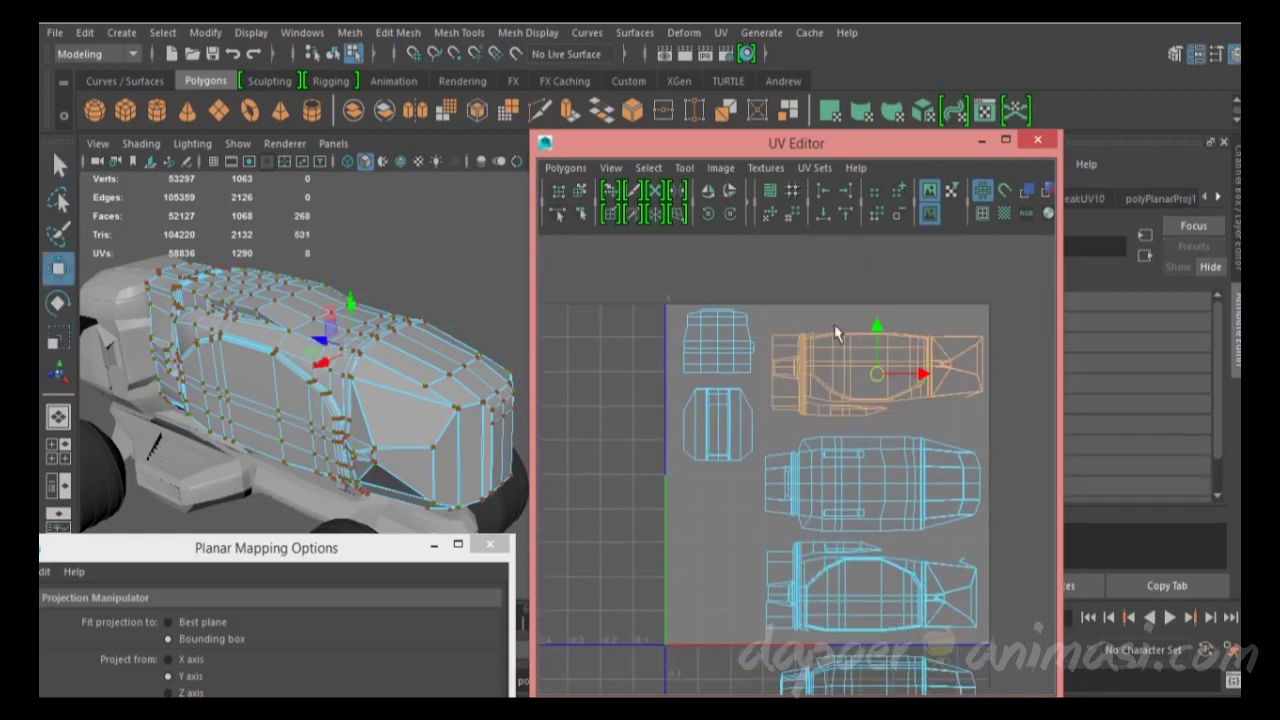
{"action": "left_click_drag", "start_coordinate": [877, 348], "coordinate": [878, 359]}
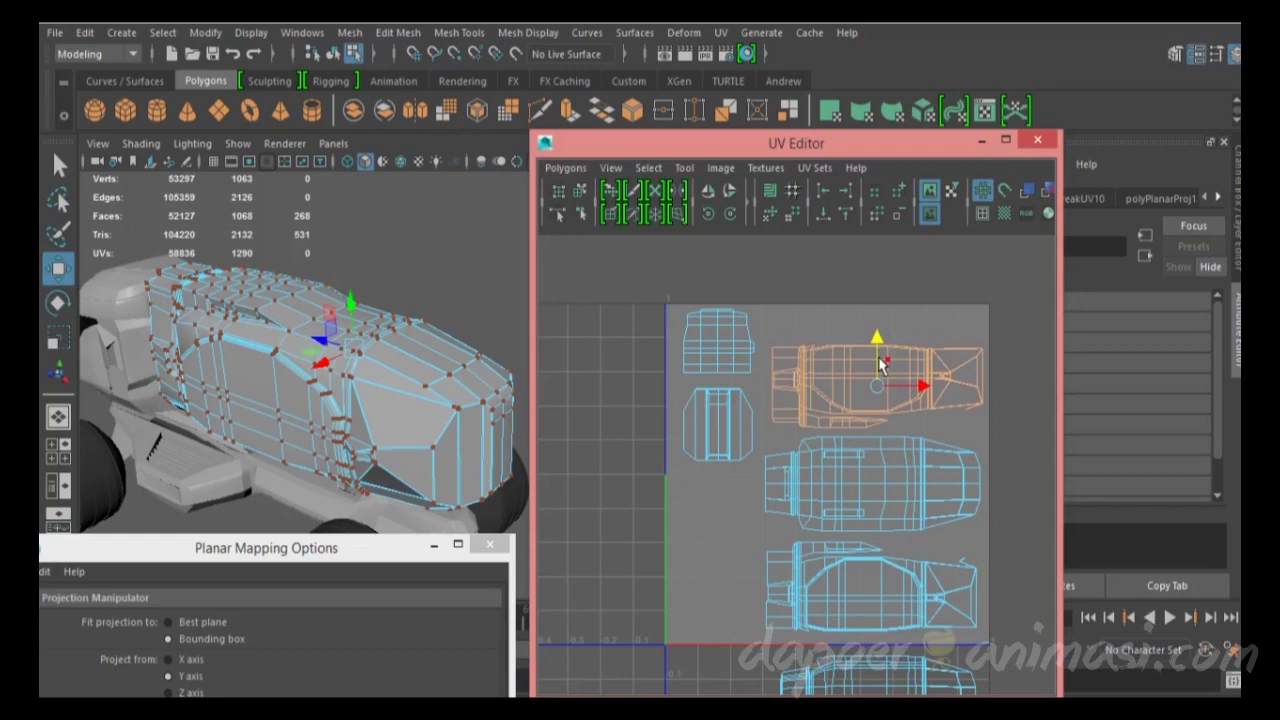
Step: Try moving the roof shell and both side shells up together in the tile, and undo the changes
{"action": "key", "text": "q"}
{"action": "middle_click_drag", "start_coordinate": [760, 343], "coordinate": [760, 293], "text": "alt"}
{"action": "key", "text": "w"}
{"action": "left_click_drag", "start_coordinate": [896, 487], "coordinate": [914, 440]}
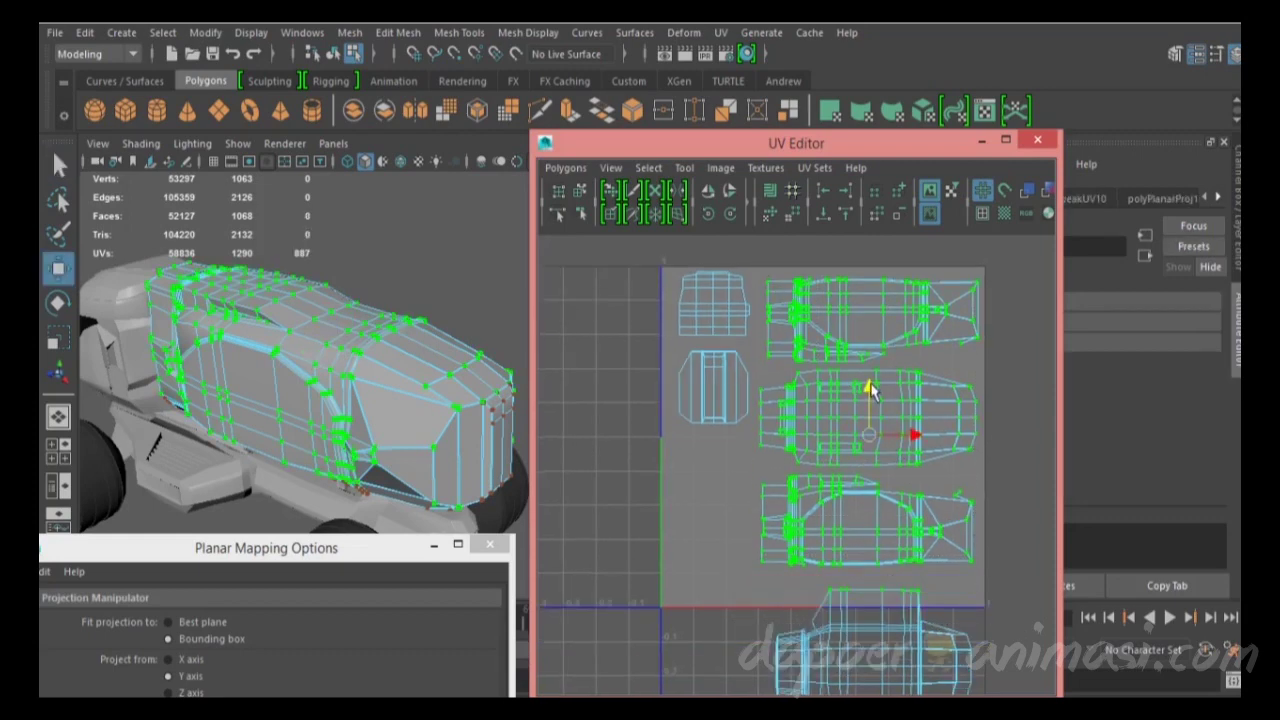
{"action": "key", "text": "q"}
{"action": "middle_click_drag", "start_coordinate": [857, 506], "coordinate": [857, 500], "text": "alt"}
{"action": "key", "text": "ctrl+z"}
{"action": "key", "text": "ctrl+z"}
{"action": "key", "text": "ctrl+z"}
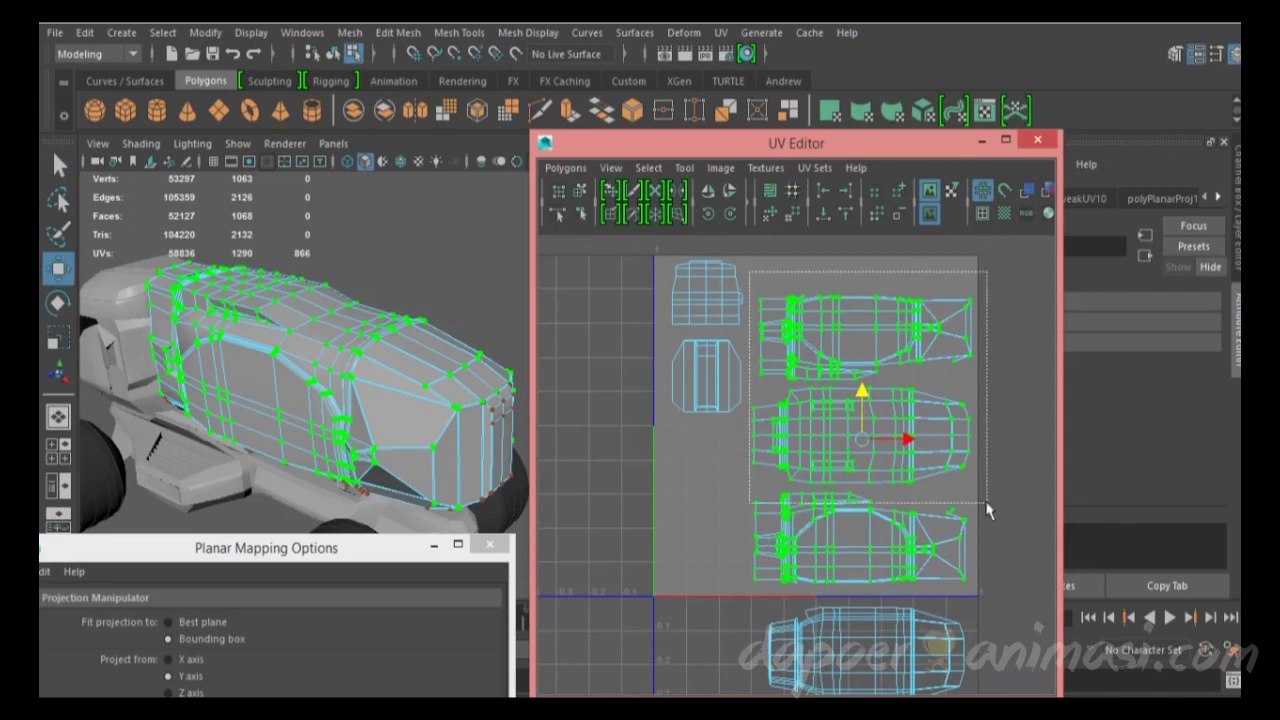
Step: Move the roof and side shells up to the tile's upper edge, and bring the underside shell up beneath them
{"action": "left_click_drag", "start_coordinate": [860, 408], "coordinate": [860, 374]}
{"action": "key", "text": "q"}
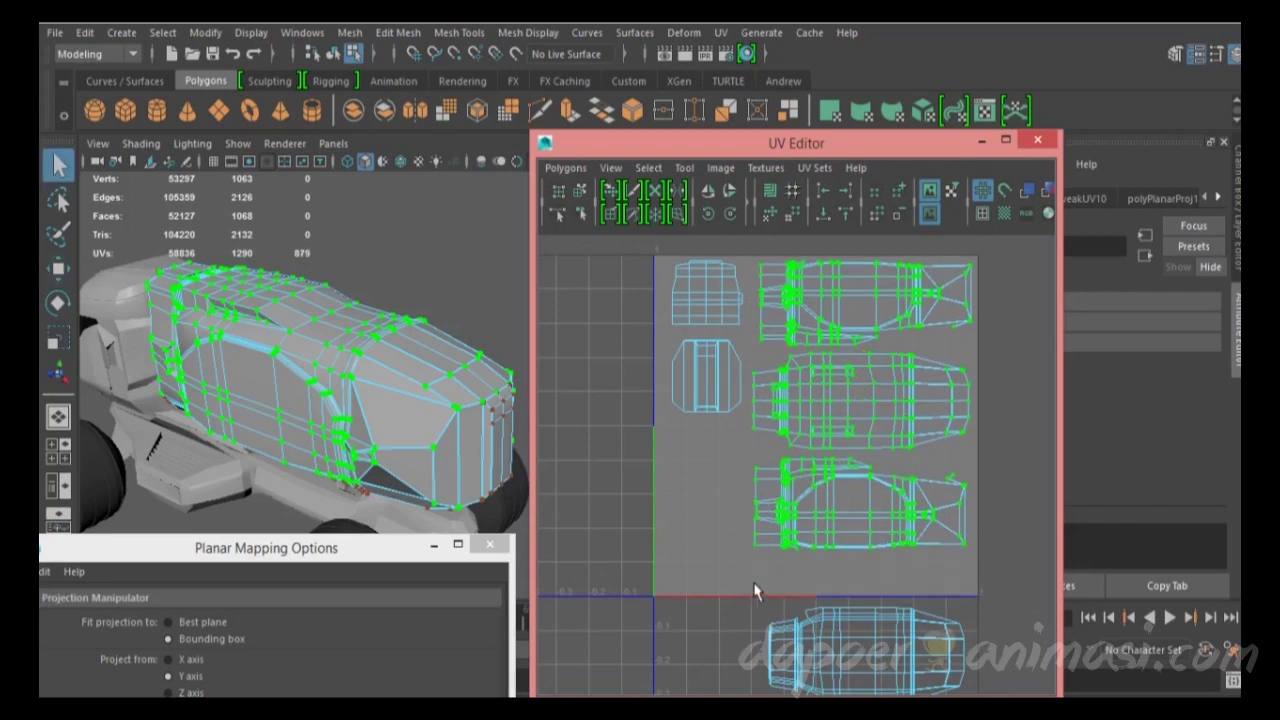
{"action": "middle_click_drag", "start_coordinate": [755, 591], "coordinate": [755, 529], "text": "alt"}
{"action": "left_click_drag", "start_coordinate": [730, 504], "coordinate": [1035, 694]}
{"action": "left_click_drag", "start_coordinate": [330, 396], "coordinate": [290, 372], "text": "alt"}
{"action": "key", "text": "w"}
{"action": "left_click_drag", "start_coordinate": [908, 596], "coordinate": [908, 566]}
{"action": "right_click_drag", "start_coordinate": [908, 566], "coordinate": [810, 553], "text": "alt"}
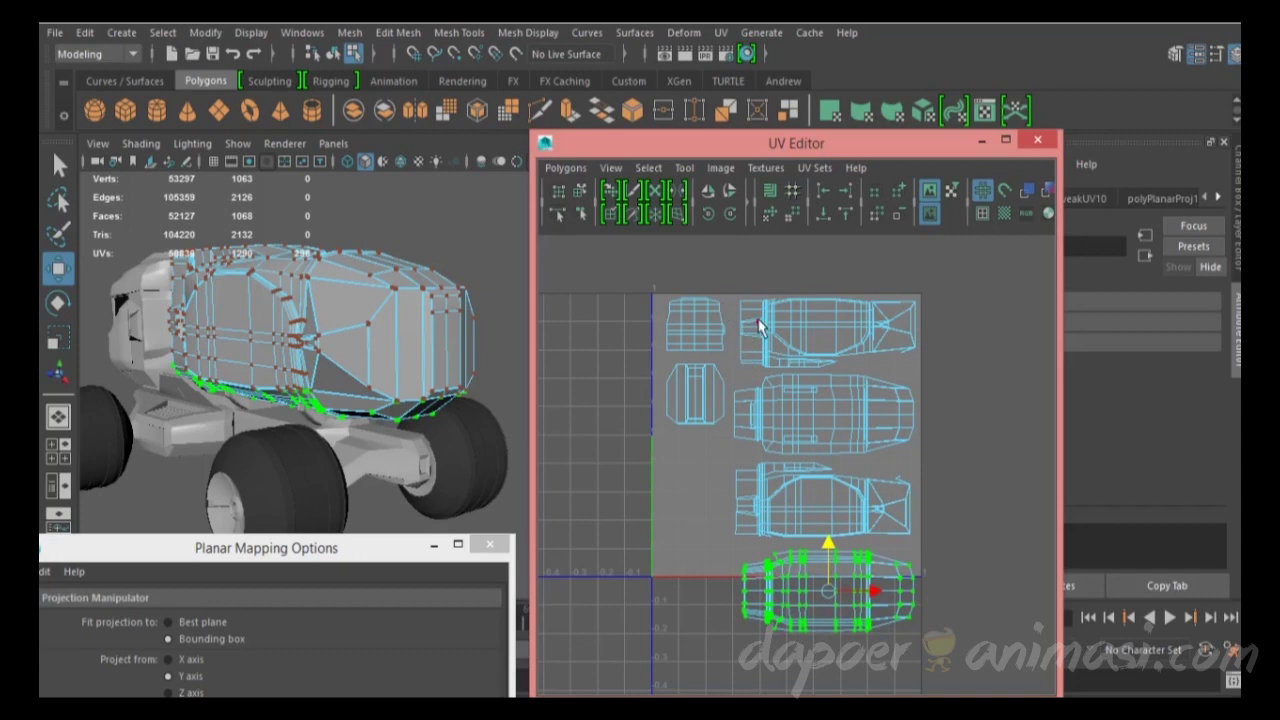
Step: Shrink the four long shells to fit the main tile, and enlarge the front-end and tail-end shells beside them
{"action": "left_click_drag", "start_coordinate": [828, 490], "coordinate": [827, 415]}
{"action": "key", "text": "w"}
{"action": "key", "text": "r"}
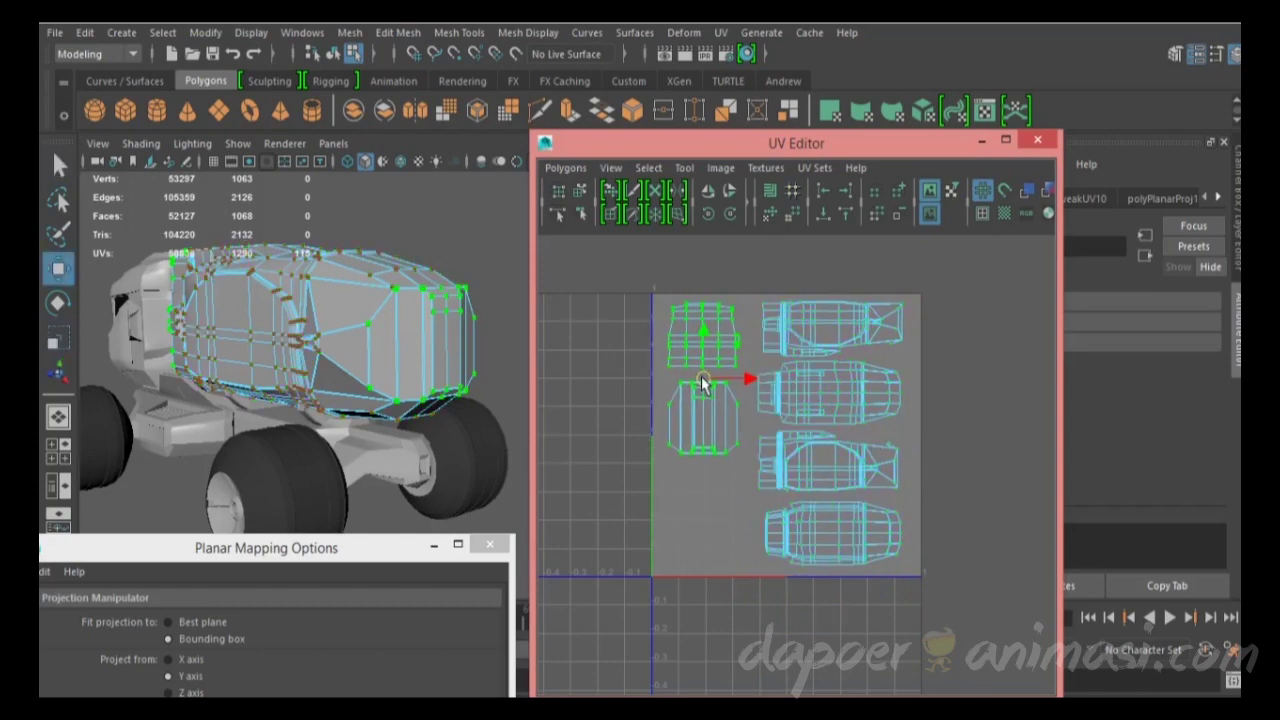
{"action": "scroll", "coordinate": [703, 383], "scroll_direction": "up", "scroll_amount": 3}
{"action": "key", "text": "q"}
Step: Select the underside shell and the three shells above it in turn, and enlarge them to matching lengths
{"action": "left_click", "coordinate": [866, 414]}
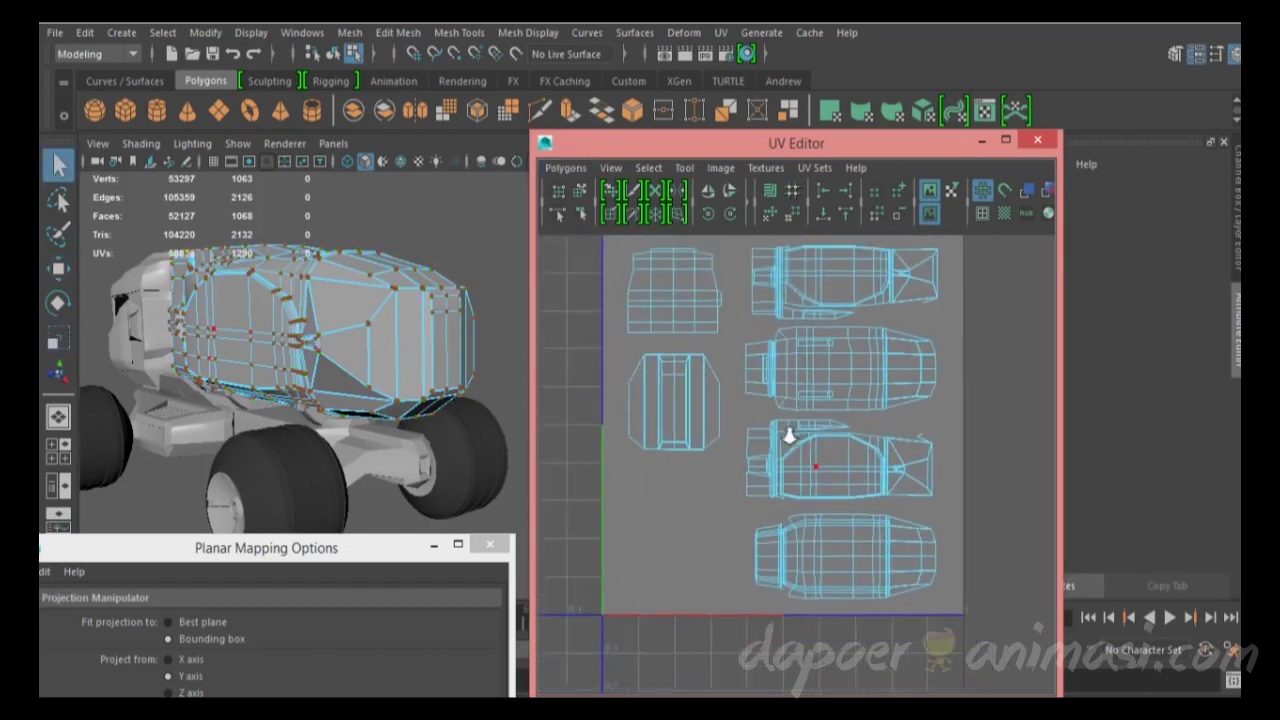
{"action": "left_click_drag", "start_coordinate": [749, 509], "coordinate": [935, 600]}
{"action": "middle_click_drag", "start_coordinate": [797, 400], "coordinate": [793, 442], "text": "alt"}
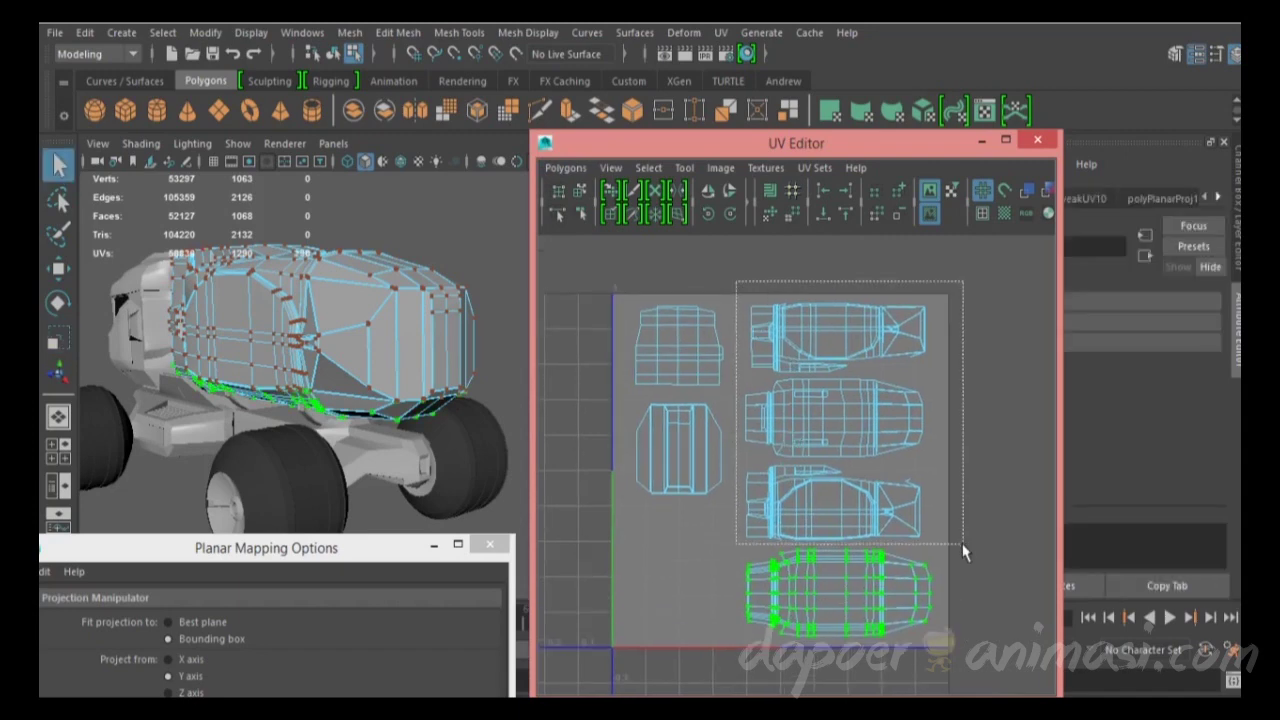
{"action": "key", "text": "q"}
{"action": "left_click", "coordinate": [776, 432]}
Step: Check the body and its finished UV layout, move the UV Editor aside and return the body to object mode
{"action": "scroll", "coordinate": [776, 432], "scroll_direction": "down", "scroll_amount": 1}
{"action": "left_click_drag", "start_coordinate": [297, 325], "coordinate": [330, 380], "text": "alt"}
{"action": "scroll", "coordinate": [971, 486], "scroll_direction": "up", "scroll_amount": 5}
{"action": "scroll", "coordinate": [641, 417], "scroll_direction": "down", "scroll_amount": 4}
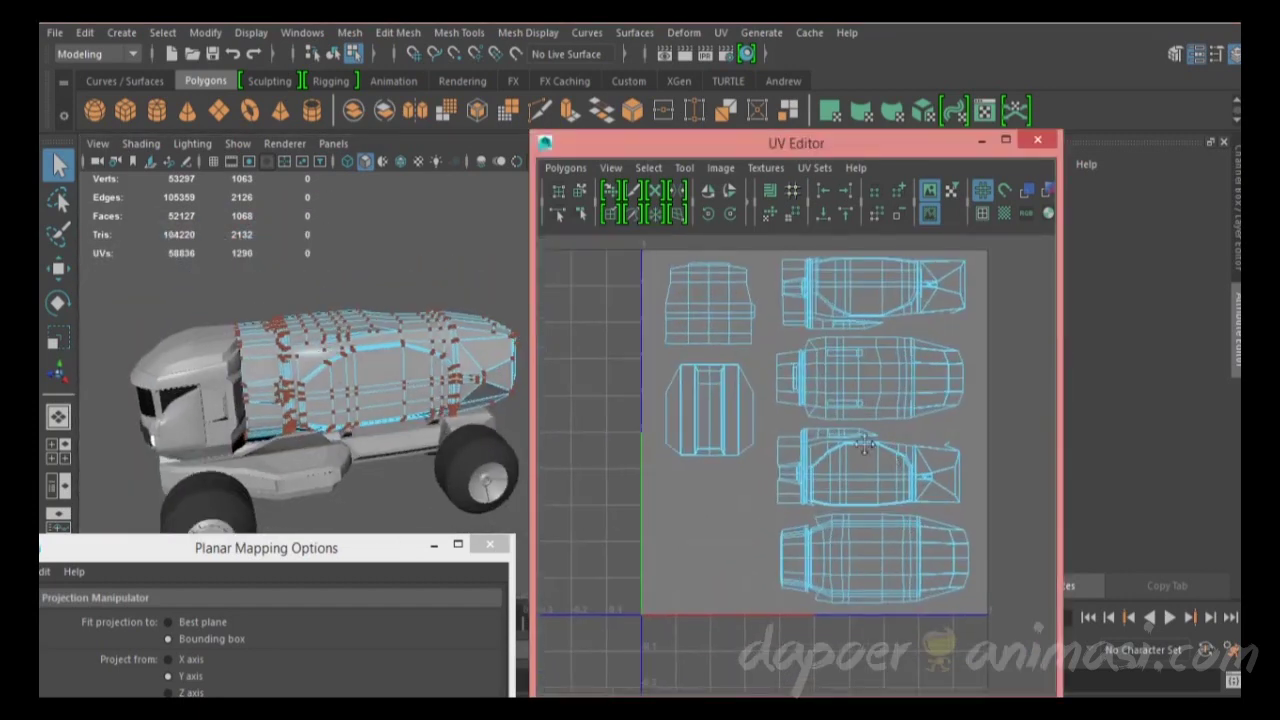
{"action": "left_click_drag", "start_coordinate": [851, 150], "coordinate": [865, 123]}
{"action": "key", "text": "F8"}
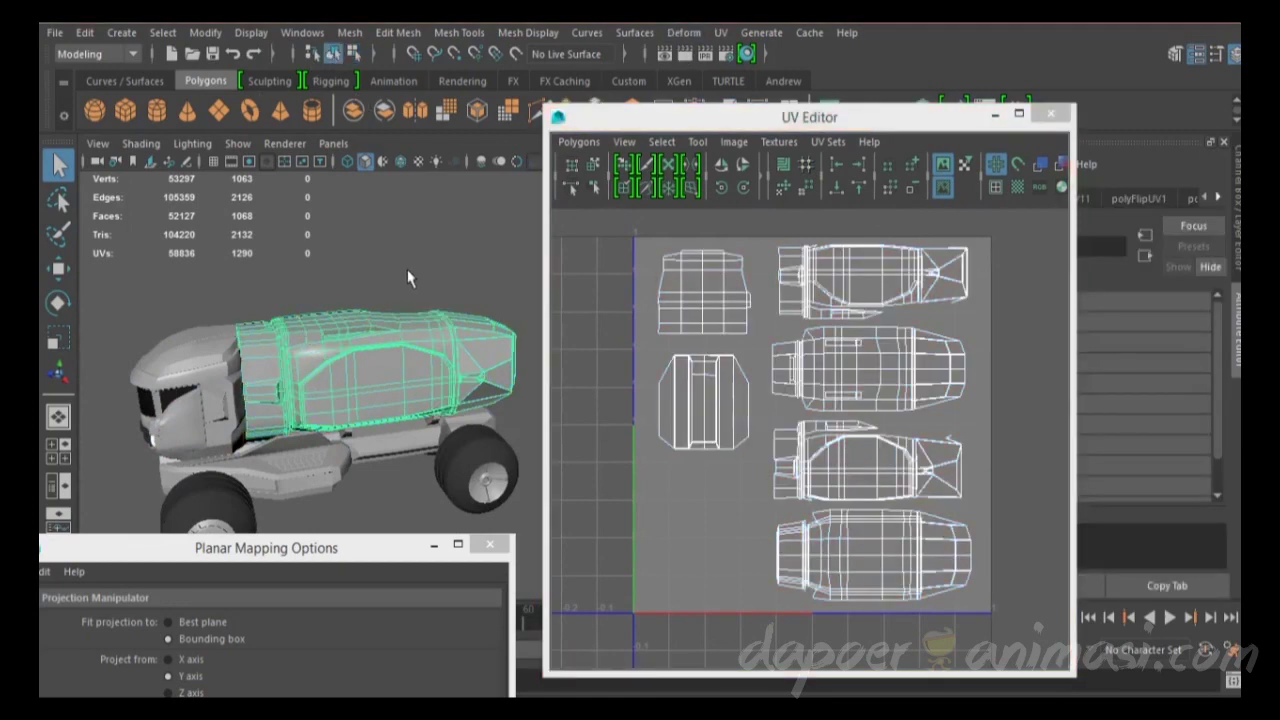
Step: Deselect the rear body and save the scene under a new file name in Maya ASCII format
{"action": "left_click", "coordinate": [416, 277]}
{"action": "left_click", "coordinate": [55, 32]}
{"action": "left_click", "coordinate": [107, 115]}
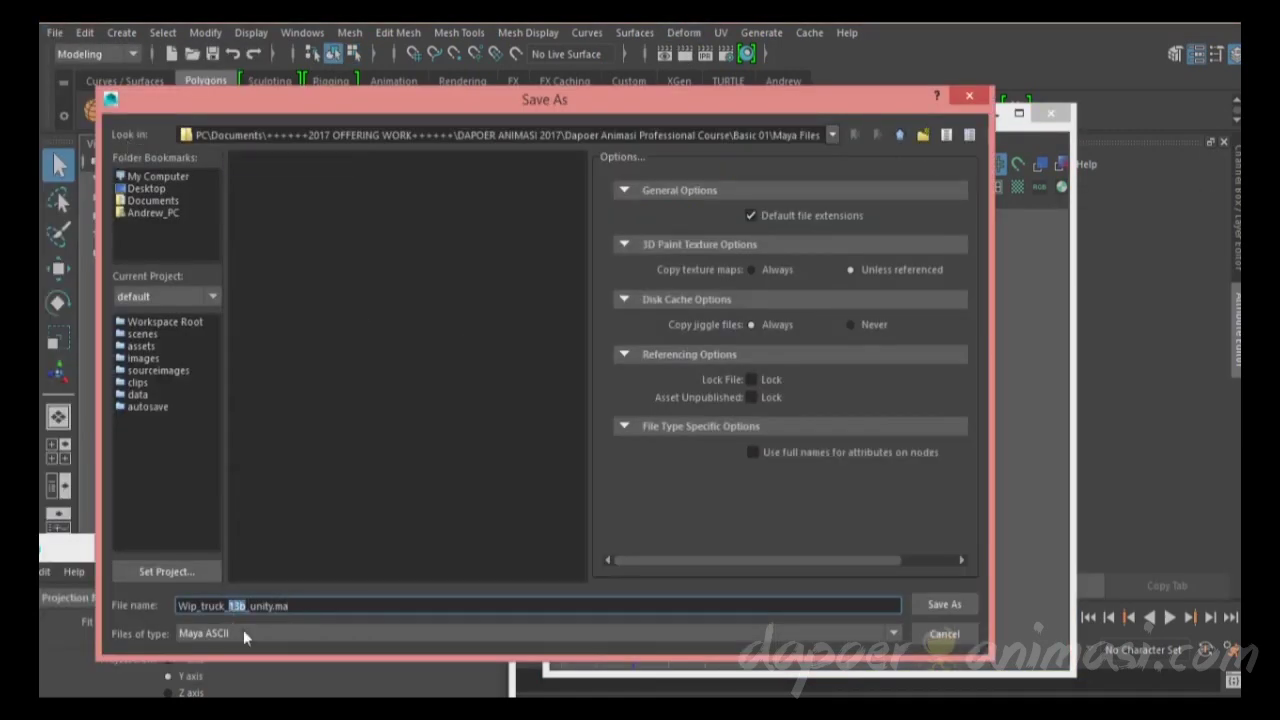
{"action": "type", "text": "01_Record_UV"}
{"action": "key", "text": "BackSpace"}
{"action": "key", "text": "BackSpace"}
{"action": "key", "text": "BackSpace"}
{"action": "key", "text": "BackSpace"}
{"action": "key", "text": "BackSpace"}
{"action": "key", "text": "BackSpace"}
{"action": "key", "text": "BackSpace"}
{"action": "key", "text": "BackSpace"}
{"action": "key", "text": "BackSpace"}
{"action": "key", "text": "Return"}
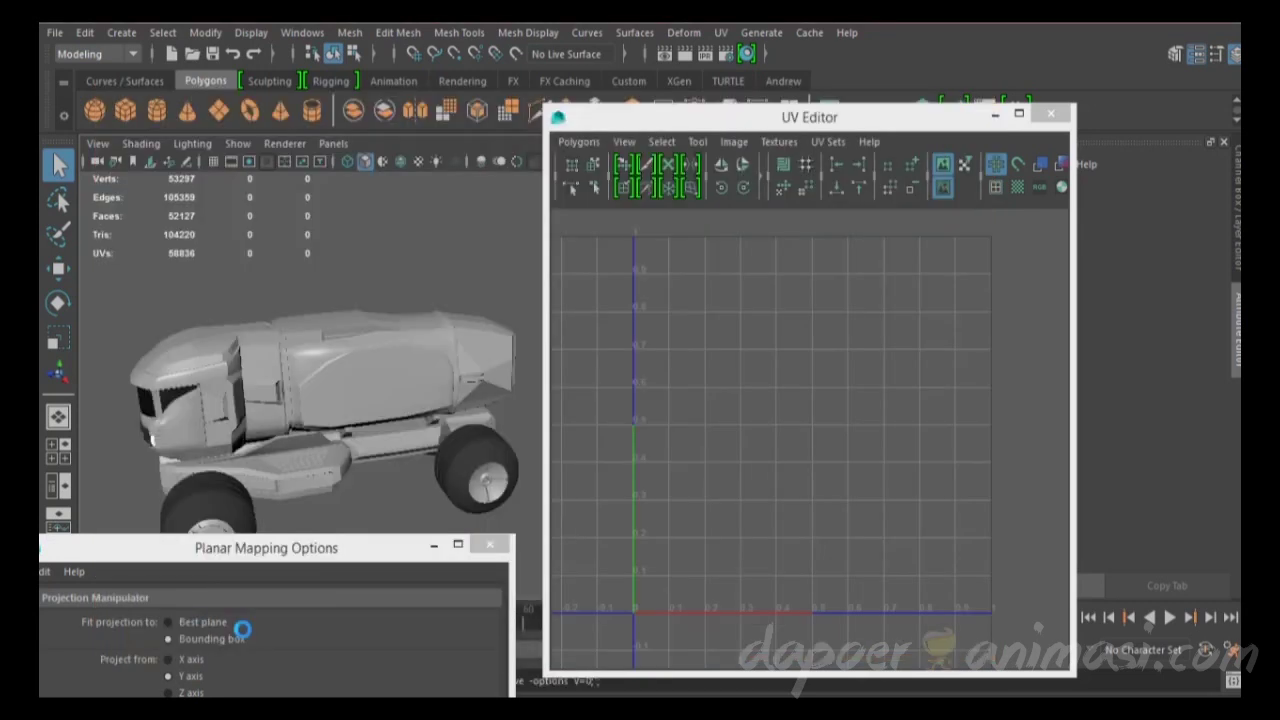
Step: Close the planar mapping options and select both halves of the cab, showing them in the top view
{"action": "left_click", "coordinate": [490, 548]}
{"action": "left_click_drag", "start_coordinate": [330, 400], "coordinate": [395, 350], "text": "alt"}
{"action": "left_click", "coordinate": [337, 354]}
{"action": "left_click", "coordinate": [395, 350]}
{"action": "left_click_drag", "start_coordinate": [293, 308], "coordinate": [369, 320], "text": "alt"}
{"action": "key", "text": "space"}
{"action": "key", "text": "space"}
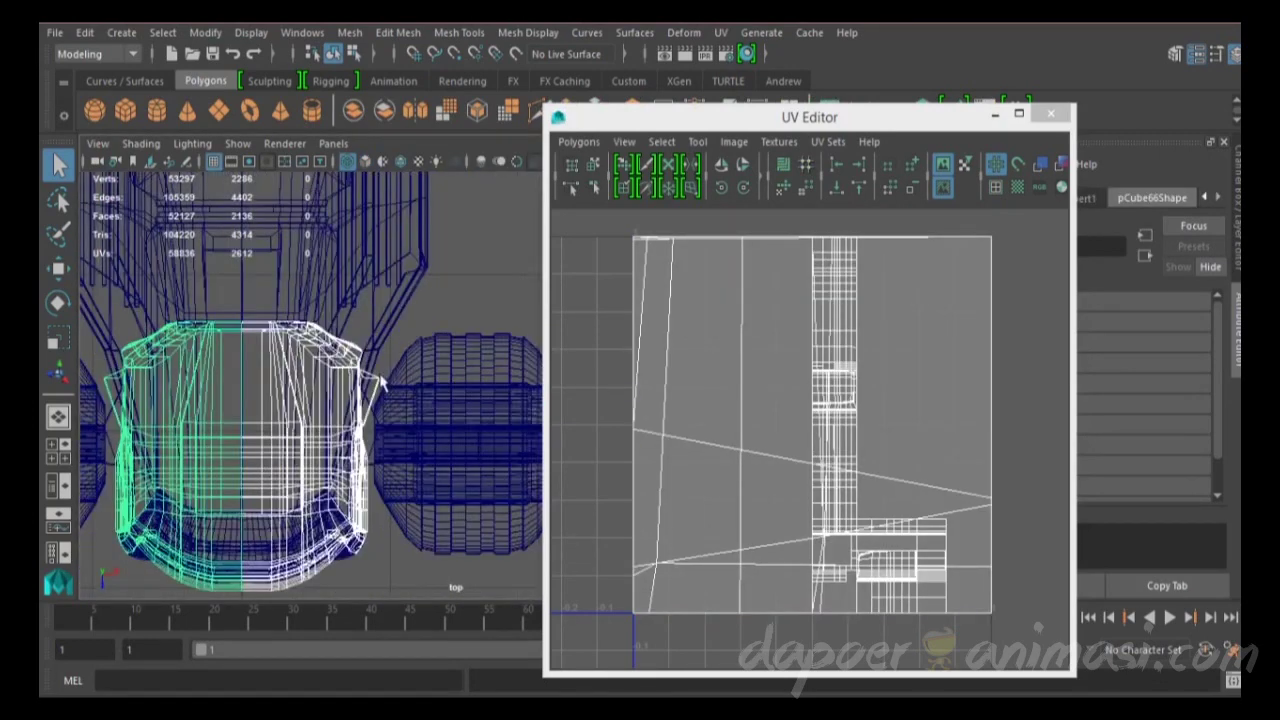
{"action": "left_click", "coordinate": [316, 330], "text": "ctrl"}
{"action": "left_click", "coordinate": [316, 397], "text": "shift"}
Step: Try combining the two cab halves and merging their centre-line vertices with a 0.0020 threshold
{"action": "left_click", "coordinate": [349, 32]}
{"action": "left_click", "coordinate": [385, 80]}
{"action": "right_click_drag", "start_coordinate": [298, 162], "coordinate": [300, 278]}
{"action": "right_click_drag", "start_coordinate": [232, 170], "coordinate": [214, 162]}
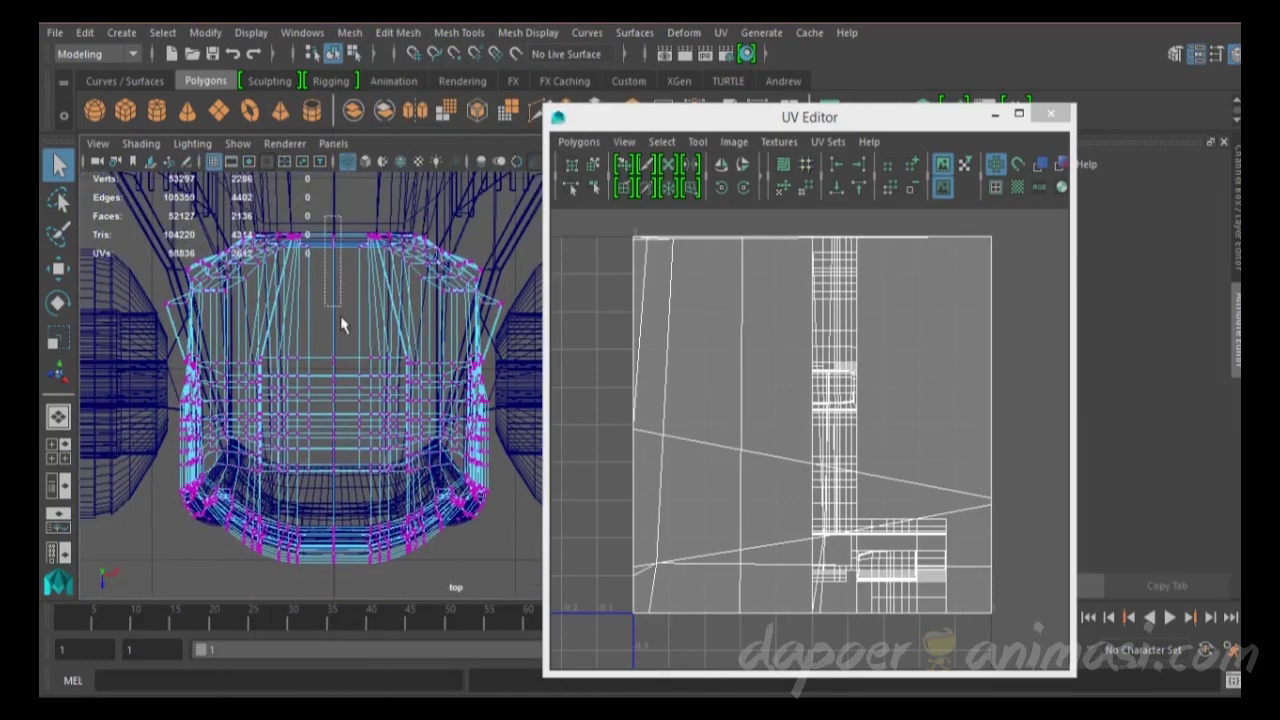
{"action": "double_click", "coordinate": [349, 420]}
{"action": "left_click", "coordinate": [398, 32]}
{"action": "left_click", "coordinate": [609, 211]}
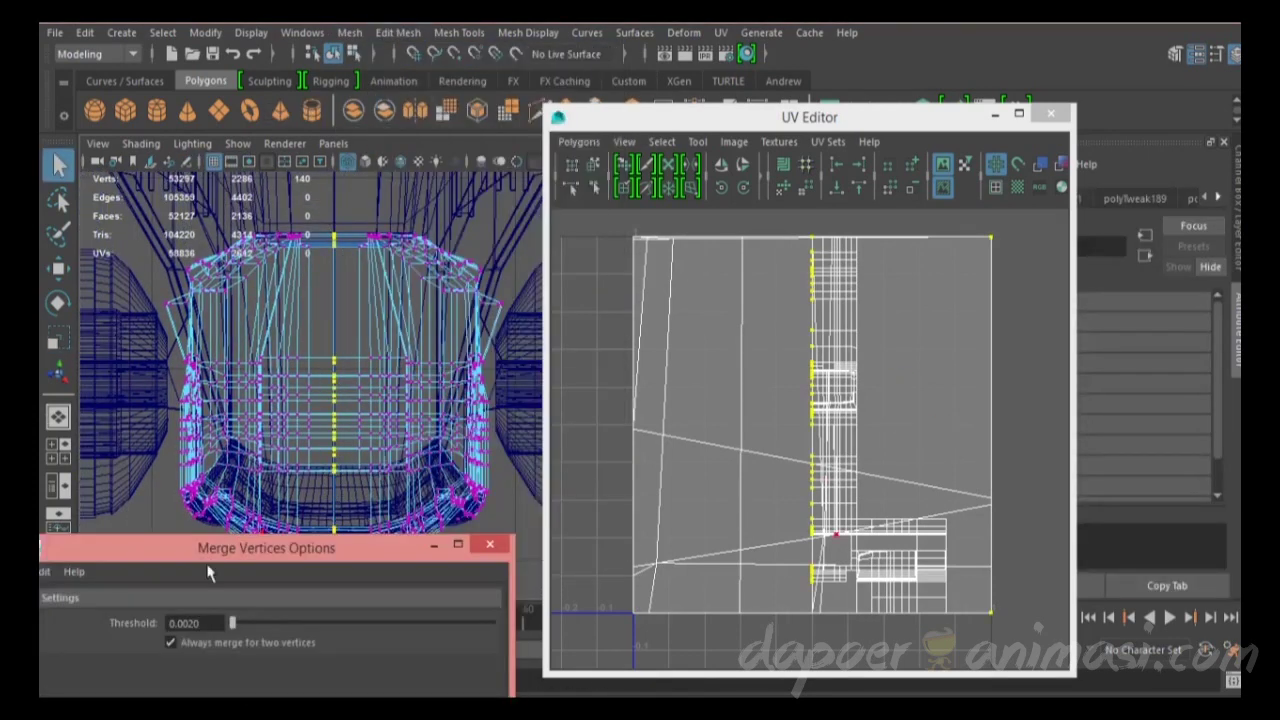
{"action": "key", "text": "space"}
{"action": "key", "text": "space"}
{"action": "left_click", "coordinate": [955, 604]}
Step: Undo the vertex merge and the combining of the cab halves
{"action": "key", "text": "ctrl+z"}
{"action": "key", "text": "ctrl+z"}
{"action": "key", "text": "ctrl+z"}
{"action": "key", "text": "ctrl+z"}
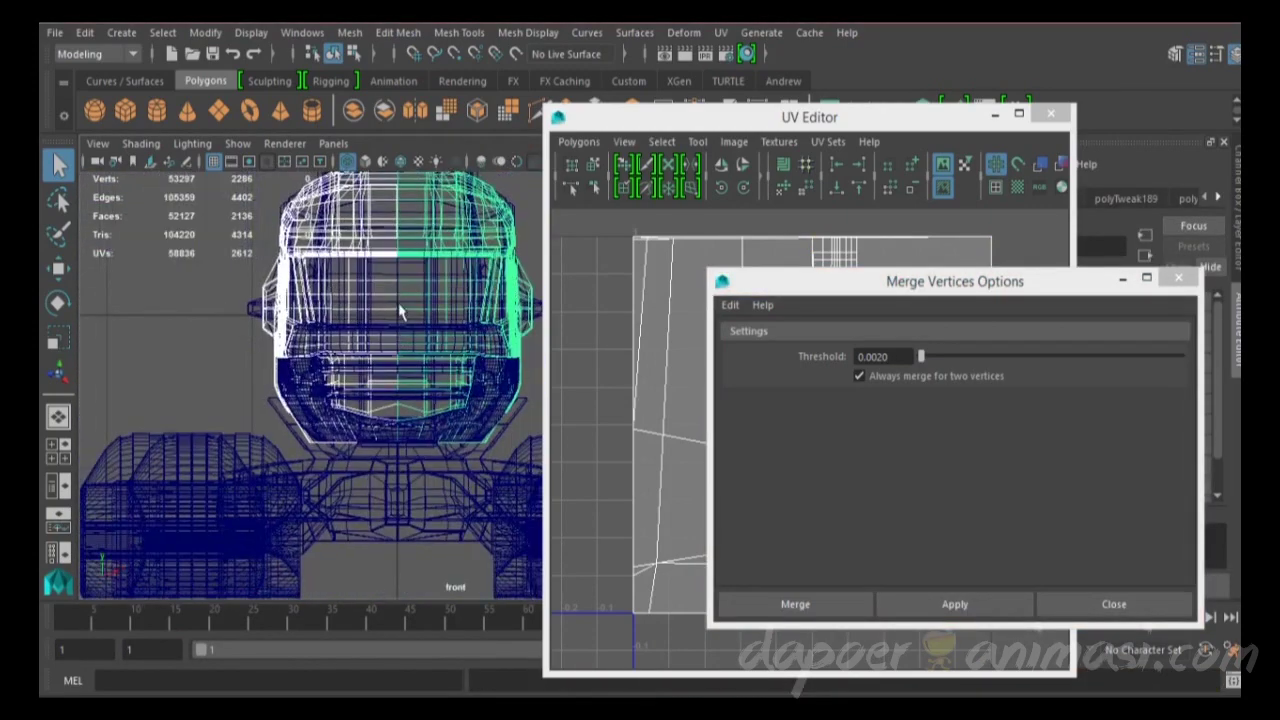
Step: Combine the two cab halves into one mesh and merge the centre-line vertices with a 0.0020 threshold
{"action": "key", "text": "space"}
{"action": "left_click", "coordinate": [302, 32]}
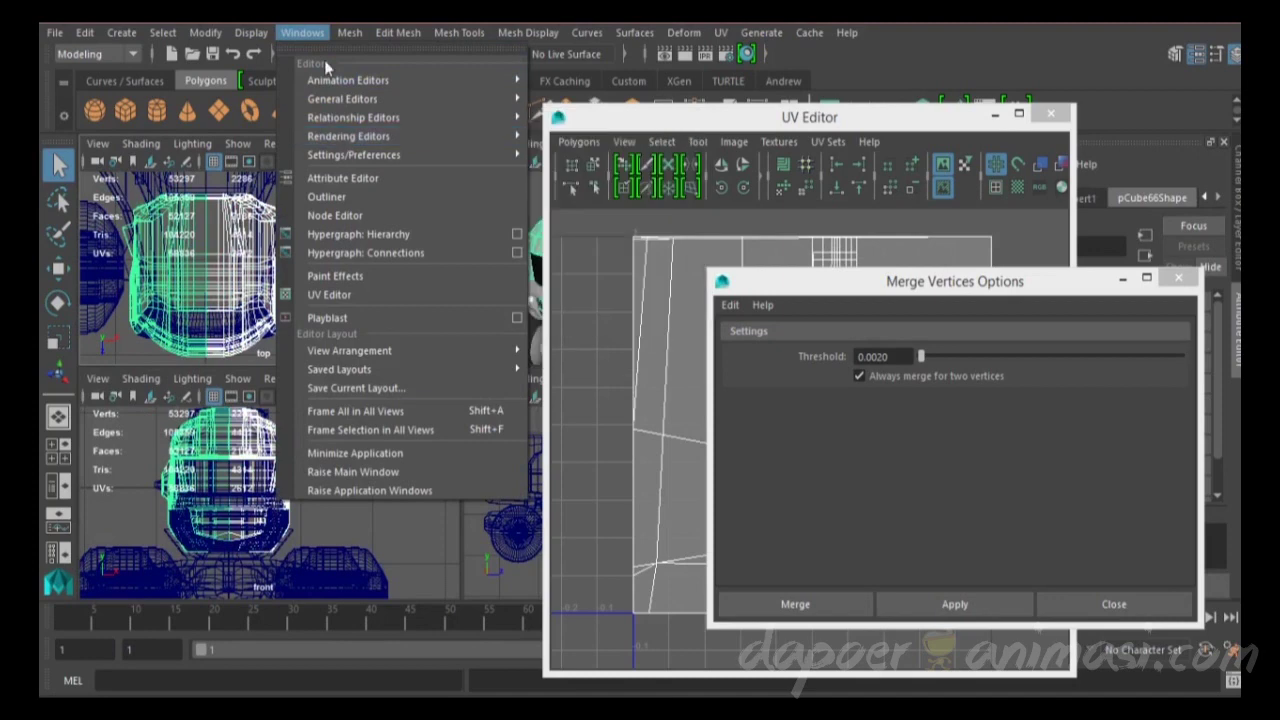
{"action": "left_click", "coordinate": [385, 84]}
{"action": "key", "text": "space"}
{"action": "right_click_drag", "start_coordinate": [397, 329], "coordinate": [360, 190]}
{"action": "left_click", "coordinate": [955, 604]}
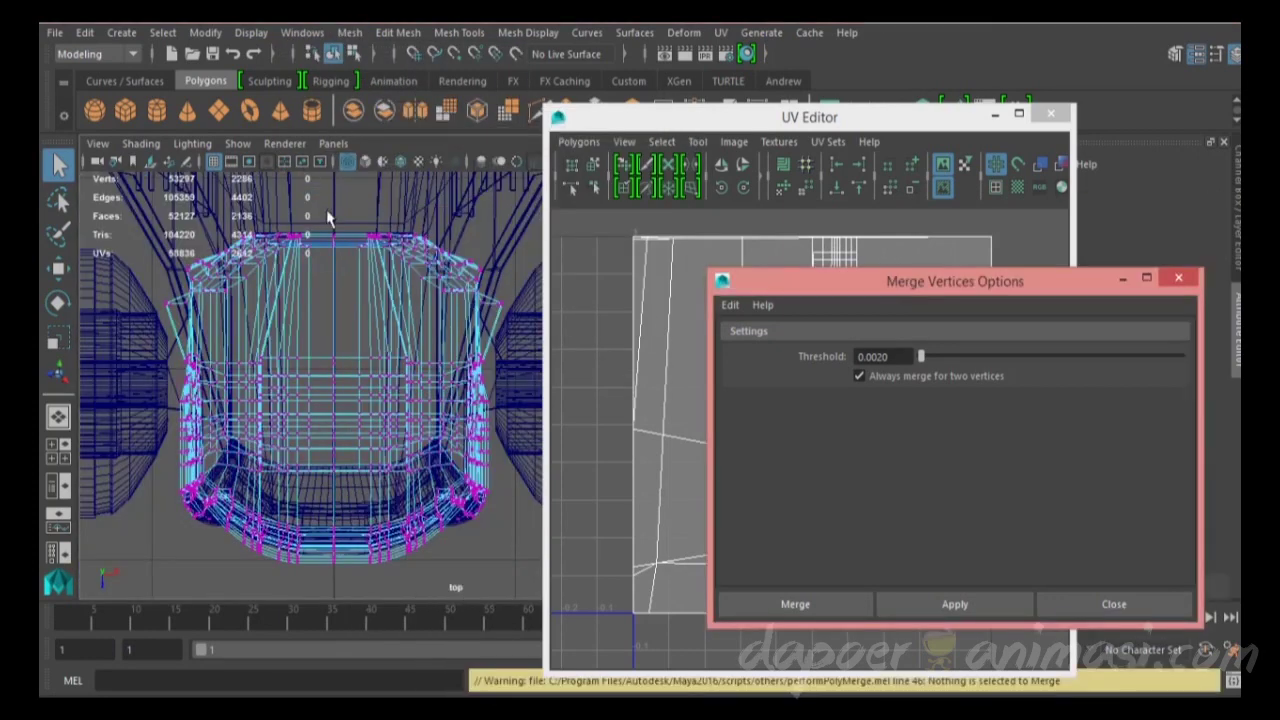
{"action": "left_click", "coordinate": [1080, 604]}
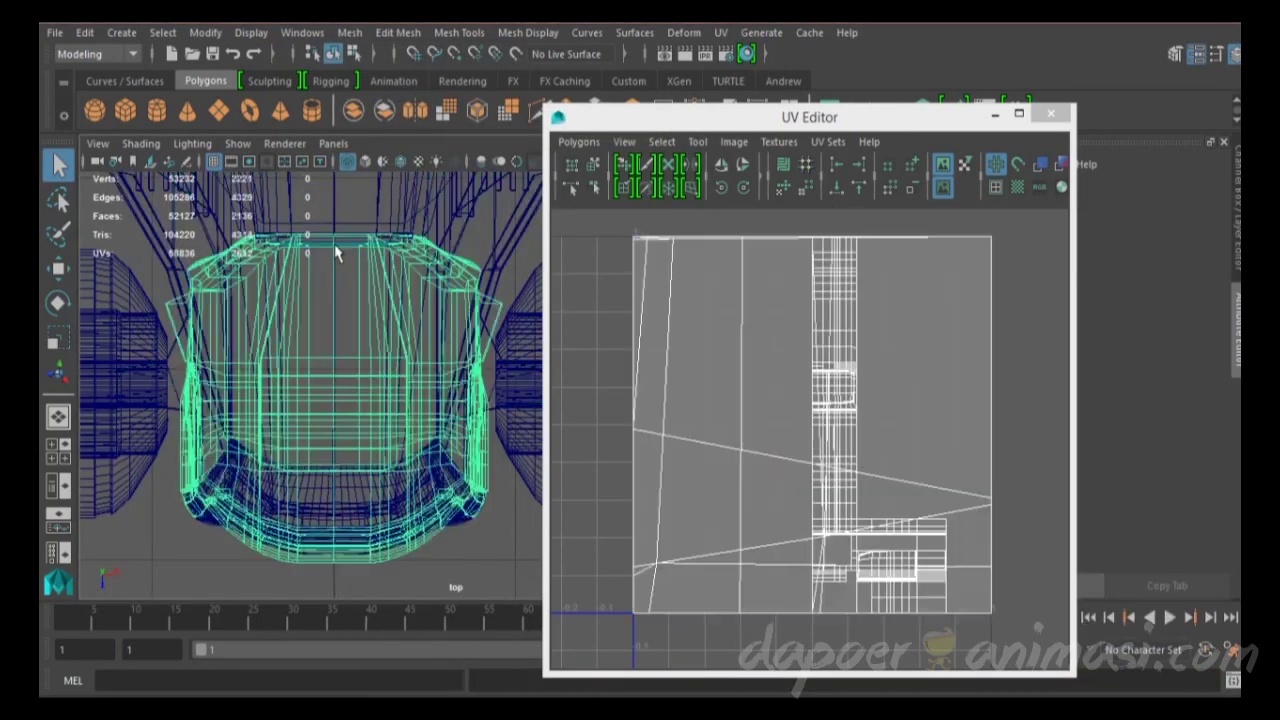
Step: Close the UV Editor and inspect the merged cab mesh from the front in perspective wireframe
{"action": "key", "text": "space"}
{"action": "left_click", "coordinate": [1050, 114]}
{"action": "key", "text": "space"}
{"action": "key", "text": "4"}
{"action": "scroll", "coordinate": [578, 272], "scroll_direction": "up", "scroll_amount": 5}
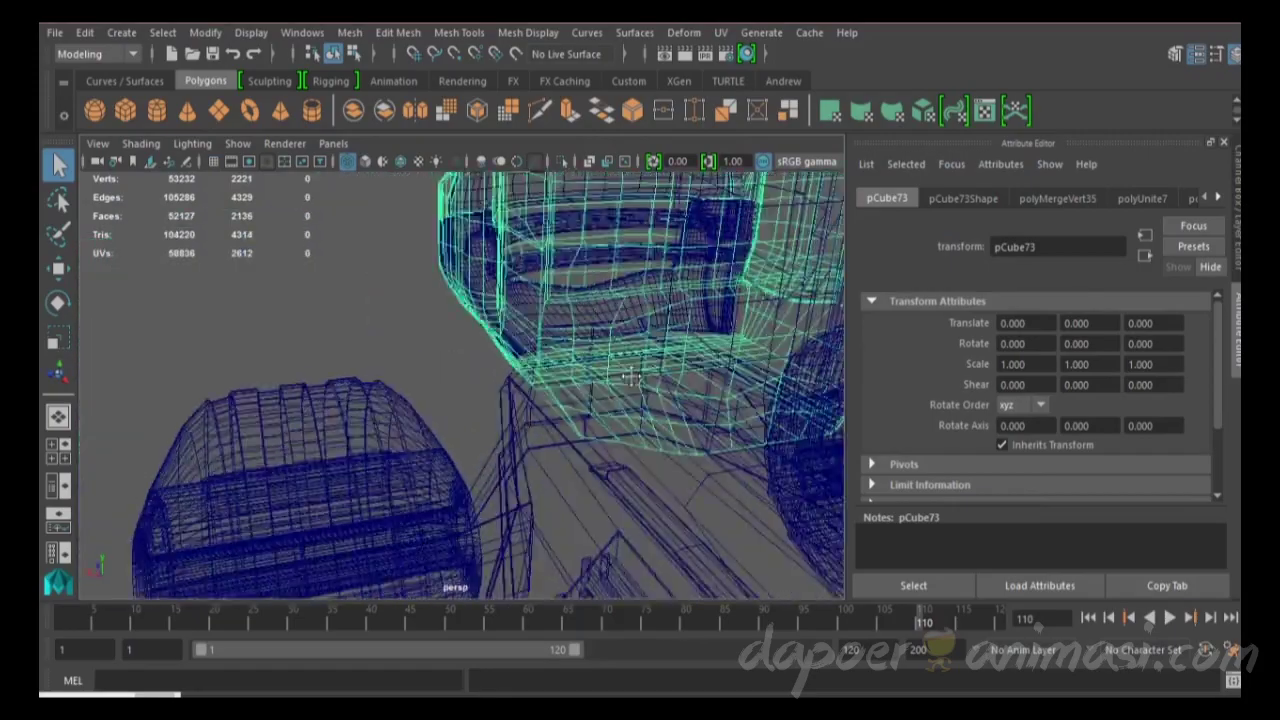
{"action": "left_click_drag", "start_coordinate": [578, 272], "coordinate": [663, 409], "text": "alt"}
{"action": "right_click_drag", "start_coordinate": [455, 162], "coordinate": [406, 196]}
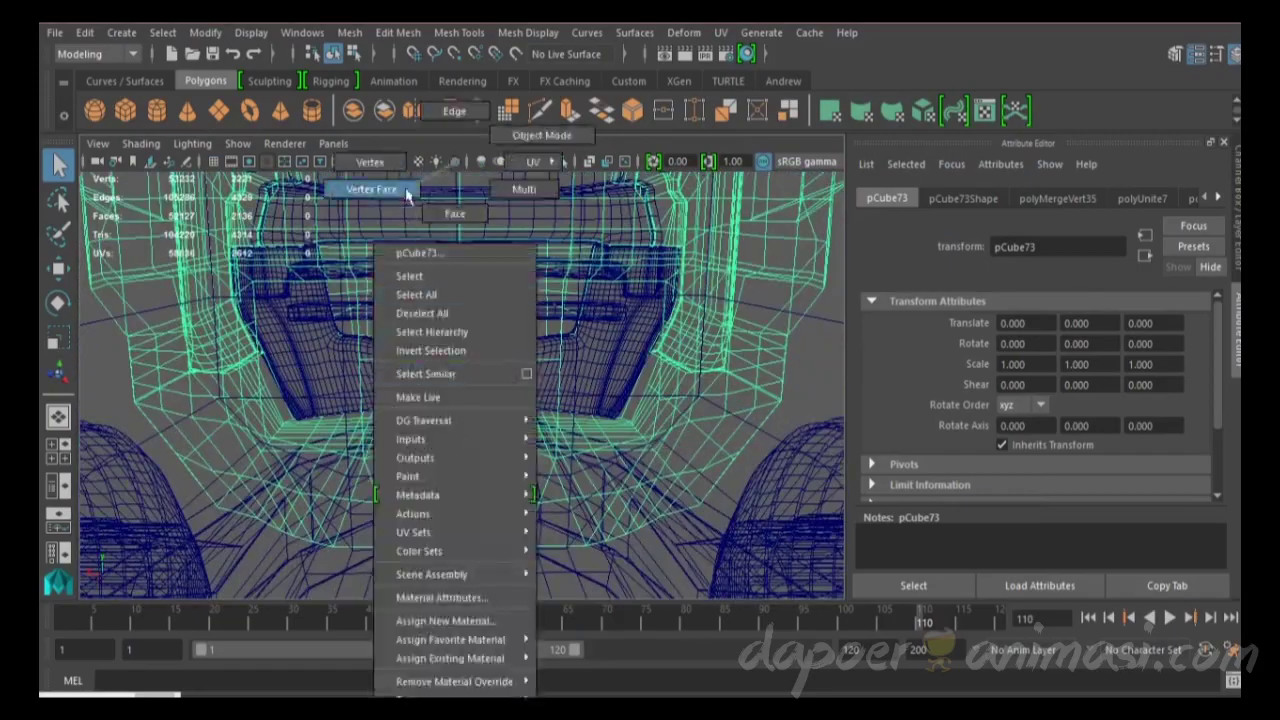
{"action": "left_click_drag", "start_coordinate": [406, 196], "coordinate": [583, 295], "text": "alt"}
{"action": "key", "text": "w"}
{"action": "key", "text": "F8"}
Step: Restore shaded display and examine the combined cab from its front and in the side view
{"action": "key", "text": "space"}
{"action": "key", "text": "space"}
{"action": "key", "text": "5"}
{"action": "key", "text": "space"}
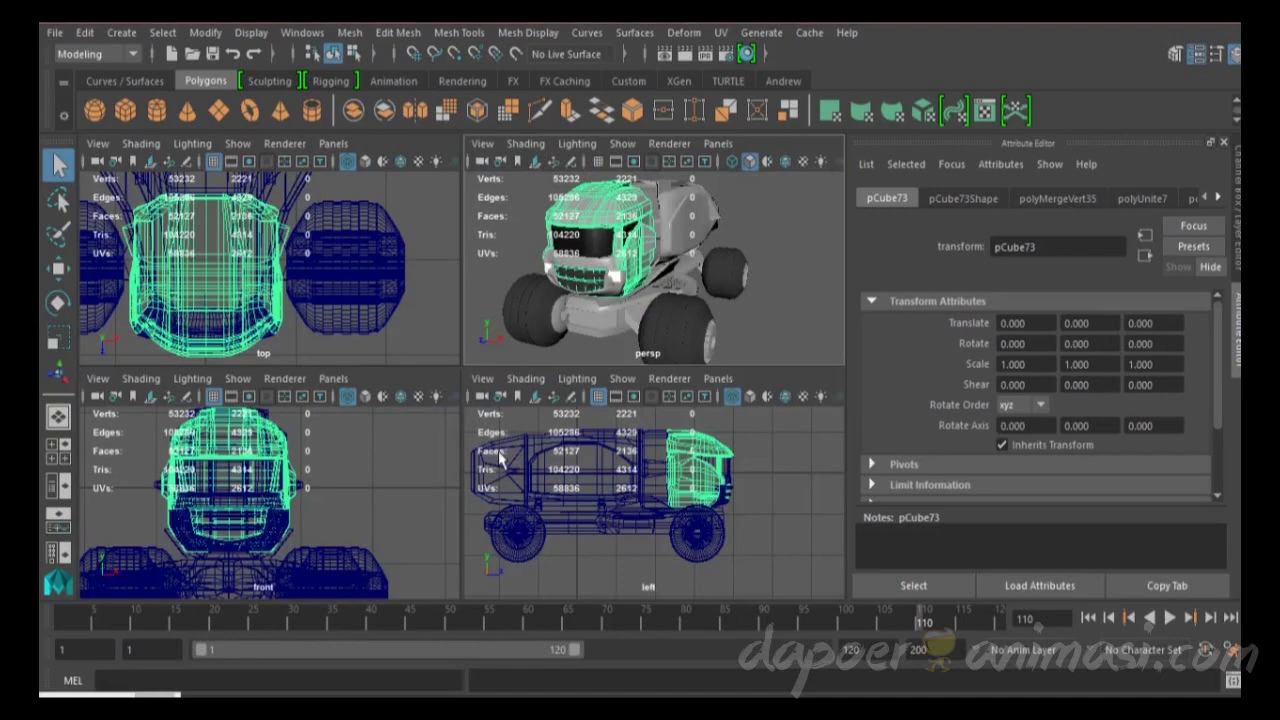
{"action": "key", "text": "space"}
{"action": "key", "text": "space"}
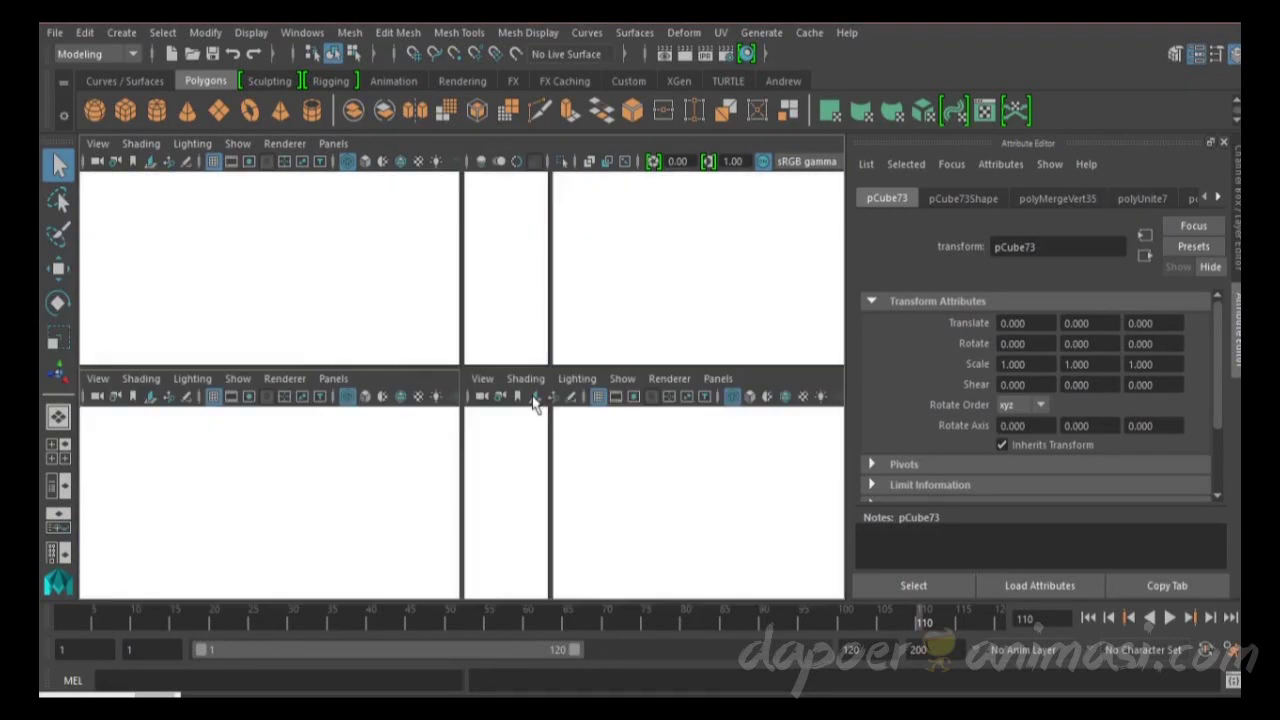
{"action": "key", "text": "space"}
{"action": "left_click_drag", "start_coordinate": [505, 320], "coordinate": [610, 330], "text": "alt"}
{"action": "scroll", "coordinate": [631, 266], "scroll_direction": "up", "scroll_amount": 3}
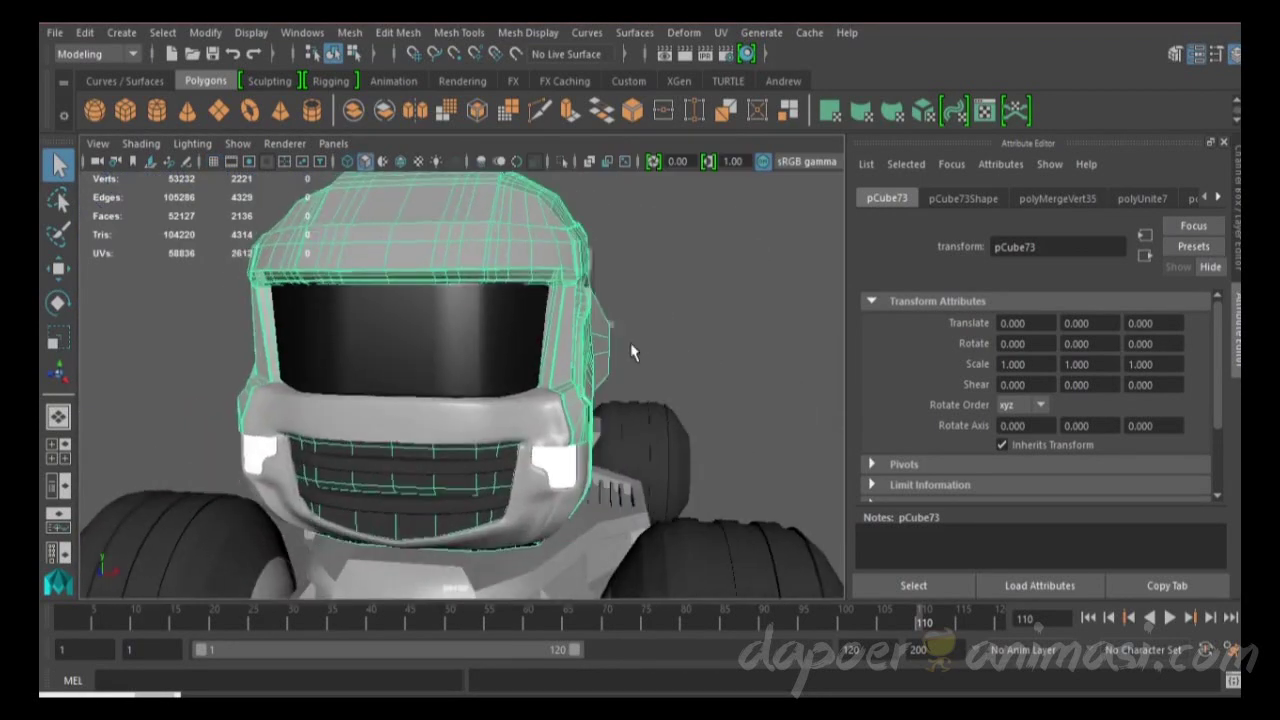
Step: Switch the cab to face selection and select its upper roof faces in the side view
{"action": "key", "text": "space"}
{"action": "key", "text": "space"}
{"action": "key", "text": "Down"}
{"action": "key", "text": "space"}
{"action": "key", "text": "space"}
{"action": "key", "text": "space"}
{"action": "key", "text": "space"}
{"action": "scroll", "coordinate": [497, 473], "scroll_direction": "up", "scroll_amount": 3}
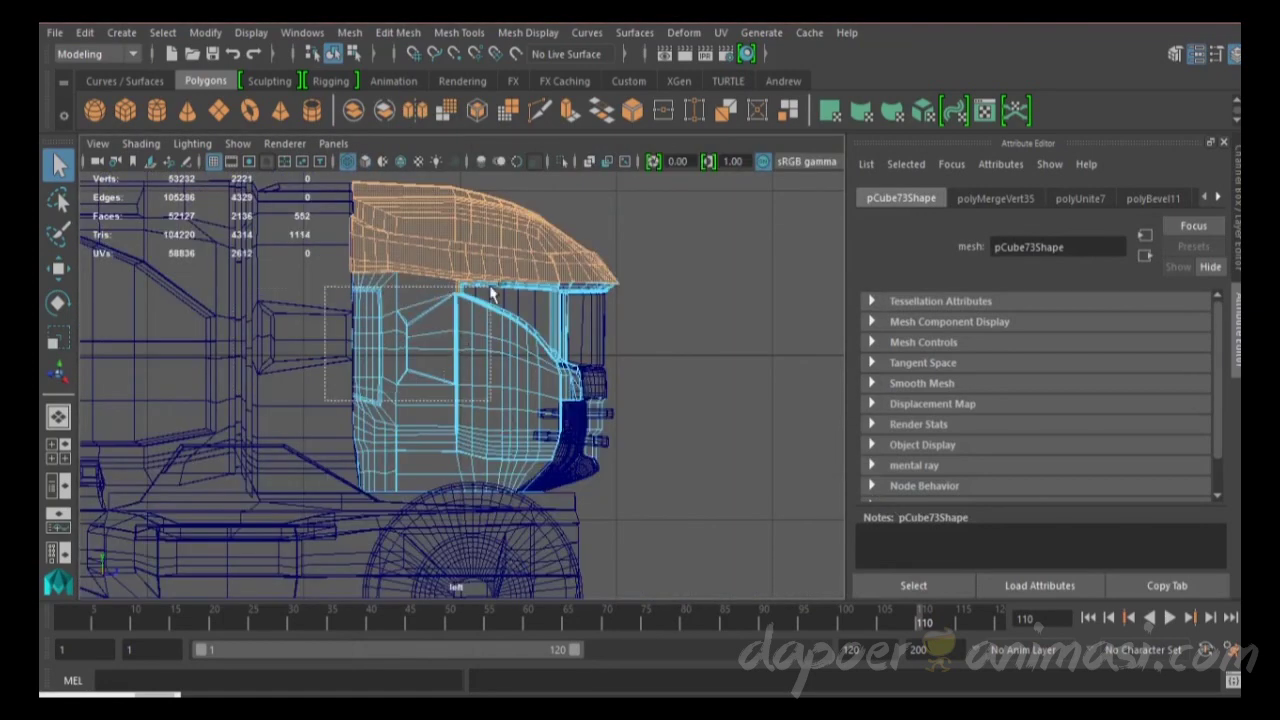
{"action": "key", "text": "space"}
{"action": "key", "text": "space"}
{"action": "left_click_drag", "start_coordinate": [510, 363], "coordinate": [549, 361], "text": "alt"}
Step: Remove the roof's lower side band and front visor faces from the selection, leaving only the upward-facing roof faces
{"action": "key", "text": "space"}
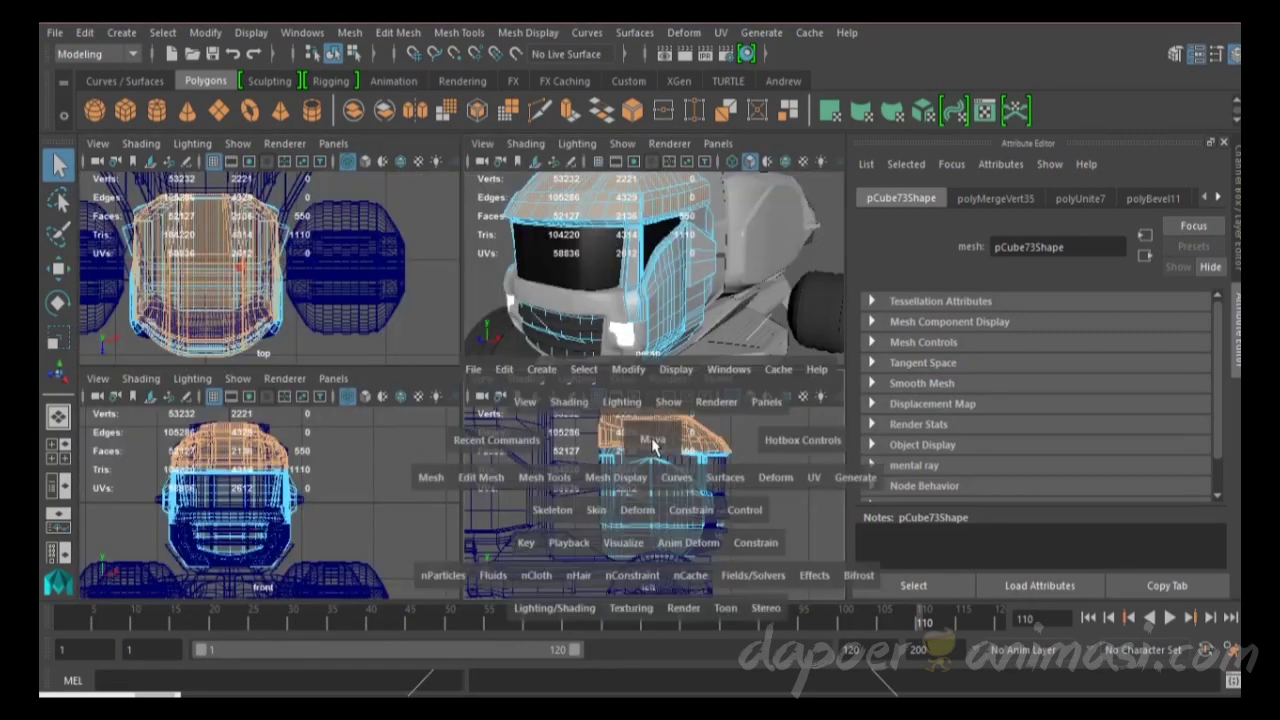
{"action": "key", "text": "space"}
{"action": "key", "text": "space"}
{"action": "key", "text": "space"}
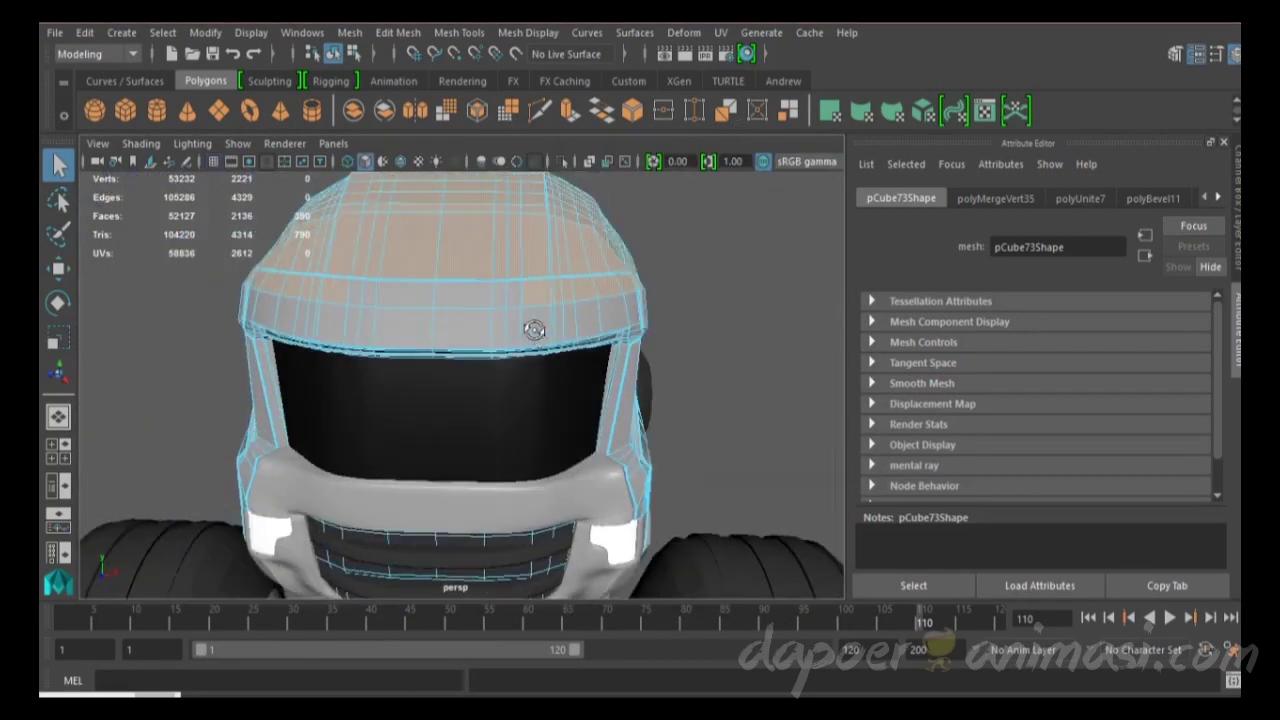
{"action": "left_click_drag", "start_coordinate": [510, 293], "coordinate": [688, 292], "text": "alt"}
{"action": "key", "text": "space"}
{"action": "key", "text": "space"}
{"action": "scroll", "coordinate": [315, 300], "scroll_direction": "up", "scroll_amount": 2}
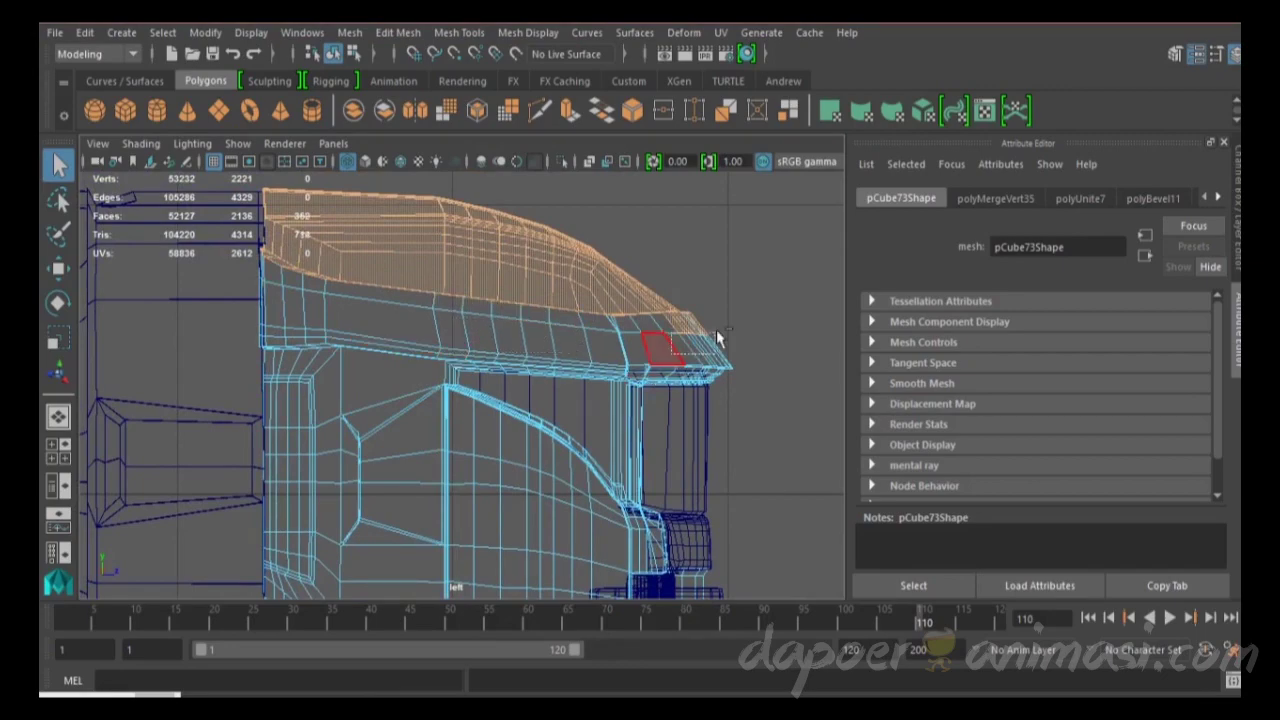
{"action": "key", "text": "space"}
{"action": "key", "text": "space"}
Step: Reopen the UV Editor, planar map the roof faces along the Y axis and move their shell outside the main tile
{"action": "left_click_drag", "start_coordinate": [300, 331], "coordinate": [400, 318], "text": "alt"}
{"action": "left_click", "coordinate": [720, 32]}
{"action": "left_click", "coordinate": [790, 48]}
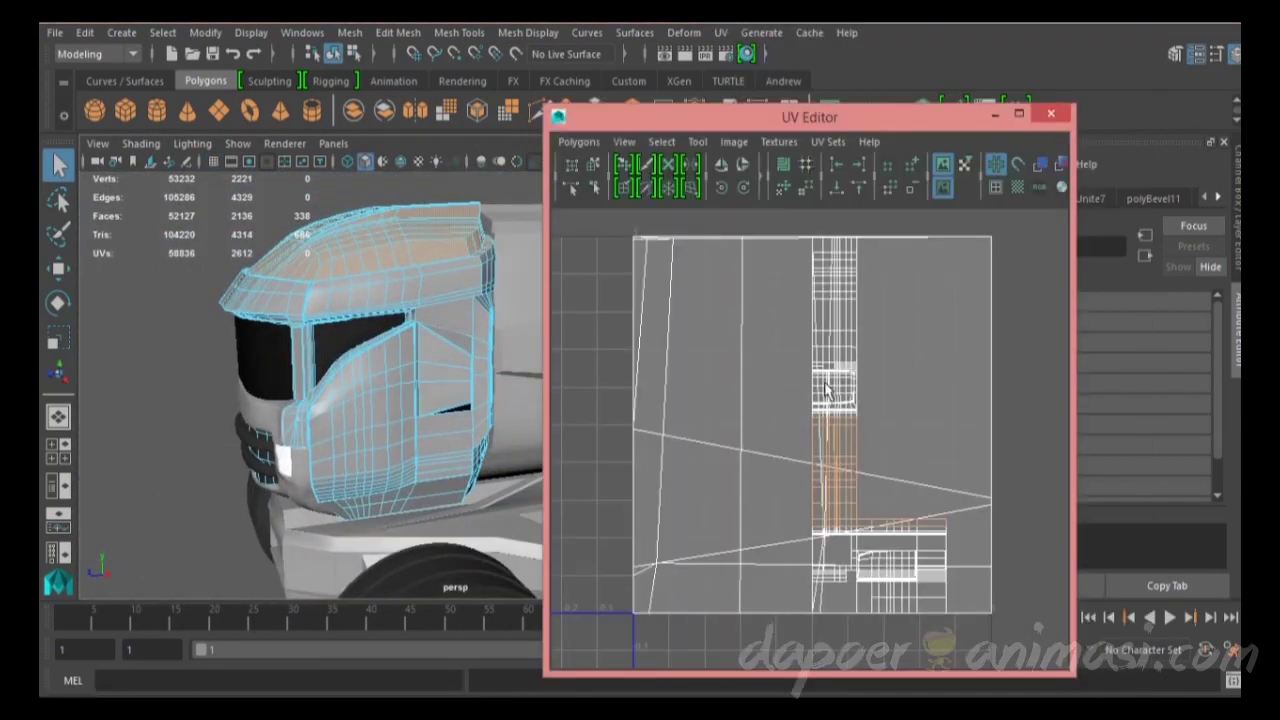
{"action": "left_click", "coordinate": [720, 32]}
{"action": "left_click", "coordinate": [930, 196]}
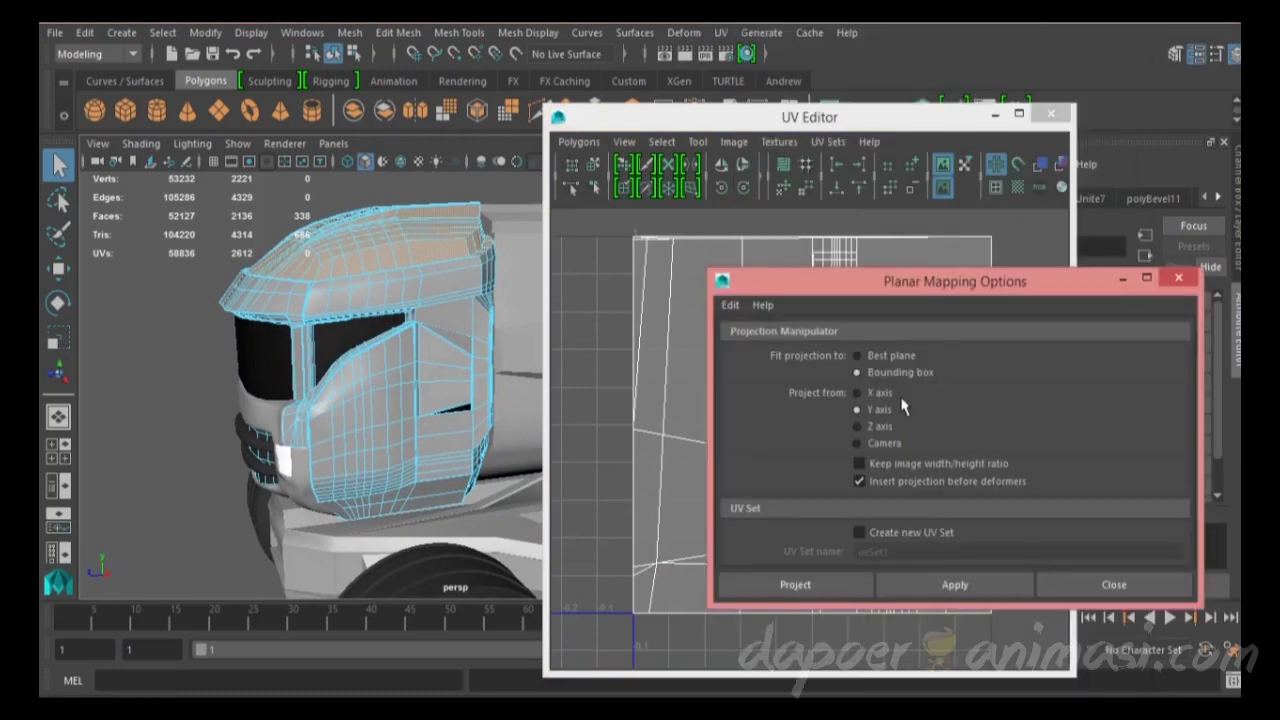
{"action": "left_click", "coordinate": [757, 663]}
{"action": "scroll", "coordinate": [735, 435], "scroll_direction": "down", "scroll_amount": 3}
{"action": "left_click_drag", "start_coordinate": [734, 436], "coordinate": [940, 333]}
Step: Move the UV Editor aside and select the cab's front visor faces above the windshield
{"action": "left_click_drag", "start_coordinate": [430, 320], "coordinate": [370, 330], "text": "alt"}
{"action": "key", "text": "space"}
{"action": "left_click_drag", "start_coordinate": [740, 117], "coordinate": [832, 122]}
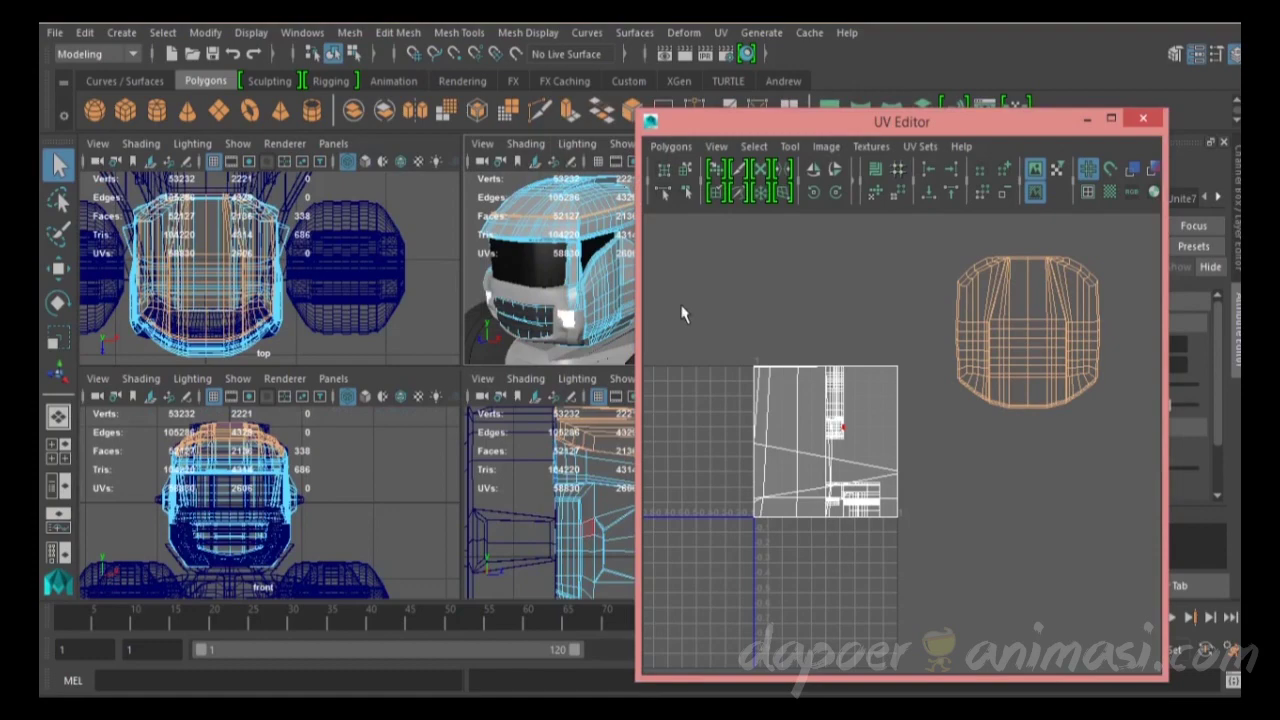
{"action": "key", "text": "space"}
{"action": "mouse_move", "coordinate": [430, 320]}
{"action": "left_mouse_down", "text": "alt"}
{"action": "mouse_move", "coordinate": [386, 323]}
{"action": "mouse_move", "coordinate": [450, 333]}
{"action": "mouse_move", "coordinate": [488, 318]}
{"action": "left_mouse_up", "text": "alt"}
{"action": "mouse_move", "coordinate": [518, 296]}
{"action": "left_mouse_down"}
{"action": "mouse_move", "coordinate": [373, 366]}
{"action": "mouse_move", "coordinate": [374, 386]}
{"action": "left_mouse_up"}
{"action": "key", "text": "space"}
{"action": "key", "text": "space"}
{"action": "mouse_move", "coordinate": [380, 321]}
{"action": "left_mouse_down", "text": "alt"}
{"action": "mouse_move", "coordinate": [360, 321]}
{"action": "mouse_move", "coordinate": [500, 317]}
{"action": "mouse_move", "coordinate": [210, 322]}
{"action": "mouse_move", "coordinate": [437, 371]}
{"action": "mouse_move", "coordinate": [500, 440]}
{"action": "left_mouse_up", "text": "alt"}
{"action": "key", "text": "space"}
{"action": "key", "text": "space"}
{"action": "left_click_drag", "start_coordinate": [488, 333], "coordinate": [322, 410]}
{"action": "key", "text": "space"}
{"action": "left_click_drag", "start_coordinate": [508, 440], "coordinate": [598, 235]}
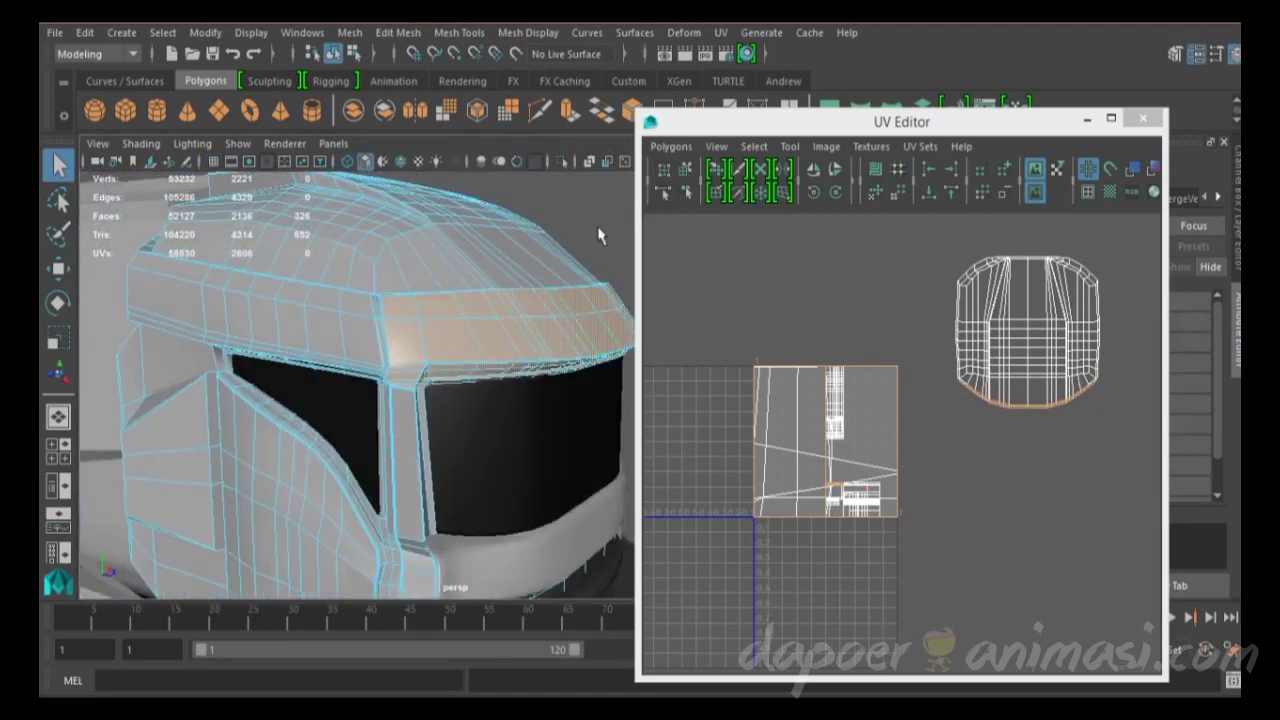
Step: Reposition the UV Editor, planar map the visor faces and place their shell beneath the roof shell
{"action": "left_click_drag", "start_coordinate": [717, 115], "coordinate": [733, 195]}
{"action": "left_click_drag", "start_coordinate": [820, 205], "coordinate": [811, 186]}
{"action": "left_click", "coordinate": [720, 32]}
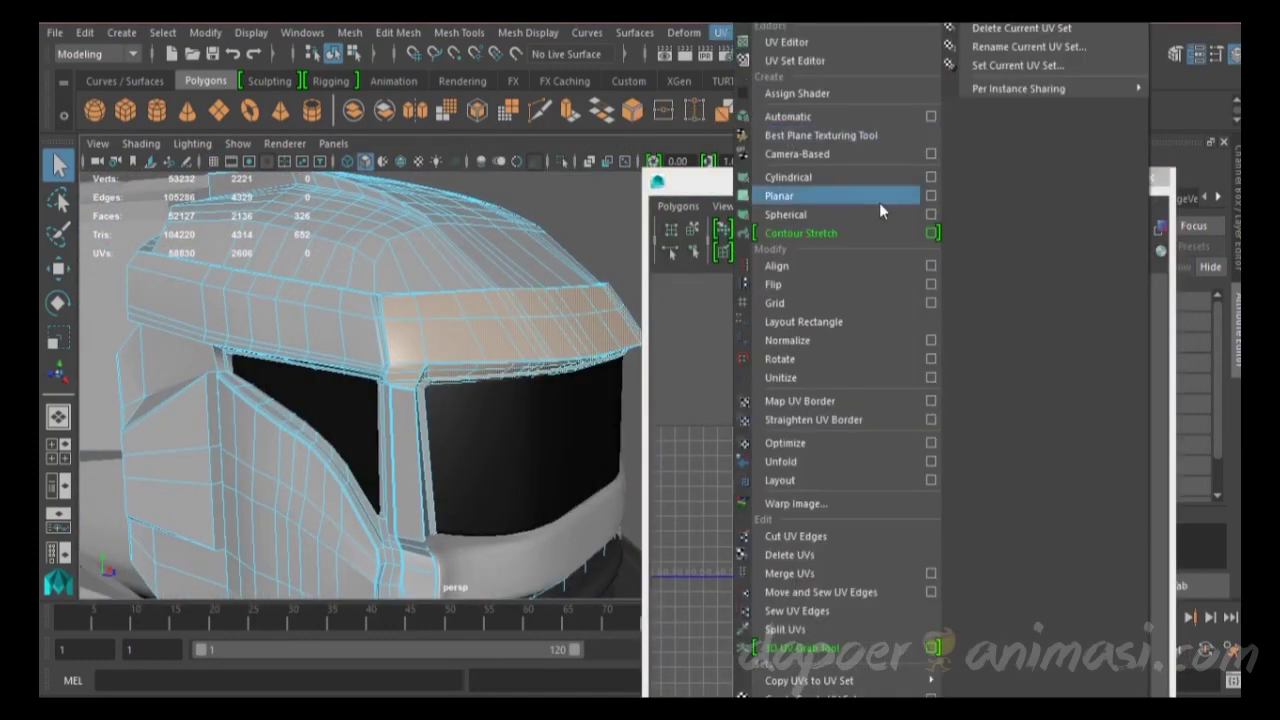
{"action": "left_click", "coordinate": [928, 194]}
{"action": "left_click", "coordinate": [955, 585]}
{"action": "left_click", "coordinate": [1113, 584]}
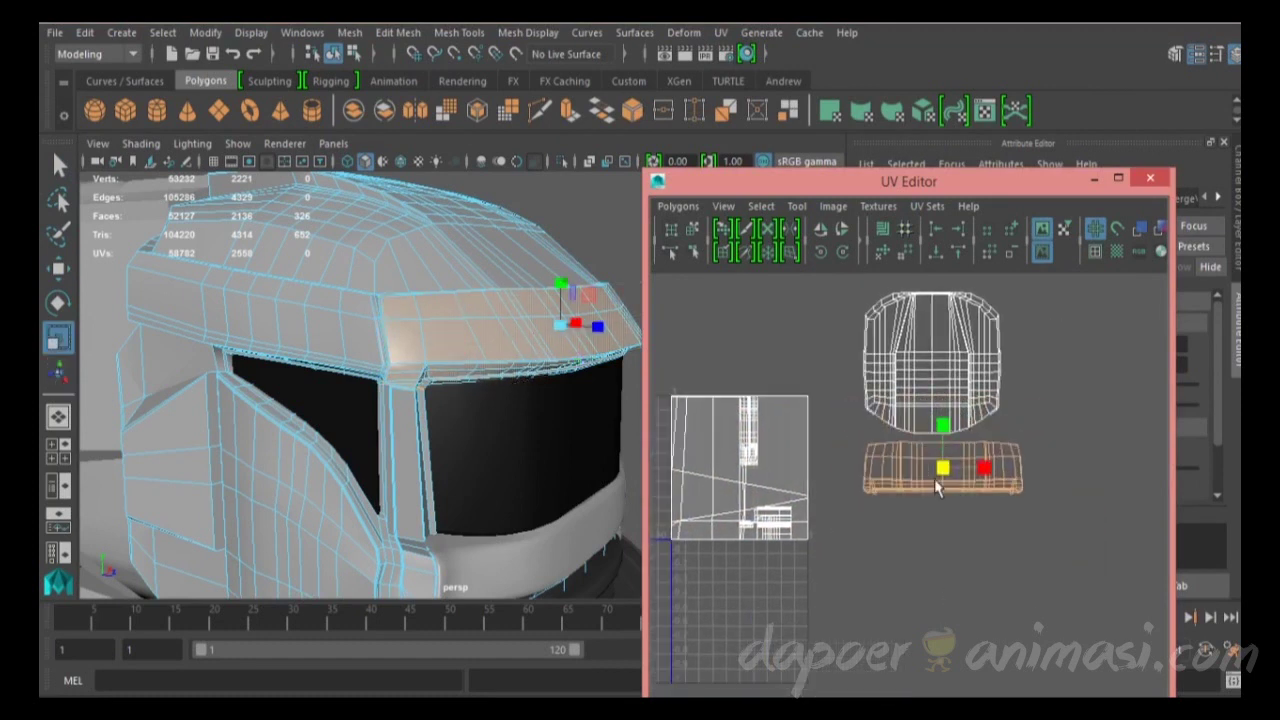
Step: Match the visor shell's width to the roof shell and move both shells higher outside the main tile
{"action": "left_click_drag", "start_coordinate": [815, 330], "coordinate": [987, 613]}
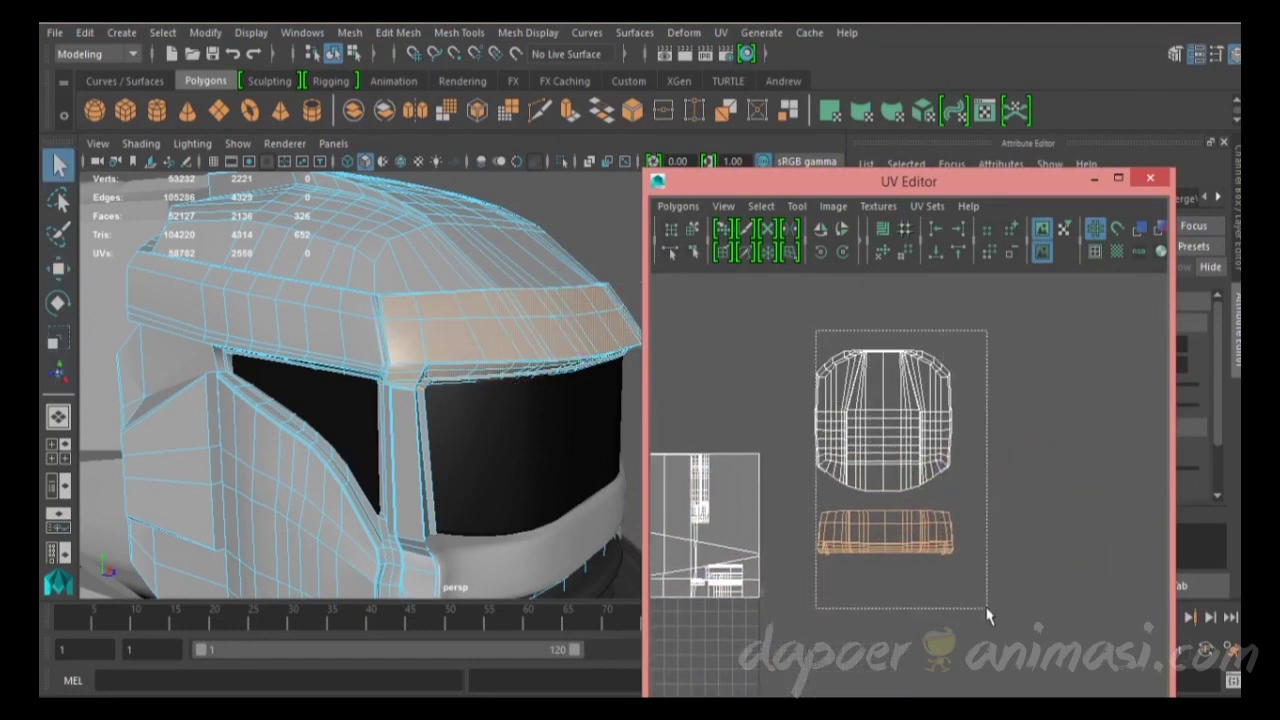
{"action": "left_click_drag", "start_coordinate": [800, 320], "coordinate": [994, 586]}
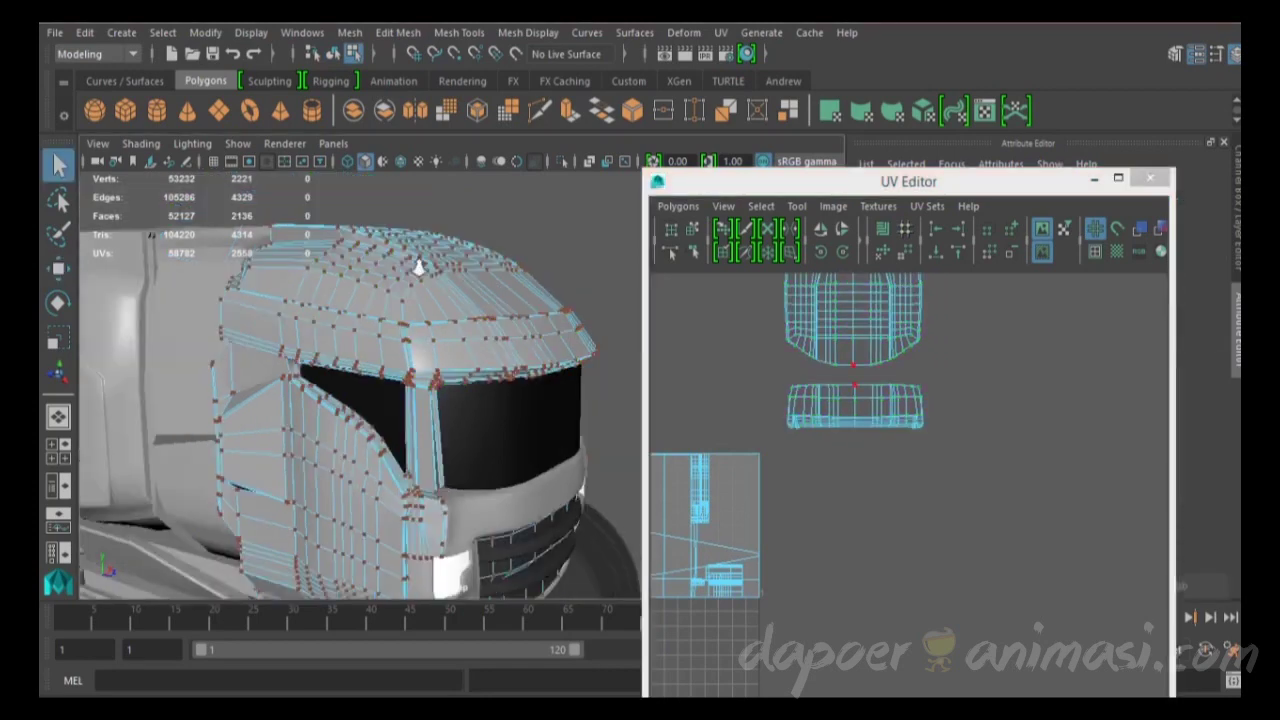
{"action": "right_click_drag", "start_coordinate": [884, 467], "coordinate": [886, 505]}
Step: Return the cab to face selection and select the faces of one side below the roof in the front view
{"action": "left_click_drag", "start_coordinate": [420, 400], "coordinate": [389, 392], "text": "alt"}
{"action": "right_click_drag", "start_coordinate": [355, 162], "coordinate": [266, 378]}
{"action": "key", "text": "space"}
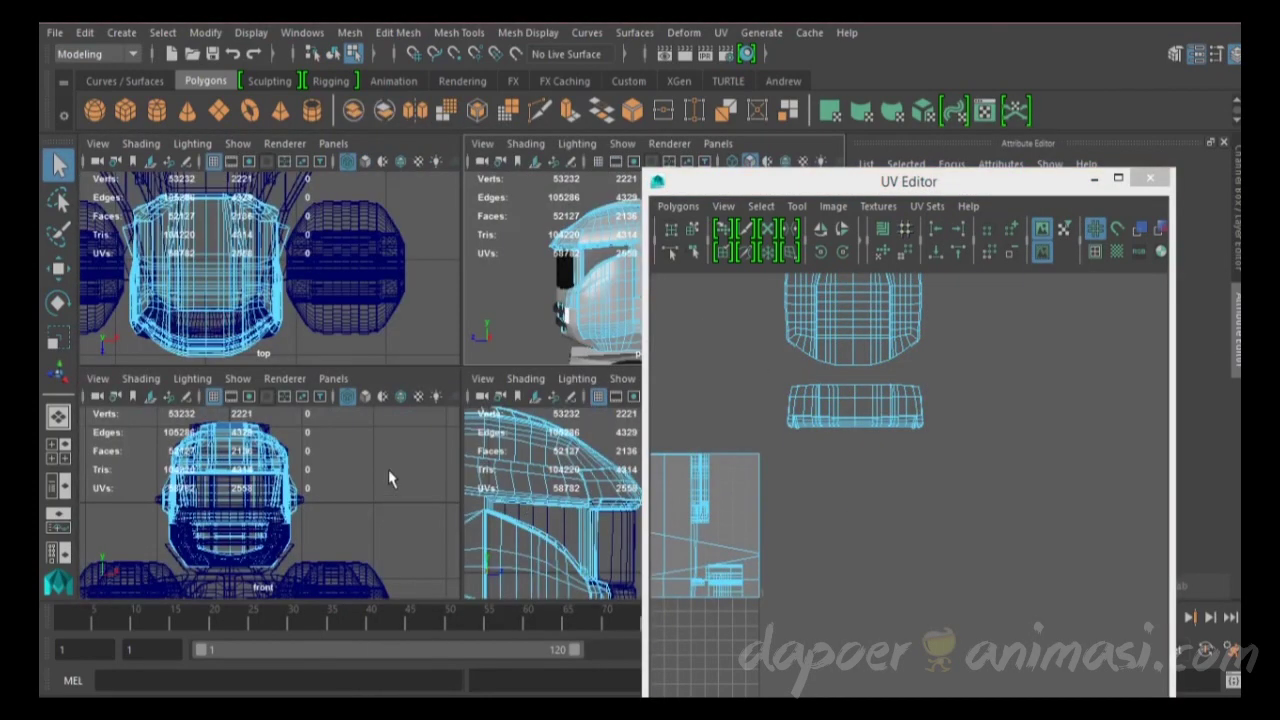
{"action": "key", "text": "space"}
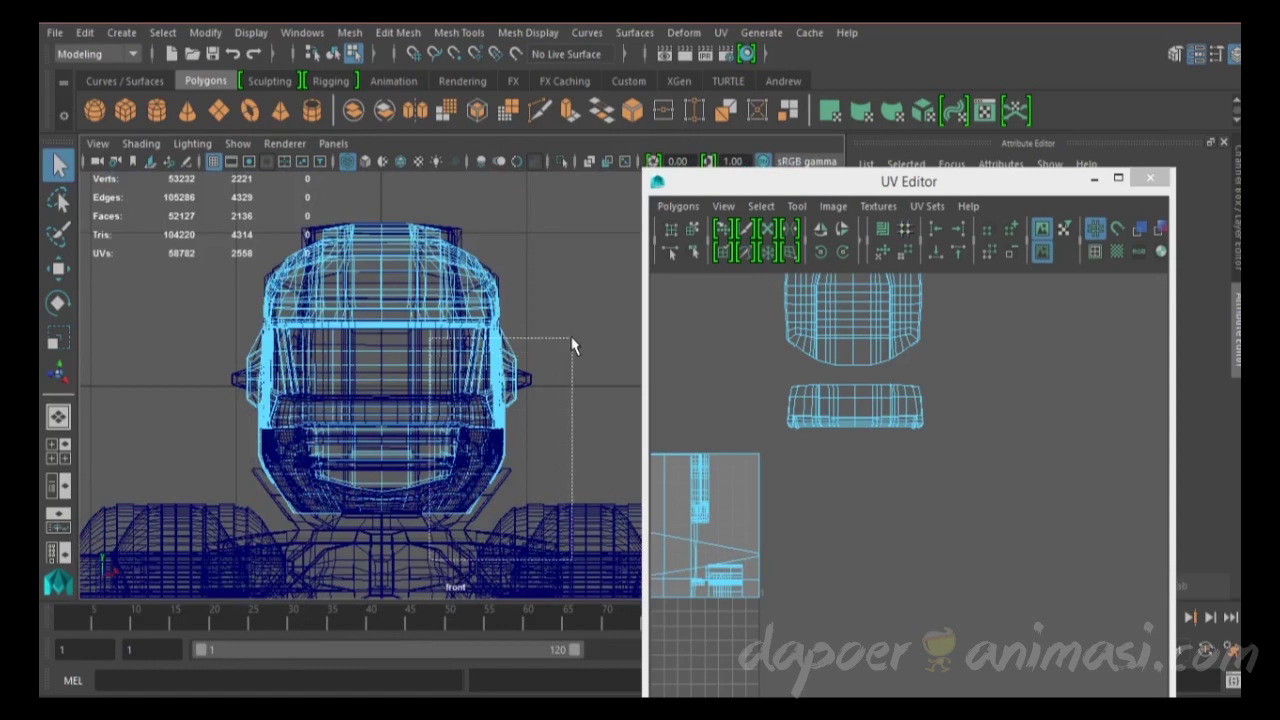
{"action": "left_click_drag", "start_coordinate": [572, 346], "coordinate": [572, 346]}
{"action": "key", "text": "space"}
{"action": "key", "text": "space"}
{"action": "key", "text": "space"}
{"action": "key", "text": "space"}
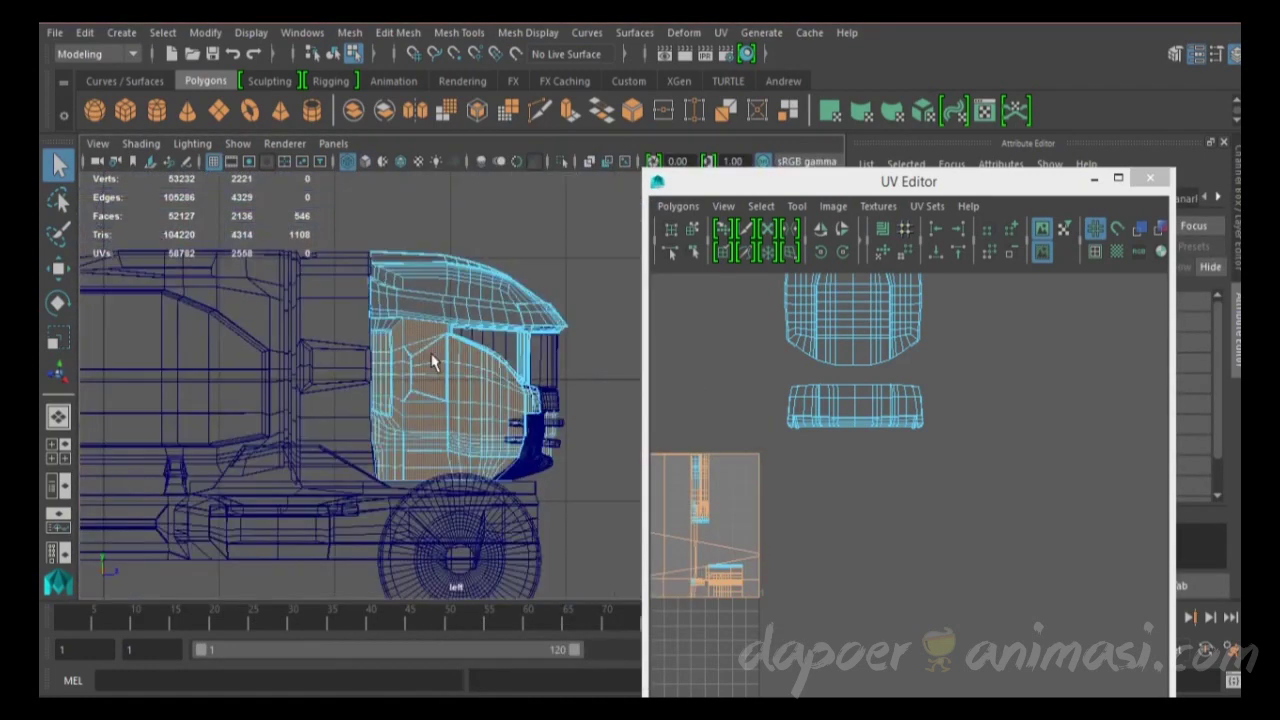
Step: Remove the inner cab faces from the side selection in the top view
{"action": "scroll", "coordinate": [432, 362], "scroll_direction": "up", "scroll_amount": 4}
{"action": "key", "text": "space"}
{"action": "key", "text": "space"}
{"action": "key", "text": "space"}
{"action": "key", "text": "space"}
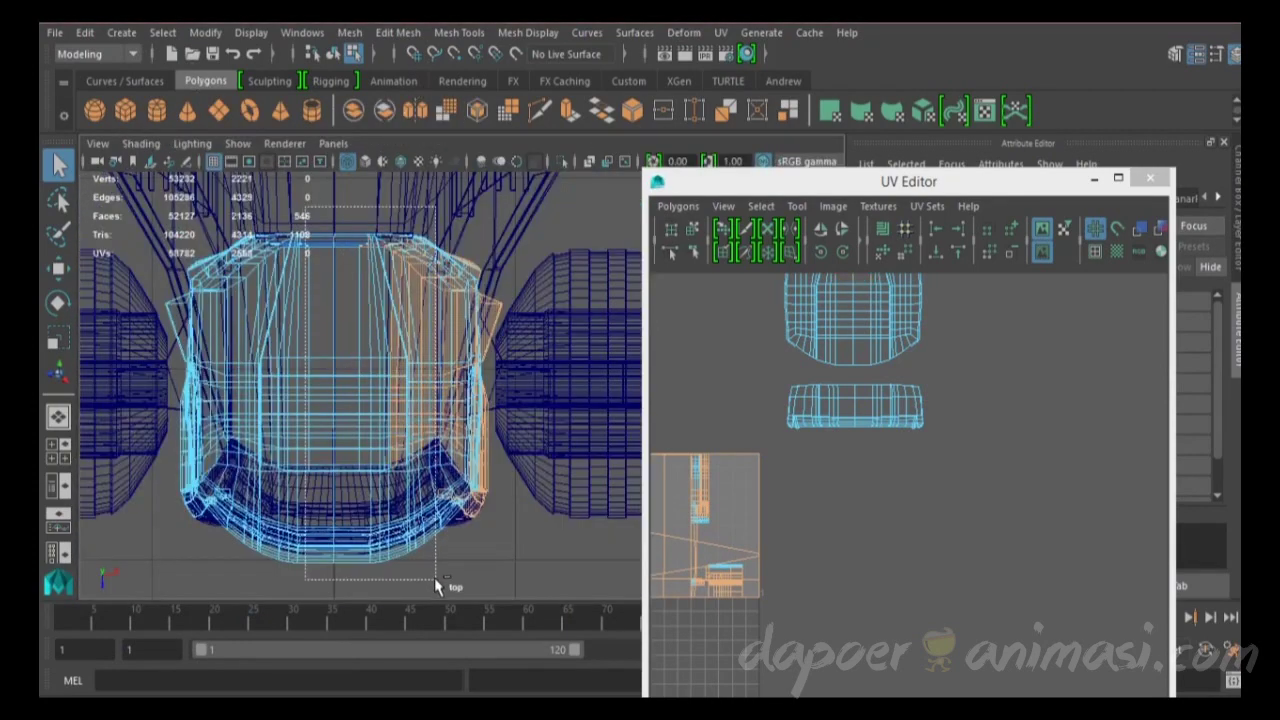
{"action": "left_click_drag", "start_coordinate": [434, 577], "coordinate": [435, 578], "text": "ctrl"}
{"action": "key", "text": "space"}
{"action": "key", "text": "space"}
Step: Remove the rear-edge faces from the side selection, and add the roof's side band and the window-frame faces
{"action": "left_click_drag", "start_coordinate": [571, 303], "coordinate": [509, 308], "text": "alt"}
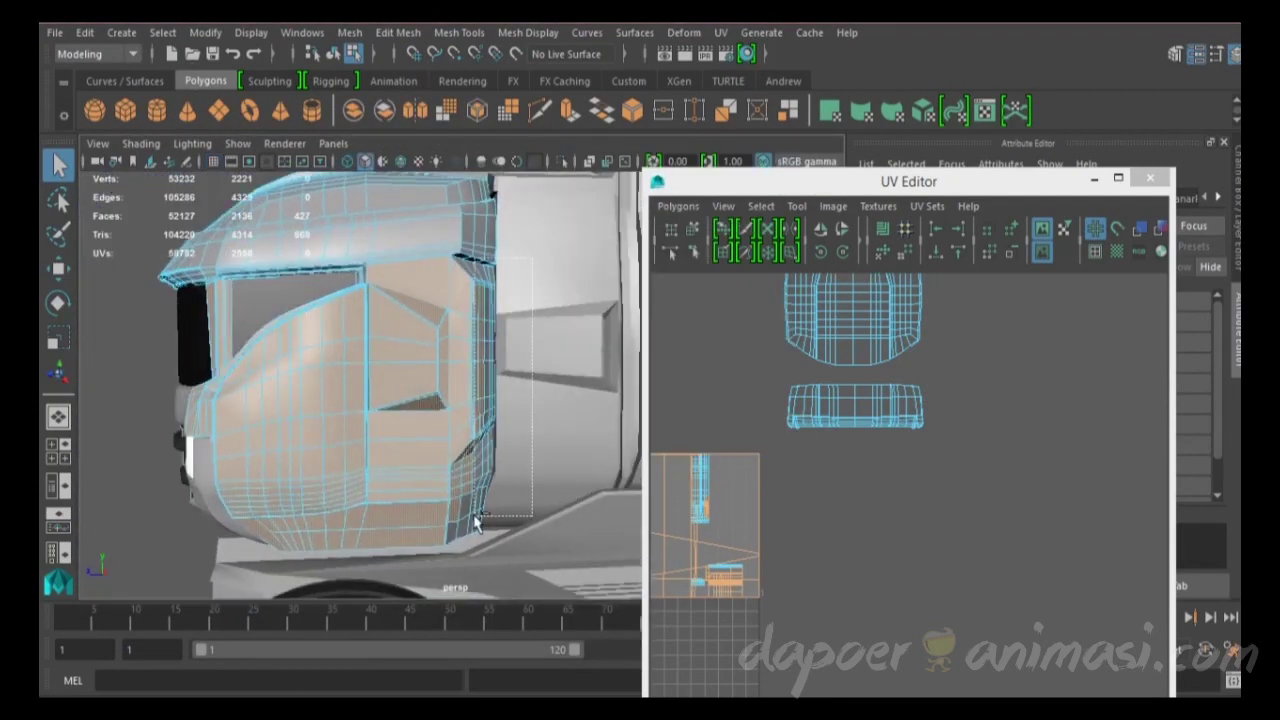
{"action": "left_click_drag", "start_coordinate": [467, 482], "coordinate": [353, 347], "text": "alt"}
{"action": "scroll", "coordinate": [345, 352], "scroll_direction": "down", "scroll_amount": 3}
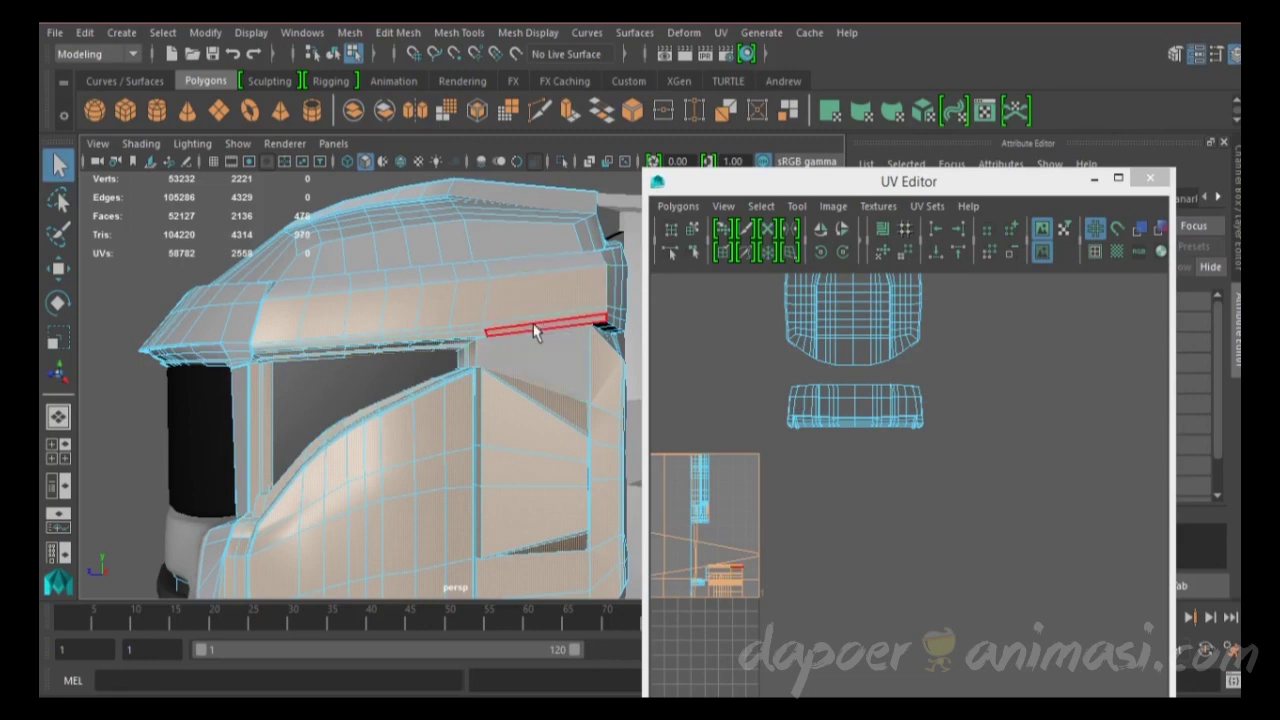
{"action": "left_click_drag", "start_coordinate": [405, 328], "coordinate": [408, 380], "text": "alt"}
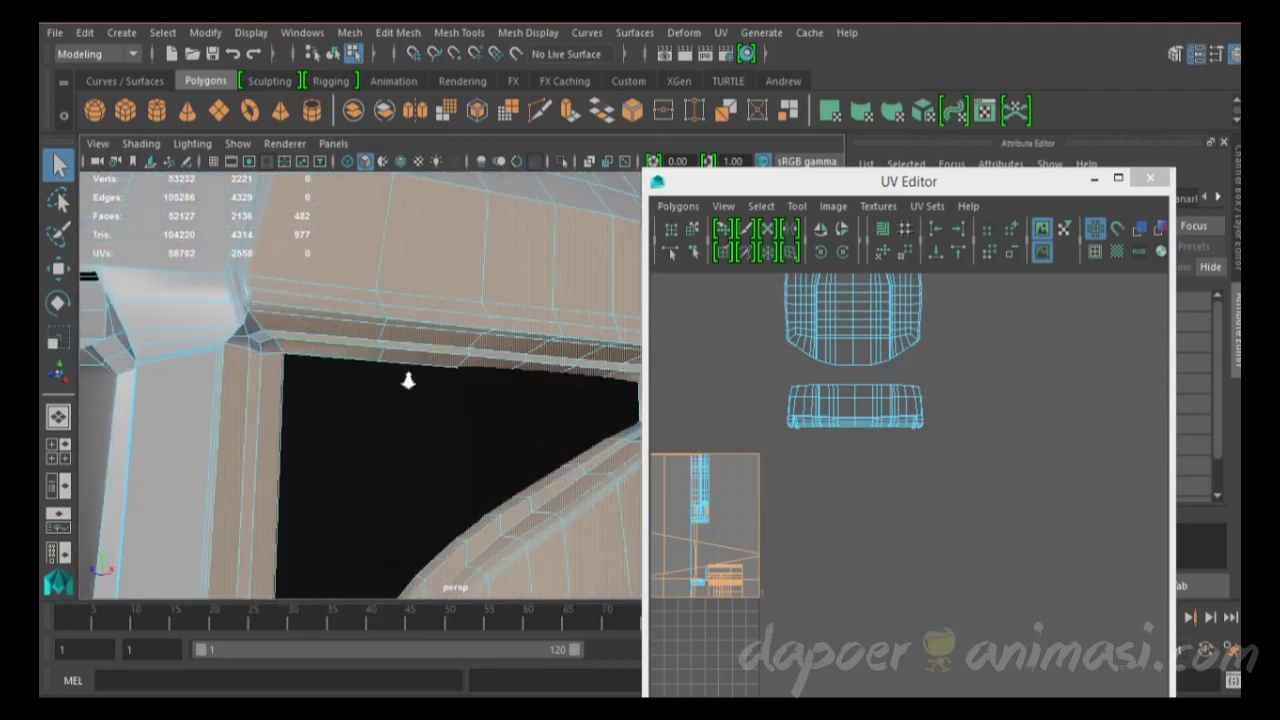
{"action": "left_click_drag", "start_coordinate": [255, 348], "coordinate": [250, 435], "text": "alt"}
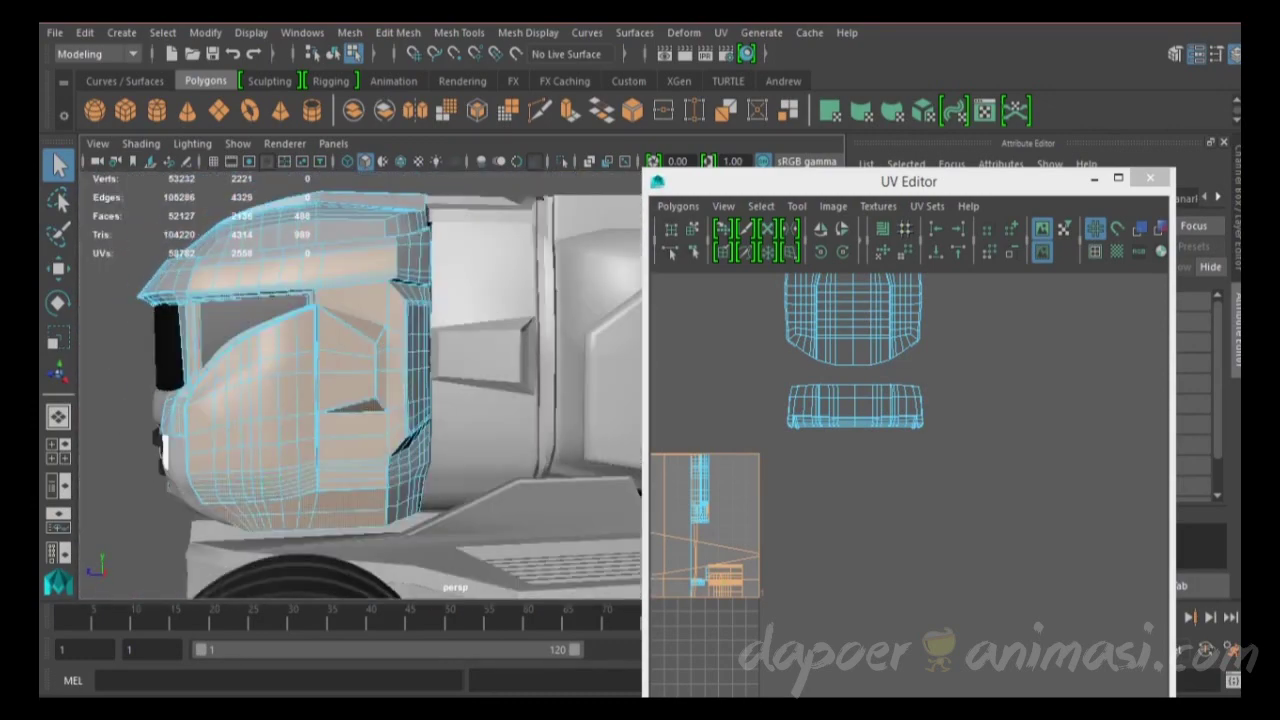
Step: Planar map the selected cab side faces along the X axis
{"action": "left_click", "coordinate": [720, 32]}
{"action": "left_click", "coordinate": [929, 194]}
{"action": "left_click", "coordinate": [884, 398]}
{"action": "left_click", "coordinate": [954, 584]}
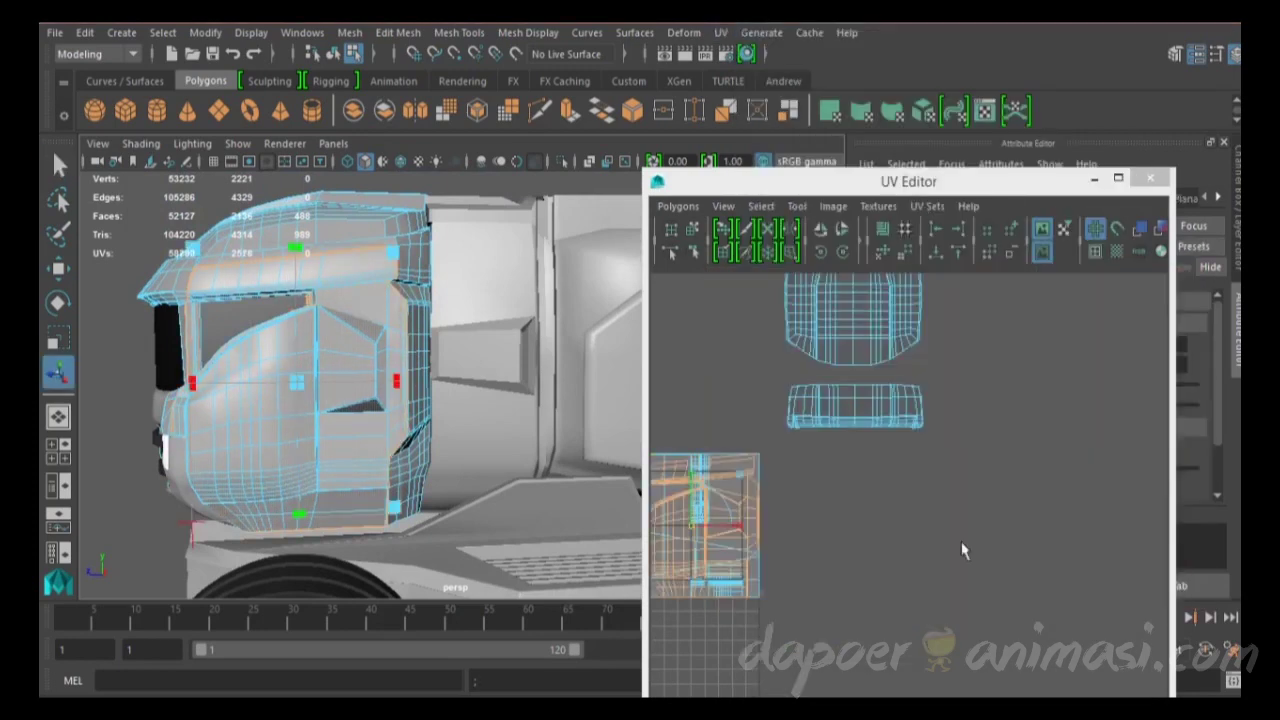
Step: Place the mapped cab side shell beside the roof shell, and set its main faces apart below the stray pieces
{"action": "left_click_drag", "start_coordinate": [757, 529], "coordinate": [1041, 351]}
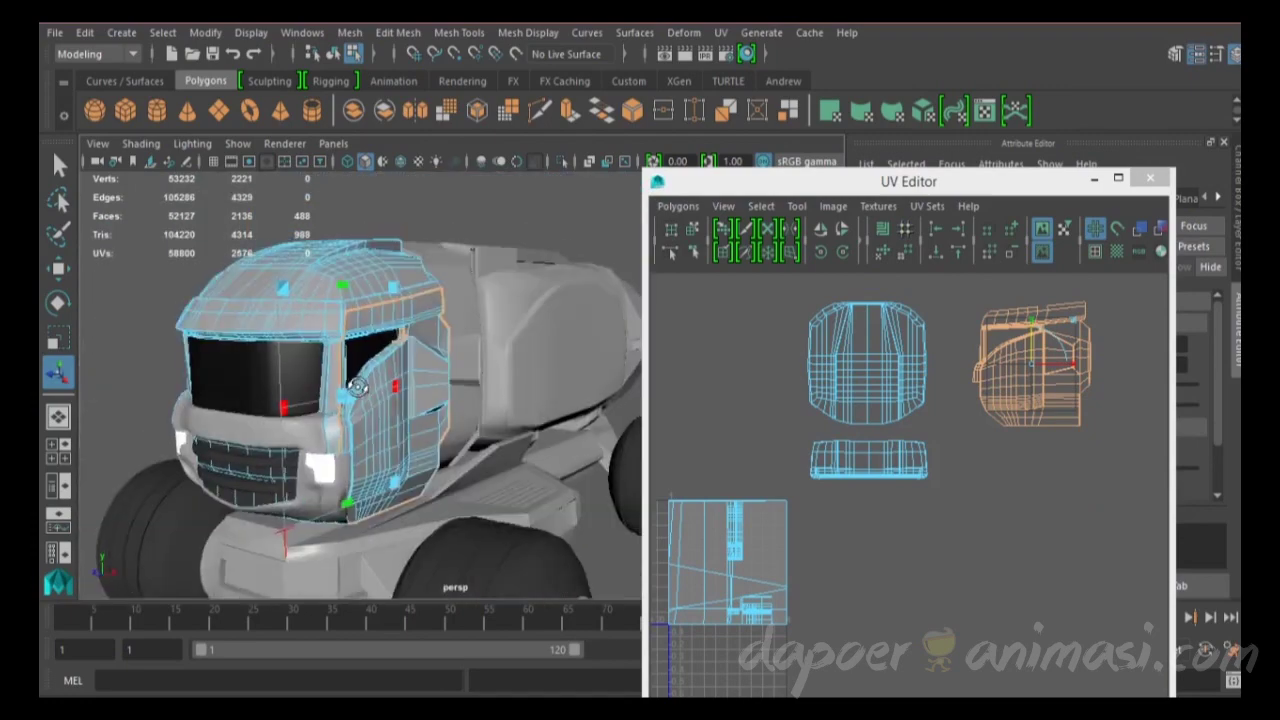
{"action": "left_click_drag", "start_coordinate": [600, 430], "coordinate": [512, 387], "text": "alt"}
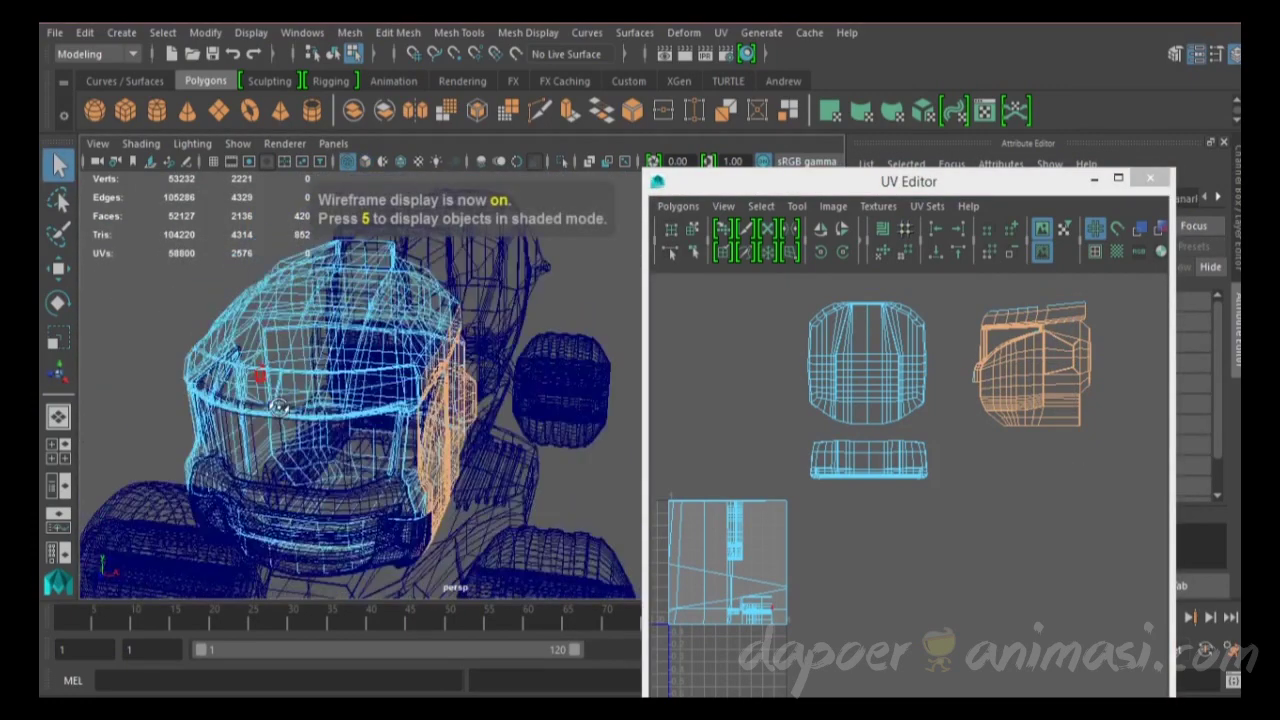
{"action": "key", "text": "w"}
{"action": "left_click_drag", "start_coordinate": [1035, 365], "coordinate": [1048, 462]}
Step: Select the faces of the cab's opposite side in the front view, and check the selection in the other views
{"action": "left_click_drag", "start_coordinate": [547, 402], "coordinate": [477, 273], "text": "alt"}
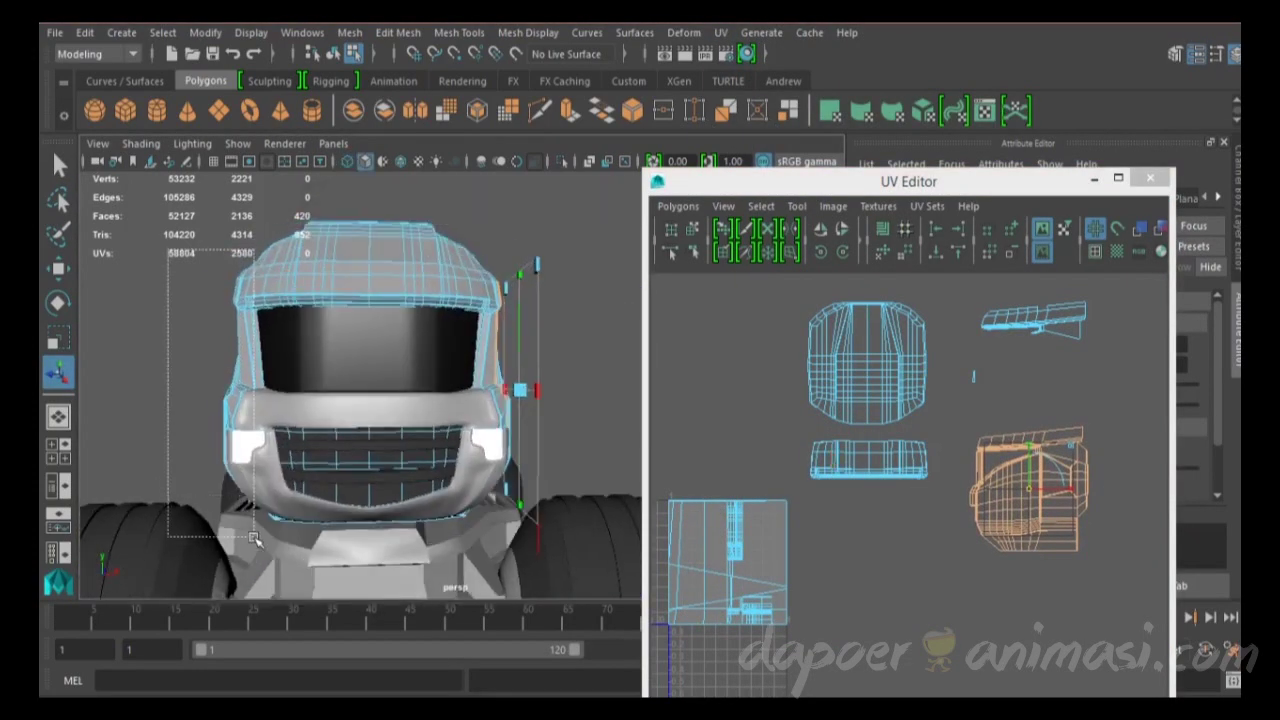
{"action": "left_click_drag", "start_coordinate": [185, 372], "coordinate": [300, 360], "text": "alt"}
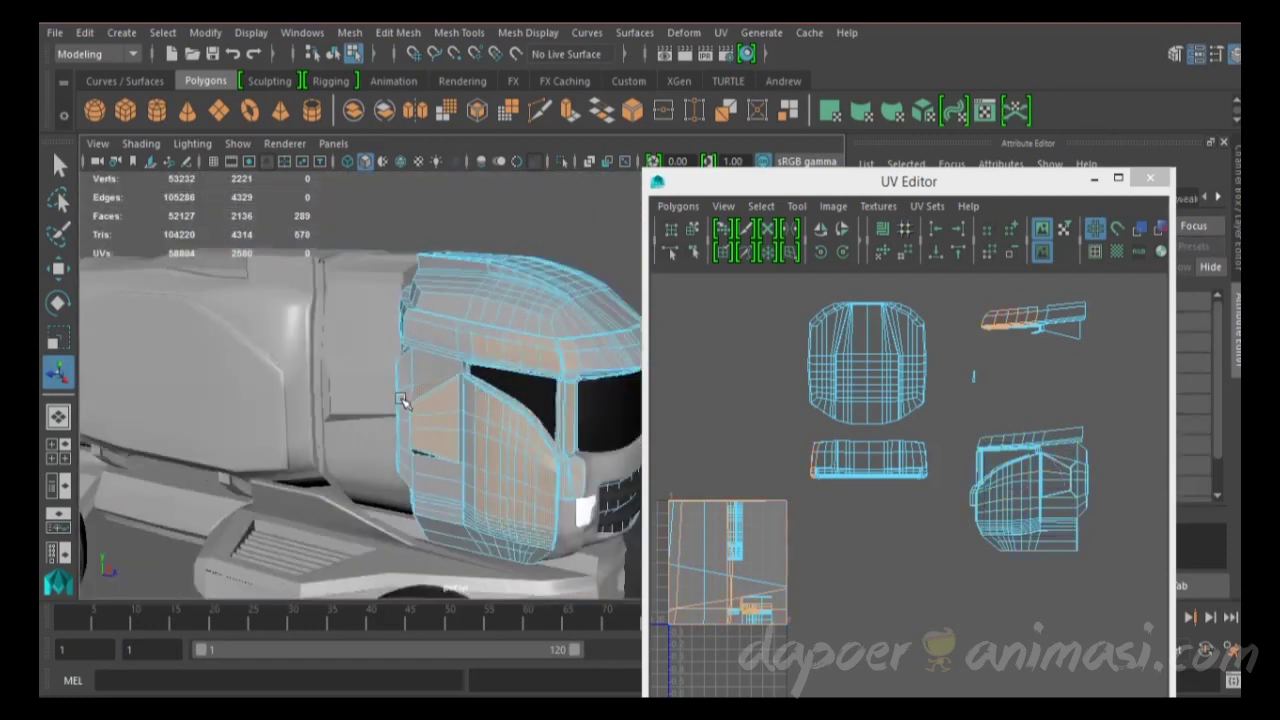
{"action": "key", "text": "space"}
{"action": "key", "text": "space"}
{"action": "key", "text": "space"}
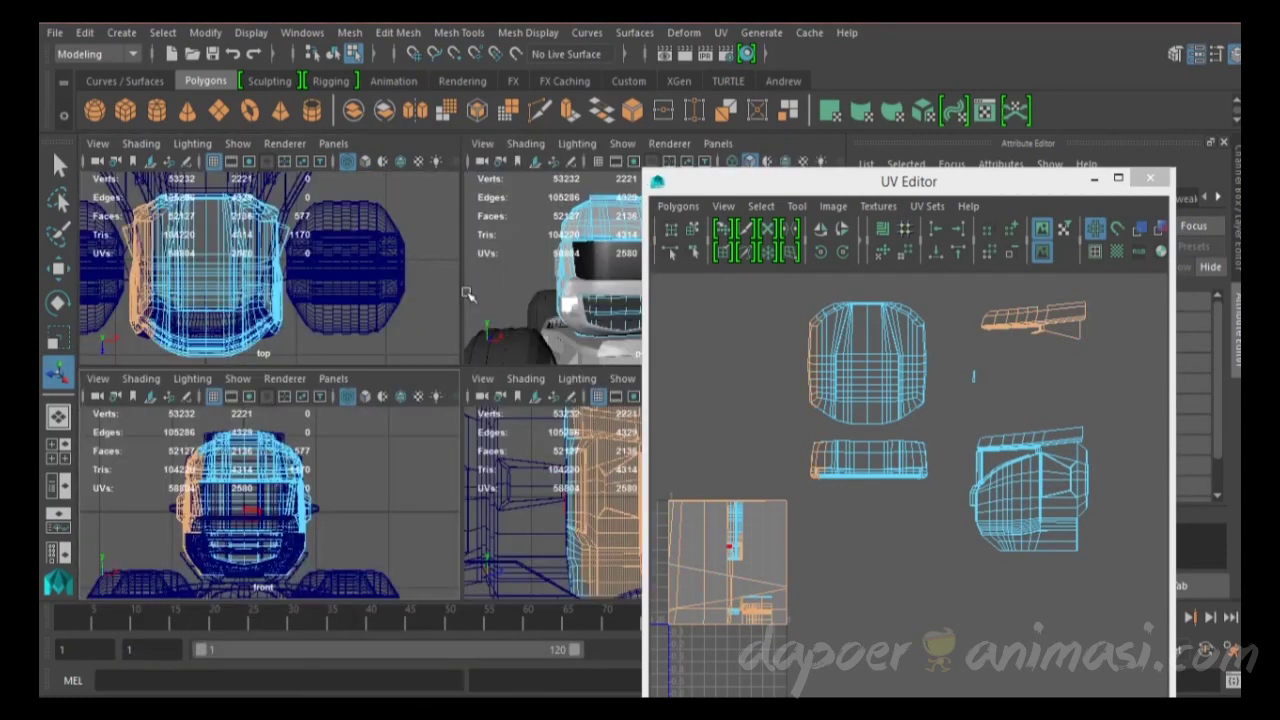
Step: Remove the front pillar and rear-edge faces from the opposite side's selection, keeping the outer side and roof band
{"action": "key", "text": "space"}
{"action": "scroll", "coordinate": [405, 367], "scroll_direction": "up", "scroll_amount": 5}
{"action": "left_click_drag", "start_coordinate": [383, 357], "coordinate": [418, 277], "text": "alt"}
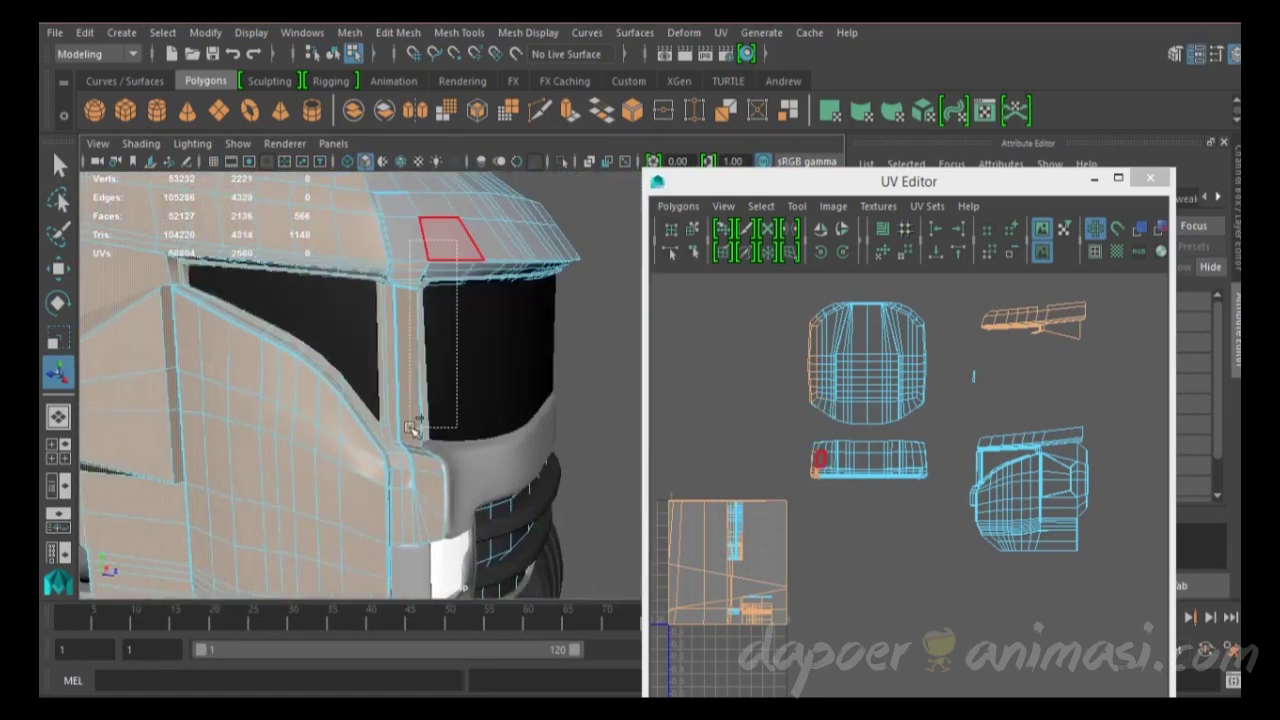
{"action": "left_click_drag", "start_coordinate": [418, 428], "coordinate": [270, 425], "text": "alt"}
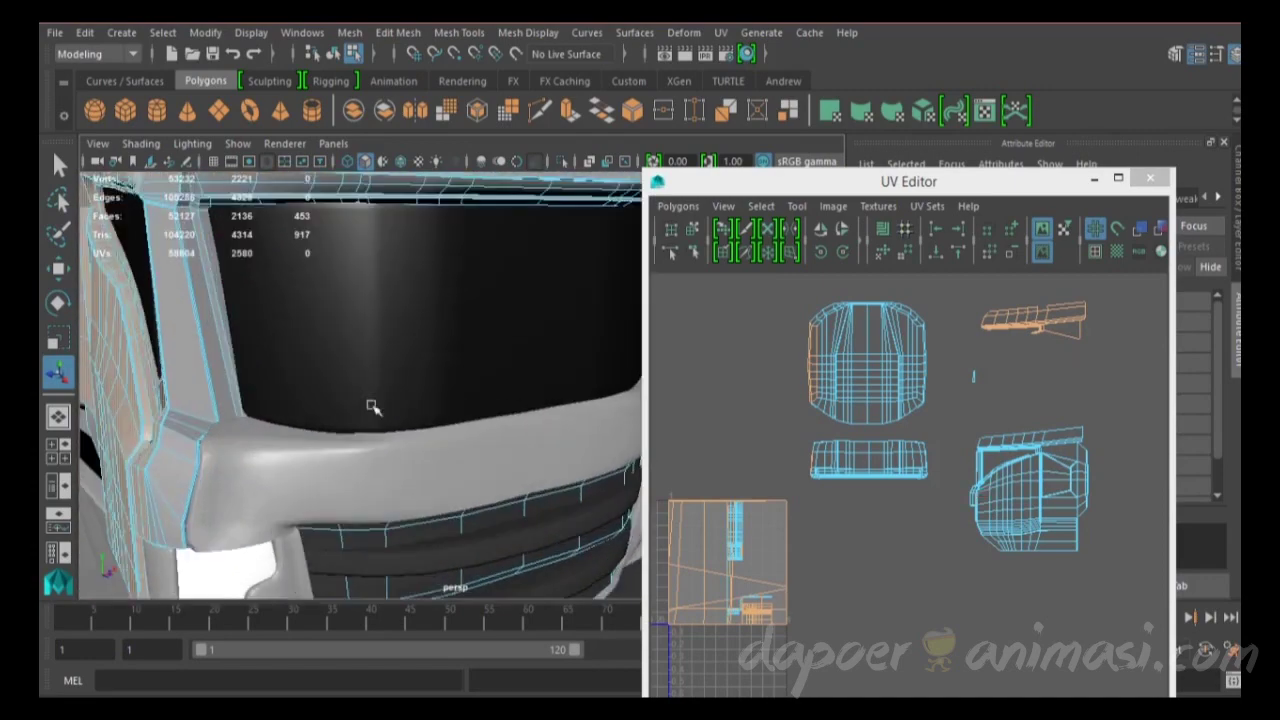
{"action": "key", "text": "space"}
{"action": "key", "text": "space"}
{"action": "left_click_drag", "start_coordinate": [630, 298], "coordinate": [487, 404], "text": "alt"}
{"action": "key", "text": "f"}
Step: Planar map the selected opposite-side faces along the X axis, and place the shell on the free side of the roof shell
{"action": "left_click", "coordinate": [720, 32]}
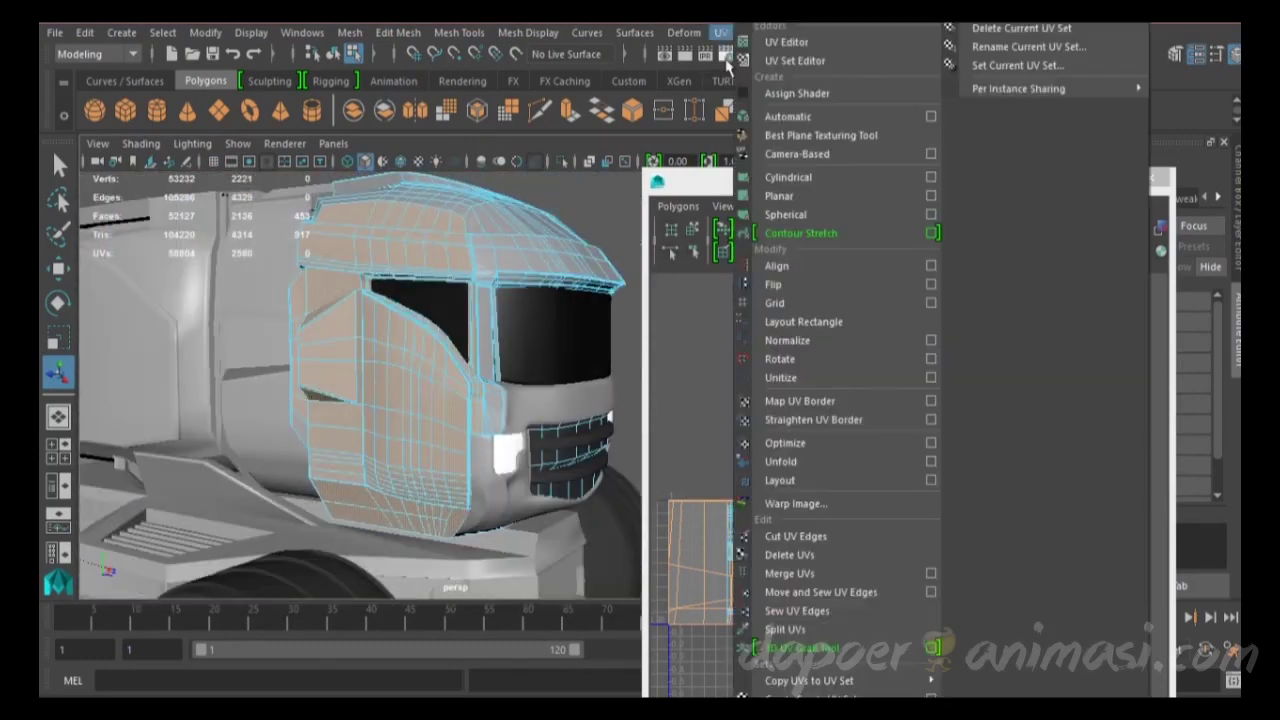
{"action": "left_click", "coordinate": [930, 197]}
{"action": "left_click_drag", "start_coordinate": [597, 470], "coordinate": [520, 460], "text": "alt"}
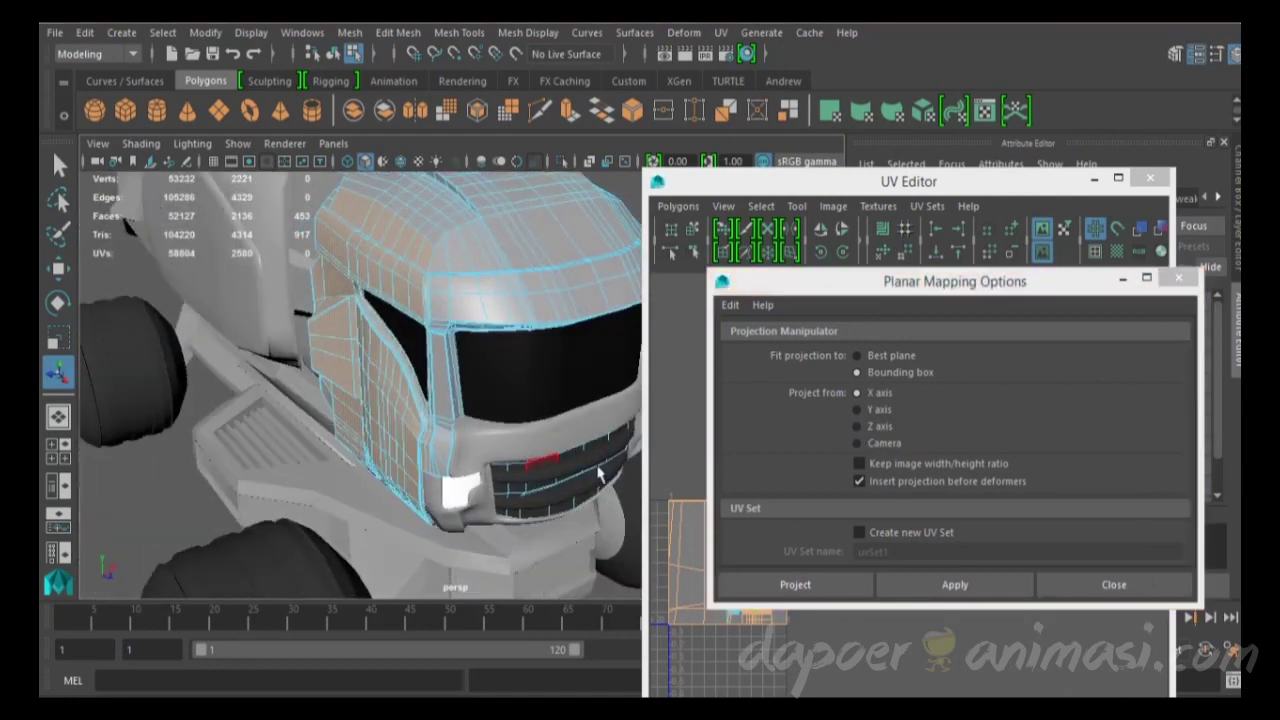
{"action": "left_click", "coordinate": [955, 584]}
{"action": "left_click_drag", "start_coordinate": [268, 362], "coordinate": [268, 360]}
{"action": "left_click_drag", "start_coordinate": [734, 523], "coordinate": [745, 372]}
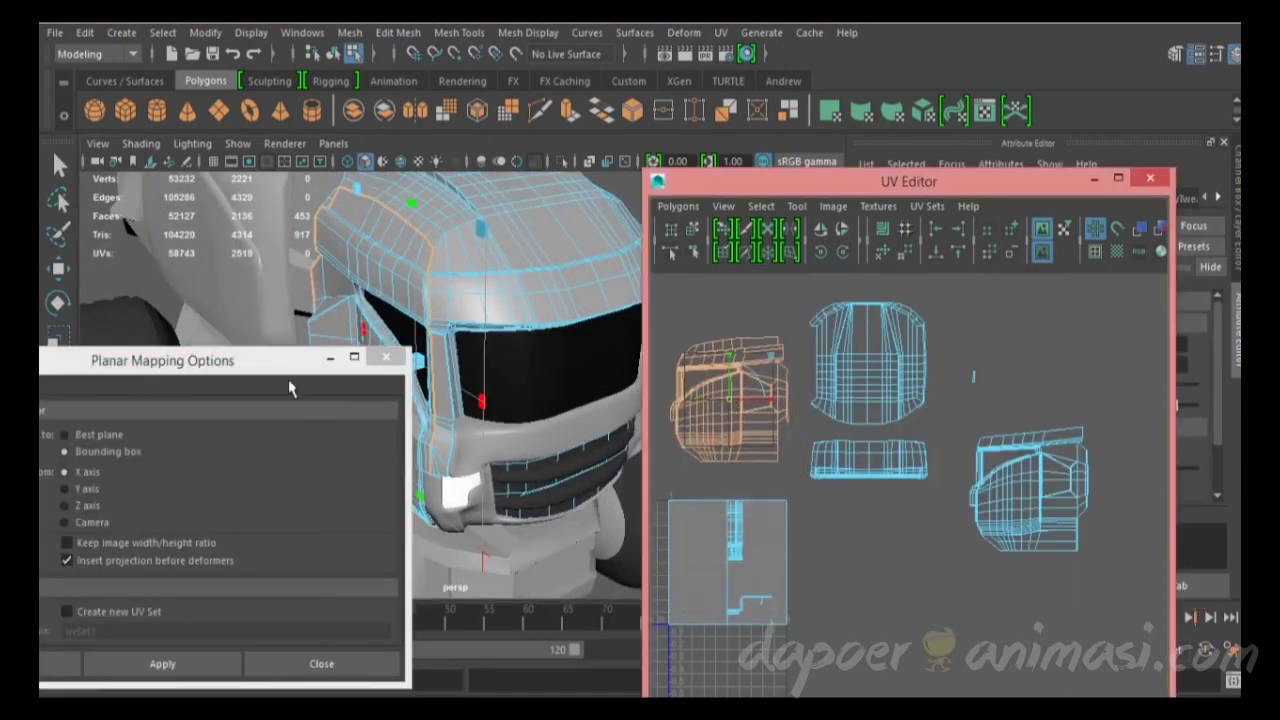
Step: Flip the new side shell horizontally and align it beside the roof shell
{"action": "left_click_drag", "start_coordinate": [268, 358], "coordinate": [268, 606]}
{"action": "left_click", "coordinate": [835, 258]}
{"action": "left_click", "coordinate": [843, 230]}
{"action": "left_click_drag", "start_coordinate": [744, 360], "coordinate": [752, 368]}
Step: Add the stray pieces to the other side shell, planar map them together along the X axis, and place the result beside the roof shell
{"action": "left_click", "coordinate": [1016, 398]}
{"action": "left_click_drag", "start_coordinate": [500, 380], "coordinate": [329, 320], "text": "alt"}
{"action": "key", "text": "4"}
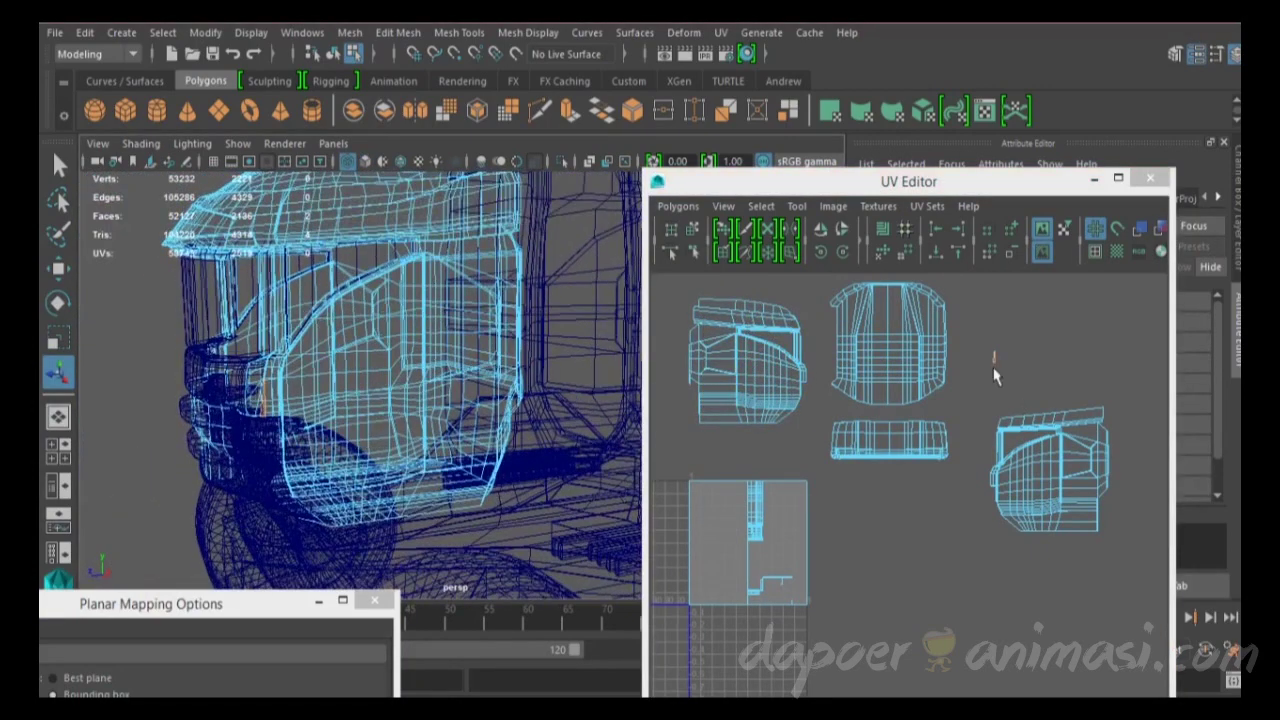
{"action": "left_click", "coordinate": [796, 517]}
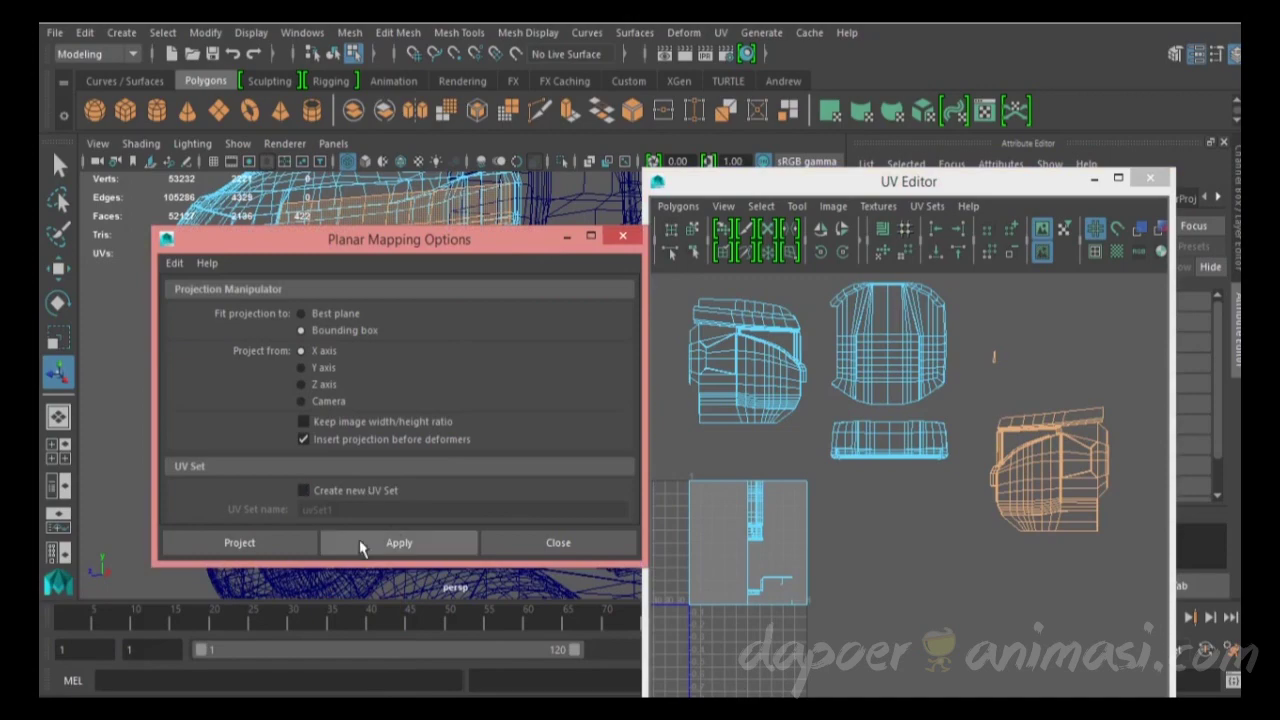
{"action": "left_click", "coordinate": [359, 539]}
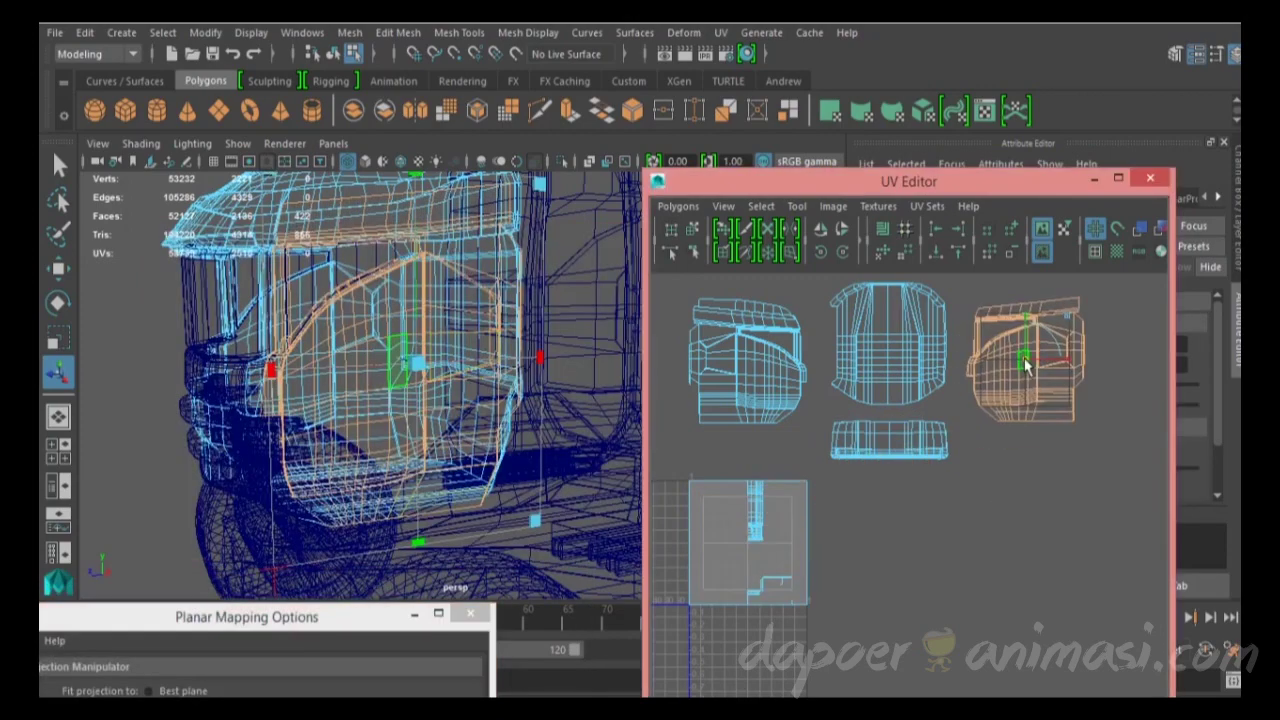
{"action": "left_click_drag", "start_coordinate": [1025, 345], "coordinate": [1035, 376]}
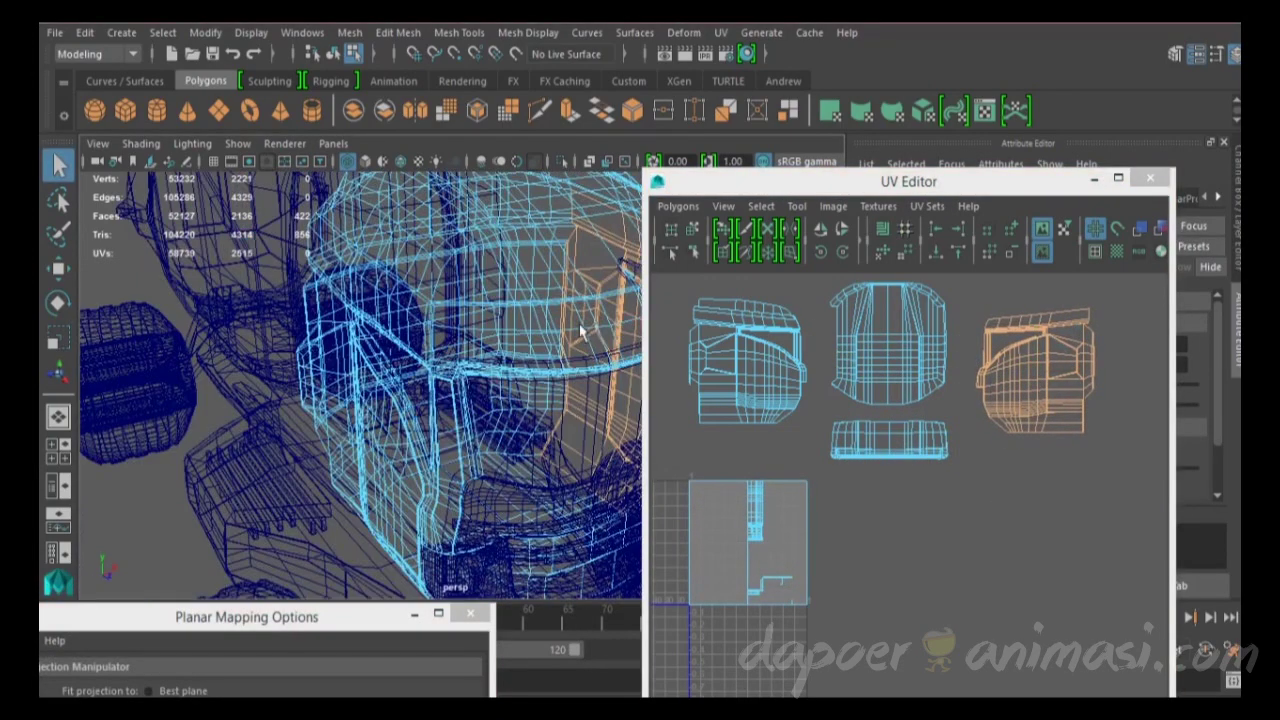
Step: Examine which cab faces belong to the upper strip of the flipped side shell
{"action": "left_click_drag", "start_coordinate": [537, 332], "coordinate": [250, 300], "text": "alt"}
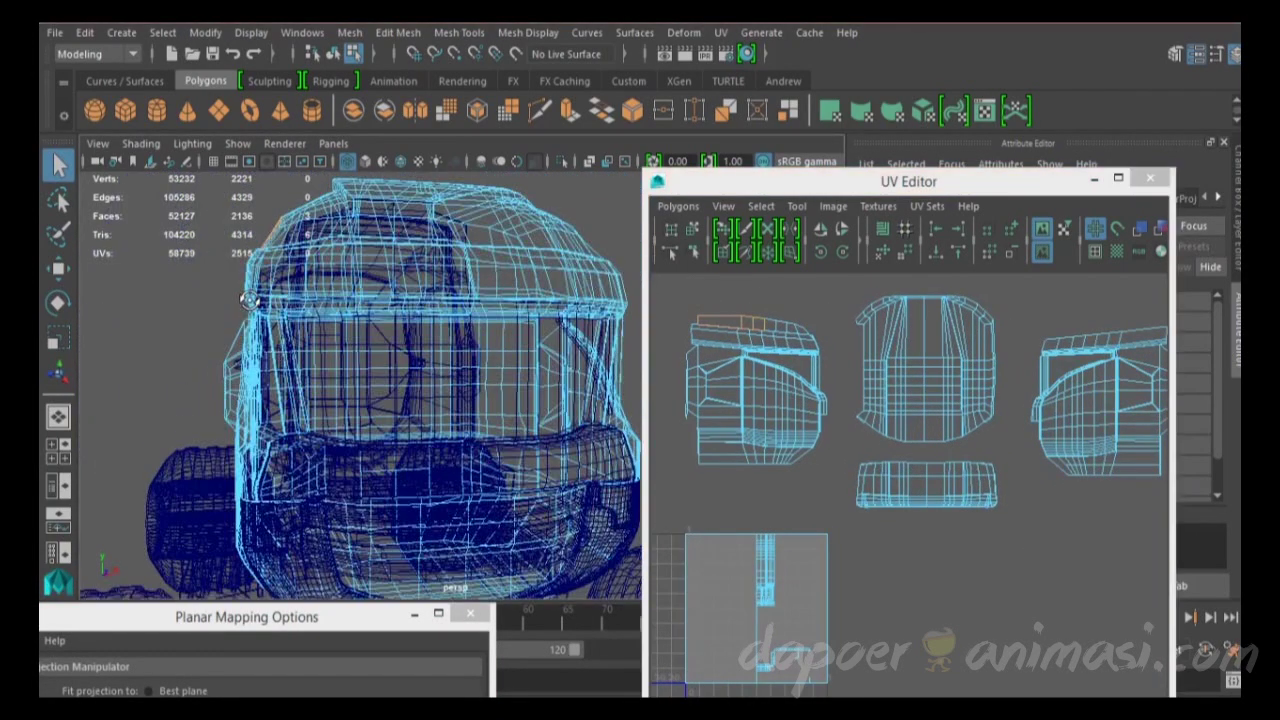
{"action": "left_click", "coordinate": [1037, 361]}
{"action": "middle_click_drag", "start_coordinate": [789, 308], "coordinate": [792, 333], "text": "alt"}
{"action": "left_click_drag", "start_coordinate": [755, 357], "coordinate": [755, 354]}
{"action": "left_click_drag", "start_coordinate": [420, 360], "coordinate": [540, 345], "text": "alt"}
{"action": "left_click", "coordinate": [773, 357]}
{"action": "left_click_drag", "start_coordinate": [380, 300], "coordinate": [480, 320], "text": "alt"}
{"action": "left_click", "coordinate": [771, 329]}
{"action": "scroll", "coordinate": [771, 329], "scroll_direction": "up", "scroll_amount": 1}
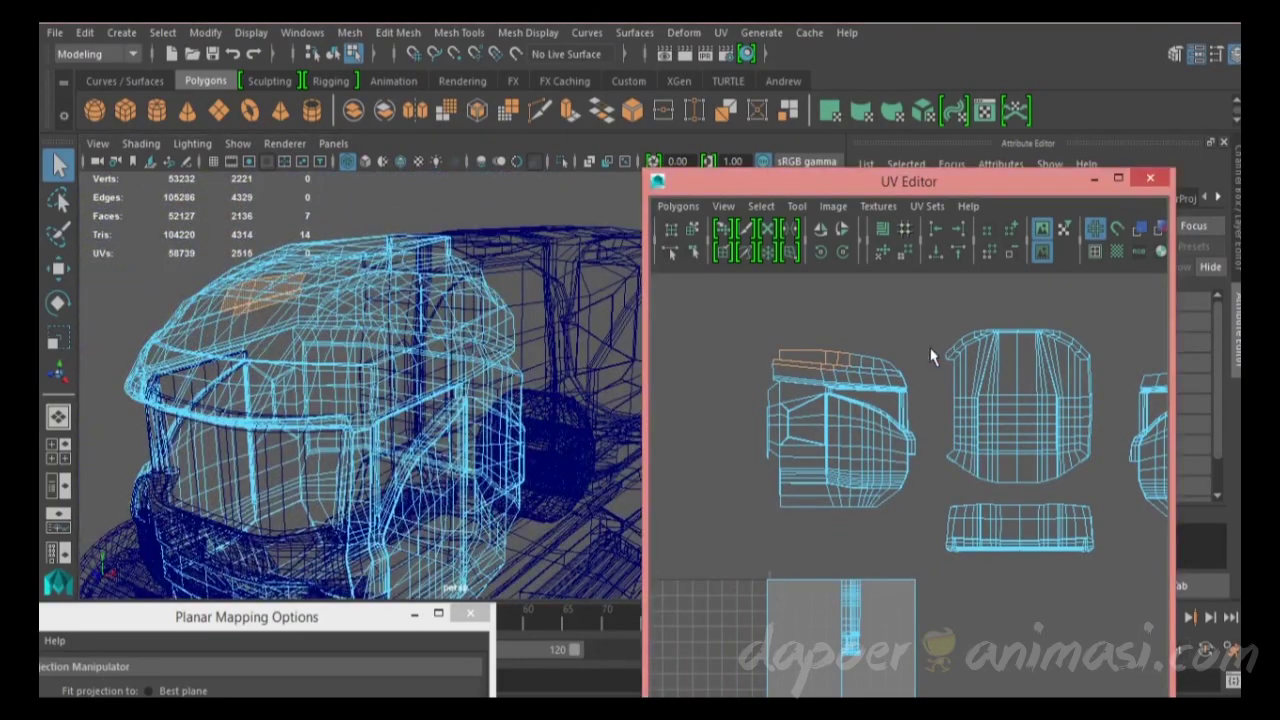
Step: Add the roof shell's side-edge strip to the matching cab side's faces, and planar map them together along the X axis
{"action": "middle_click_drag", "start_coordinate": [930, 357], "coordinate": [895, 352], "text": "alt"}
{"action": "left_click_drag", "start_coordinate": [1072, 363], "coordinate": [1060, 455]}
{"action": "key", "text": "f"}
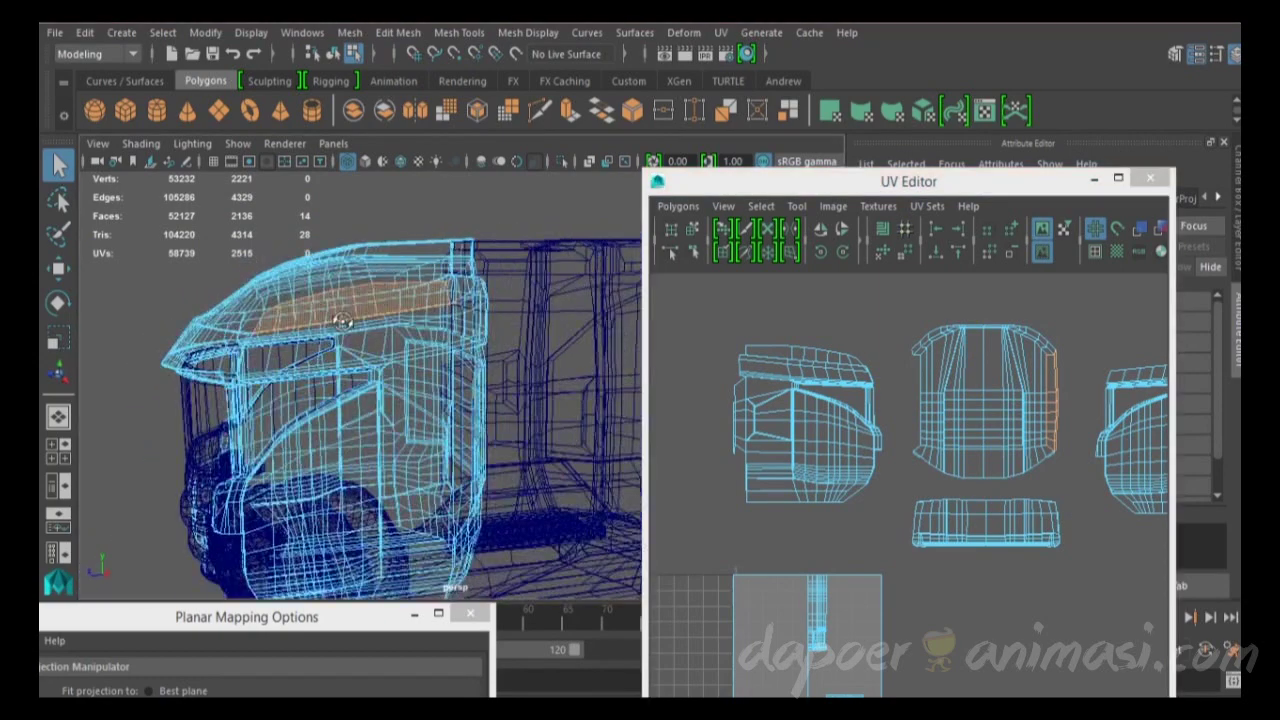
{"action": "key", "text": "5"}
{"action": "left_click_drag", "start_coordinate": [470, 330], "coordinate": [456, 316], "text": "alt"}
{"action": "middle_click_drag", "start_coordinate": [1105, 383], "coordinate": [910, 343], "text": "alt"}
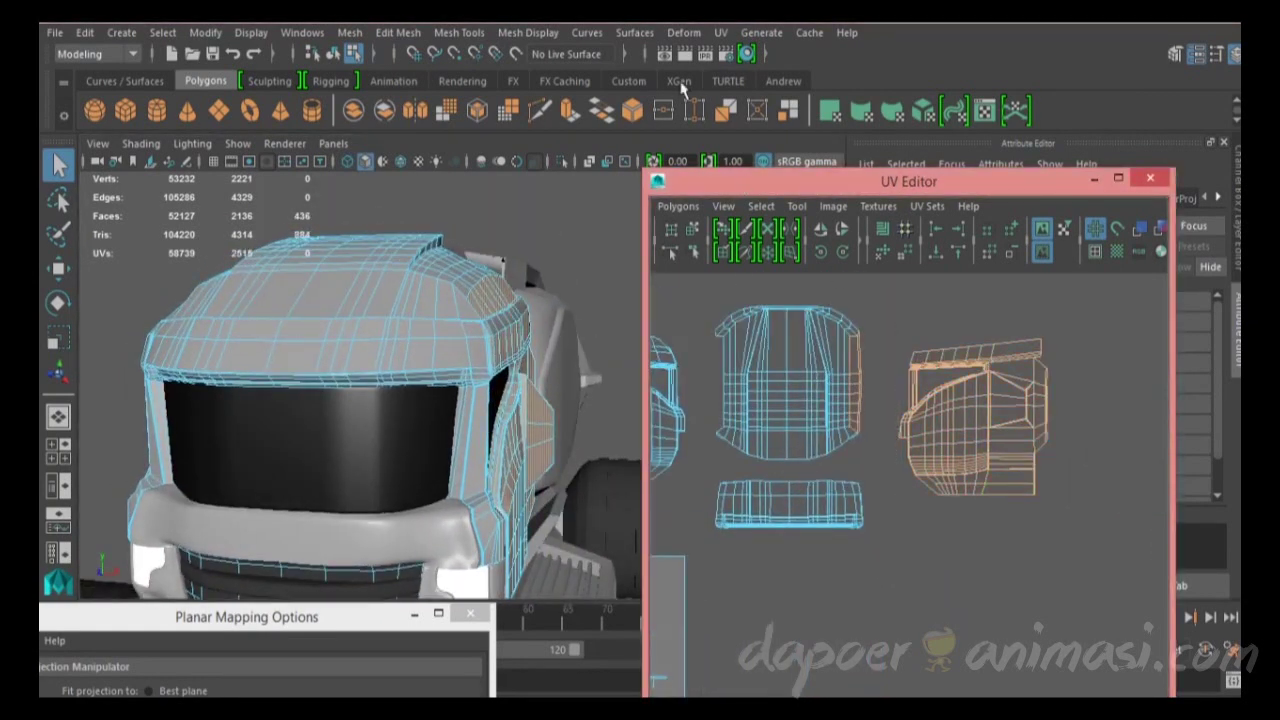
{"action": "left_click", "coordinate": [720, 32]}
{"action": "left_click", "coordinate": [790, 191]}
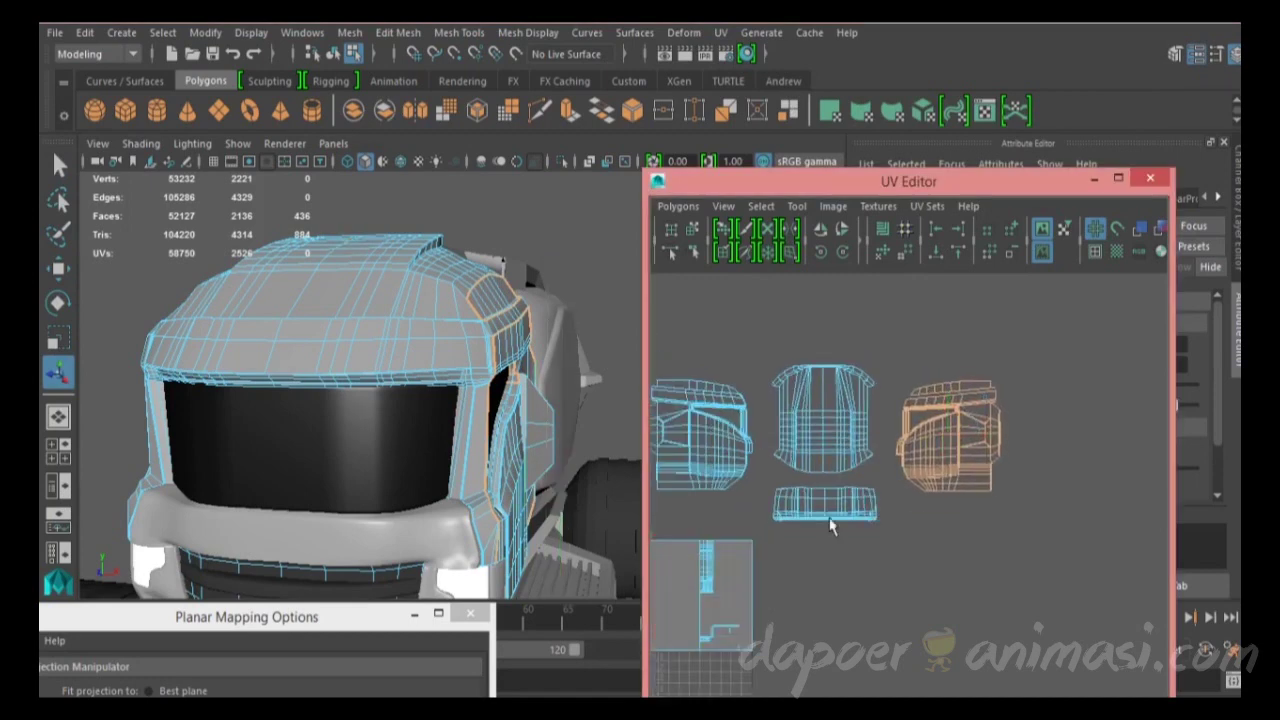
Step: Select the cab faces still left in the UV square, and remove the front ones from the selection in the left view
{"action": "key", "text": "a"}
{"action": "scroll", "coordinate": [386, 400], "scroll_direction": "up", "scroll_amount": 5}
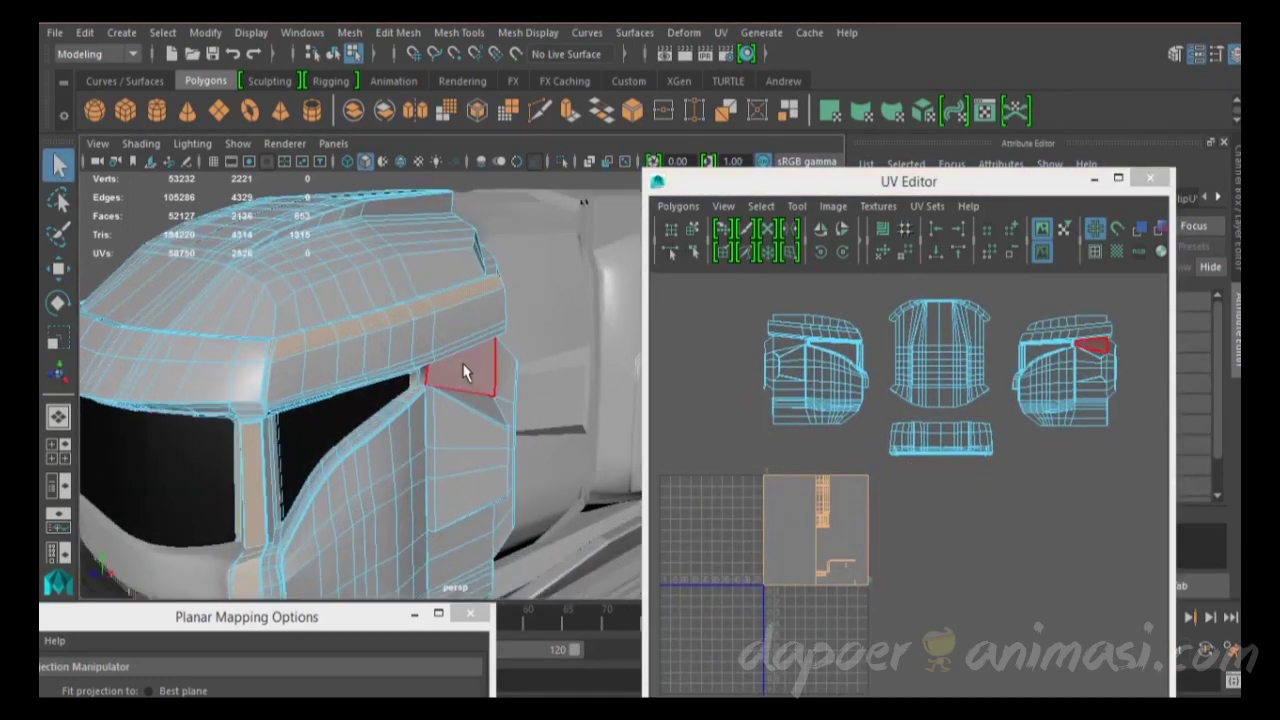
{"action": "left_click", "coordinate": [314, 337], "text": "shift"}
{"action": "scroll", "coordinate": [834, 494], "scroll_direction": "up", "scroll_amount": 3}
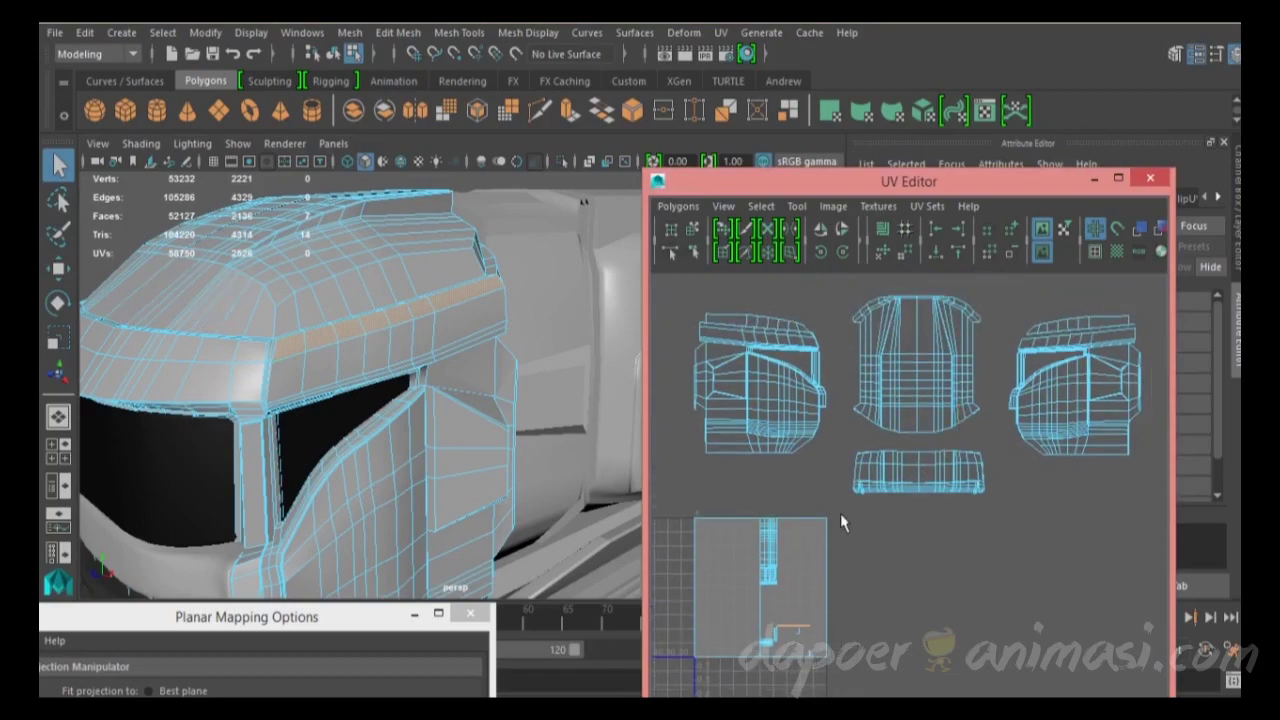
{"action": "left_click_drag", "start_coordinate": [560, 420], "coordinate": [520, 470], "text": "alt"}
{"action": "key", "text": "4"}
{"action": "key", "text": "space"}
{"action": "key", "text": "space"}
{"action": "left_click_drag", "start_coordinate": [503, 258], "coordinate": [301, 533]}
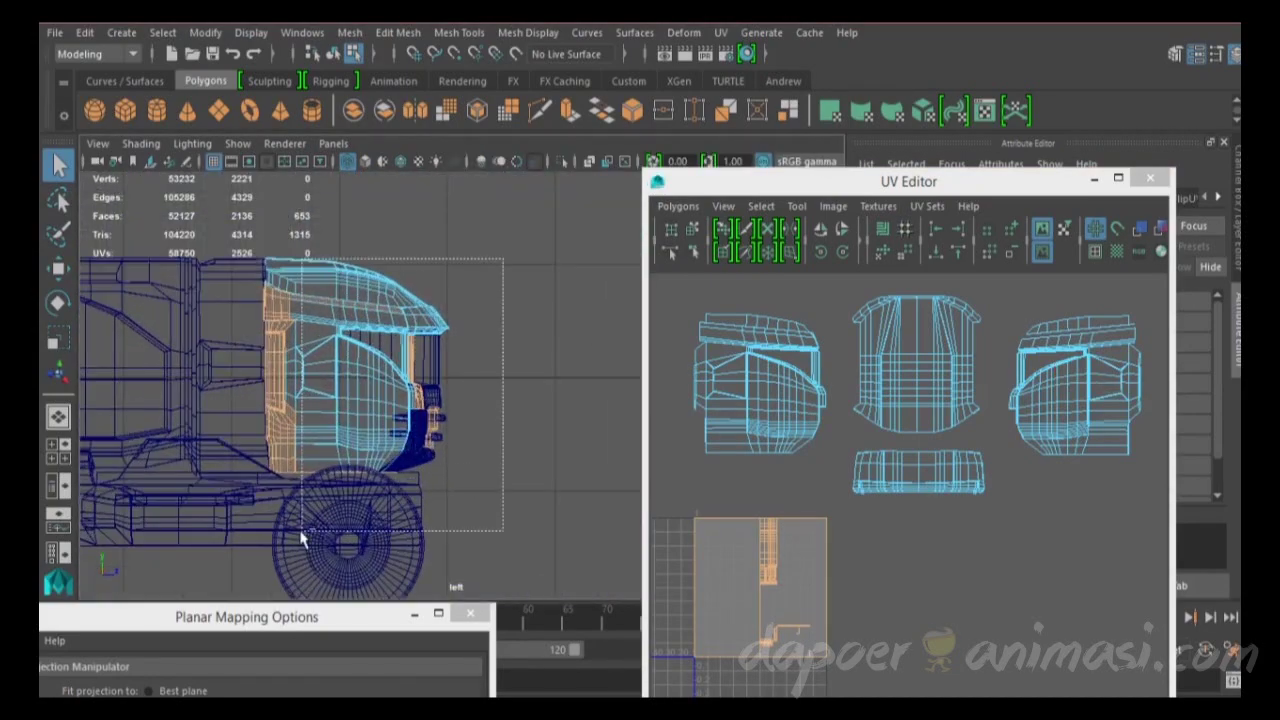
Step: Planar map the cab's rear faces along the Z axis, and place their shell below the visor shell
{"action": "left_click_drag", "start_coordinate": [373, 617], "coordinate": [409, 591]}
{"action": "left_click", "coordinate": [574, 694]}
{"action": "left_click_drag", "start_coordinate": [758, 593], "coordinate": [916, 606]}
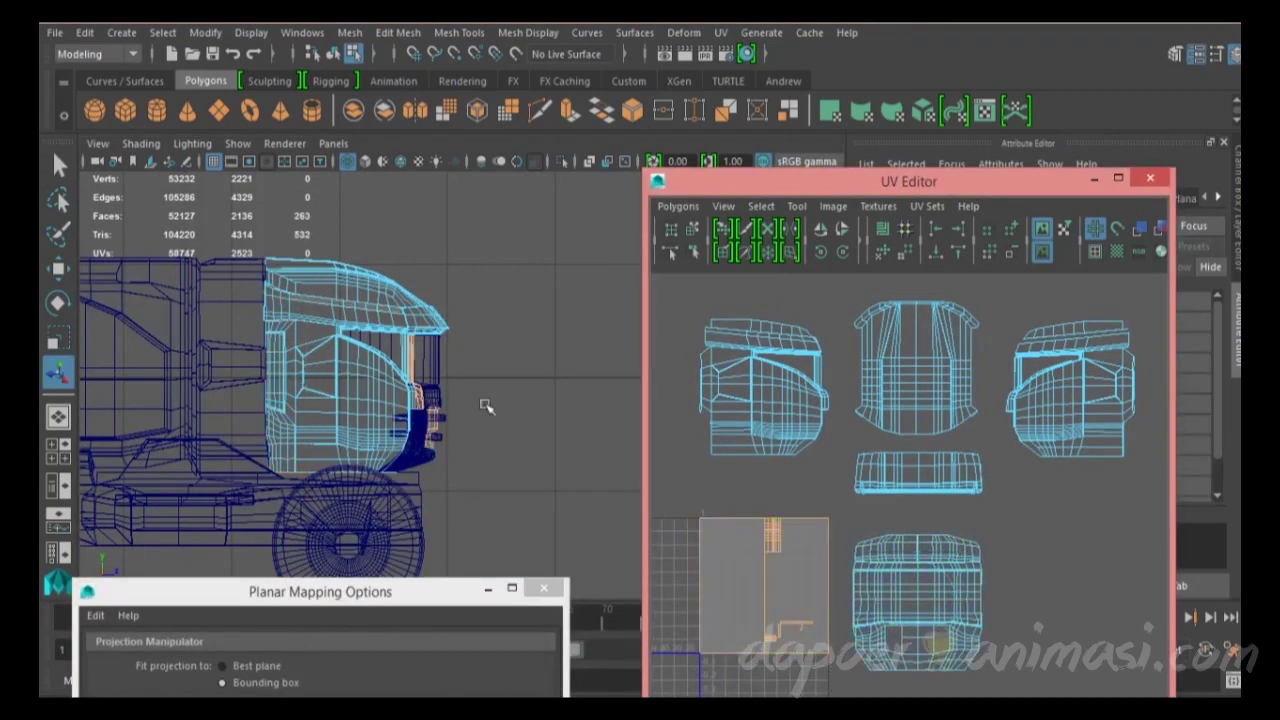
Step: Planar map the front pillar and grille faces along the Z axis, and place the shell beside the rear shell, widened horizontally
{"action": "left_click_drag", "start_coordinate": [298, 462], "coordinate": [417, 583], "text": "alt"}
{"action": "key", "text": "4"}
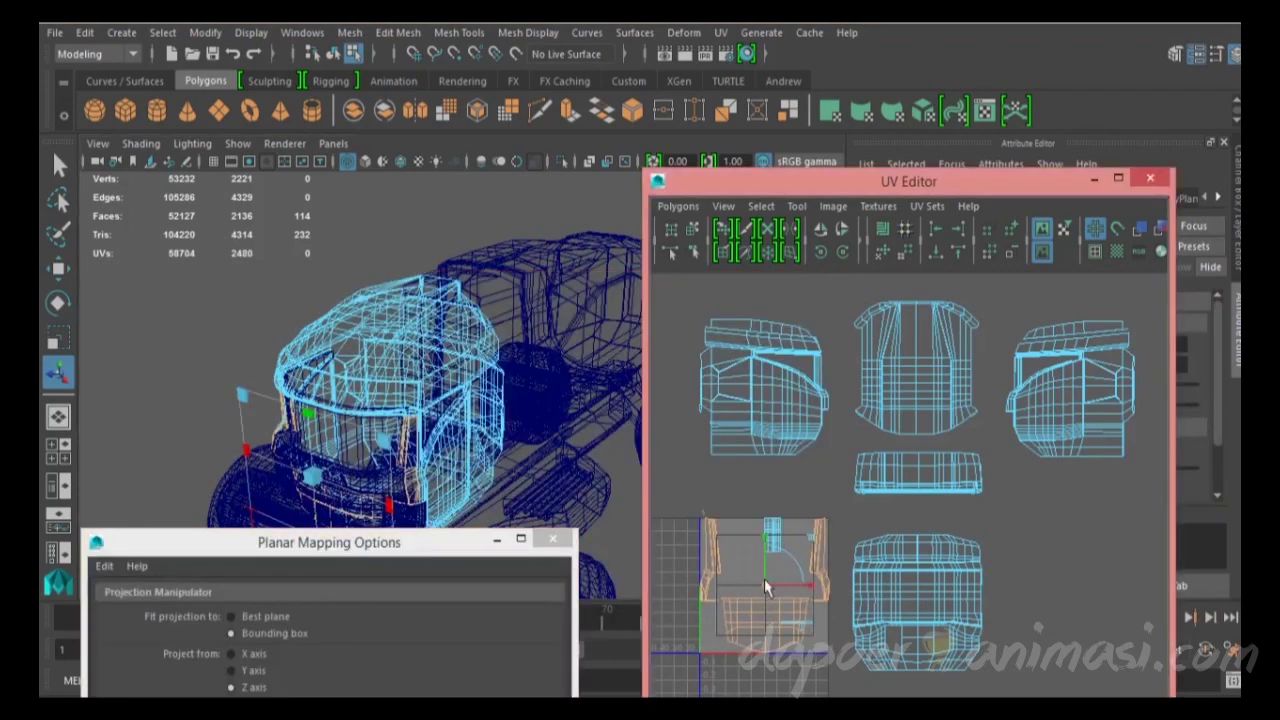
{"action": "left_click_drag", "start_coordinate": [764, 578], "coordinate": [1040, 560]}
{"action": "middle_click_drag", "start_coordinate": [1040, 560], "coordinate": [936, 465], "text": "alt"}
{"action": "key", "text": "r"}
{"action": "left_click_drag", "start_coordinate": [1040, 449], "coordinate": [1080, 449]}
{"action": "key", "text": "w"}
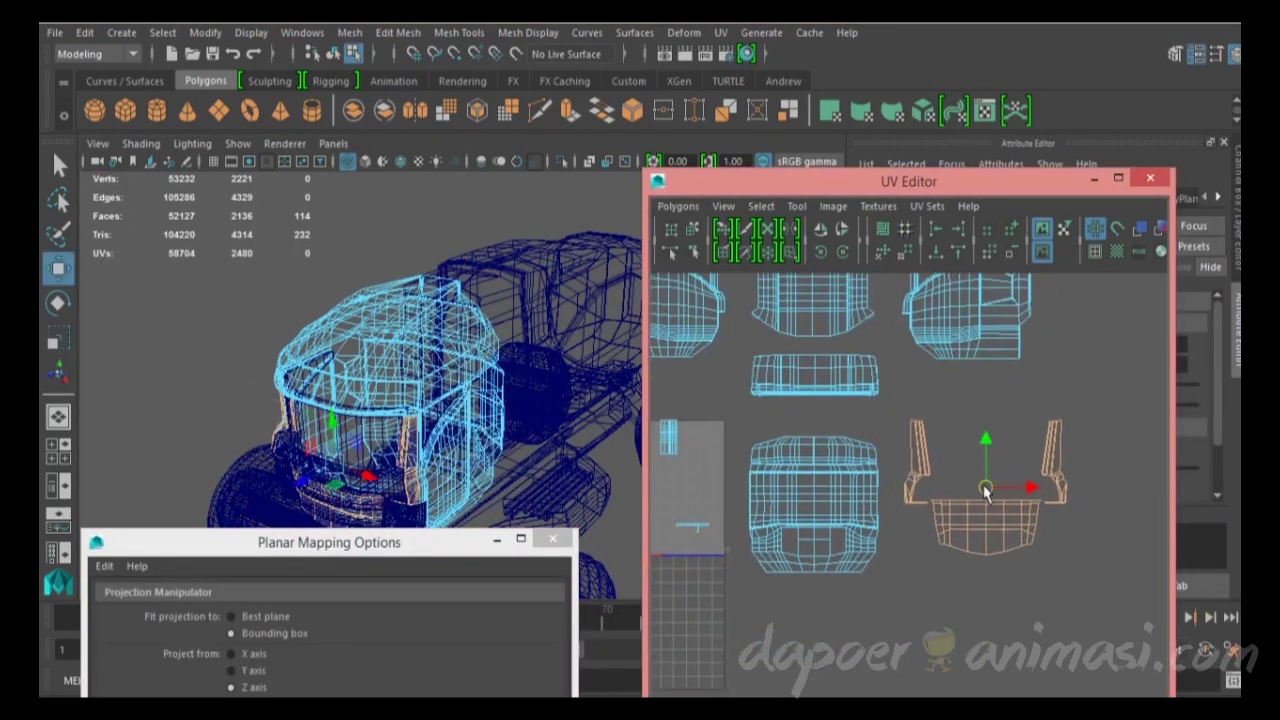
{"action": "left_click_drag", "start_coordinate": [983, 443], "coordinate": [990, 470]}
{"action": "key", "text": "q"}
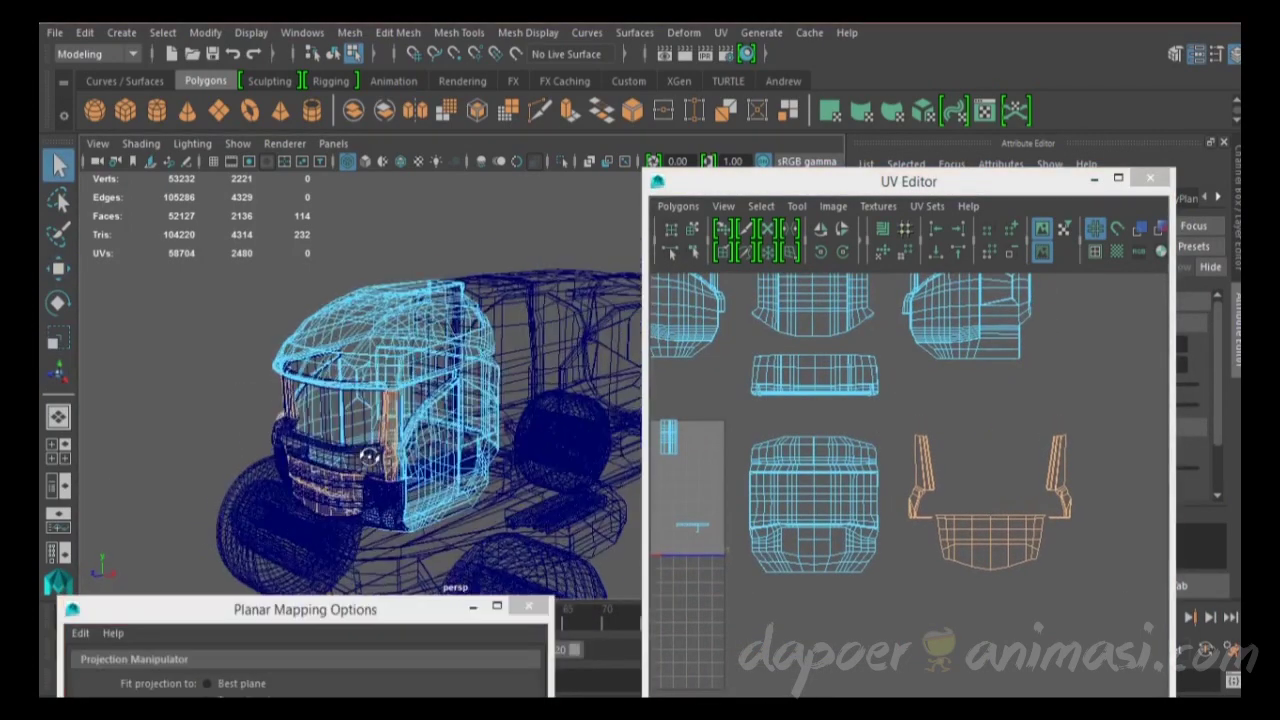
Step: Planar map the cab's underside faces along the Y axis, and place their shell above the roof shell
{"action": "middle_click_drag", "start_coordinate": [775, 474], "coordinate": [880, 470], "text": "alt"}
{"action": "left_click_drag", "start_coordinate": [430, 380], "coordinate": [365, 378], "text": "alt"}
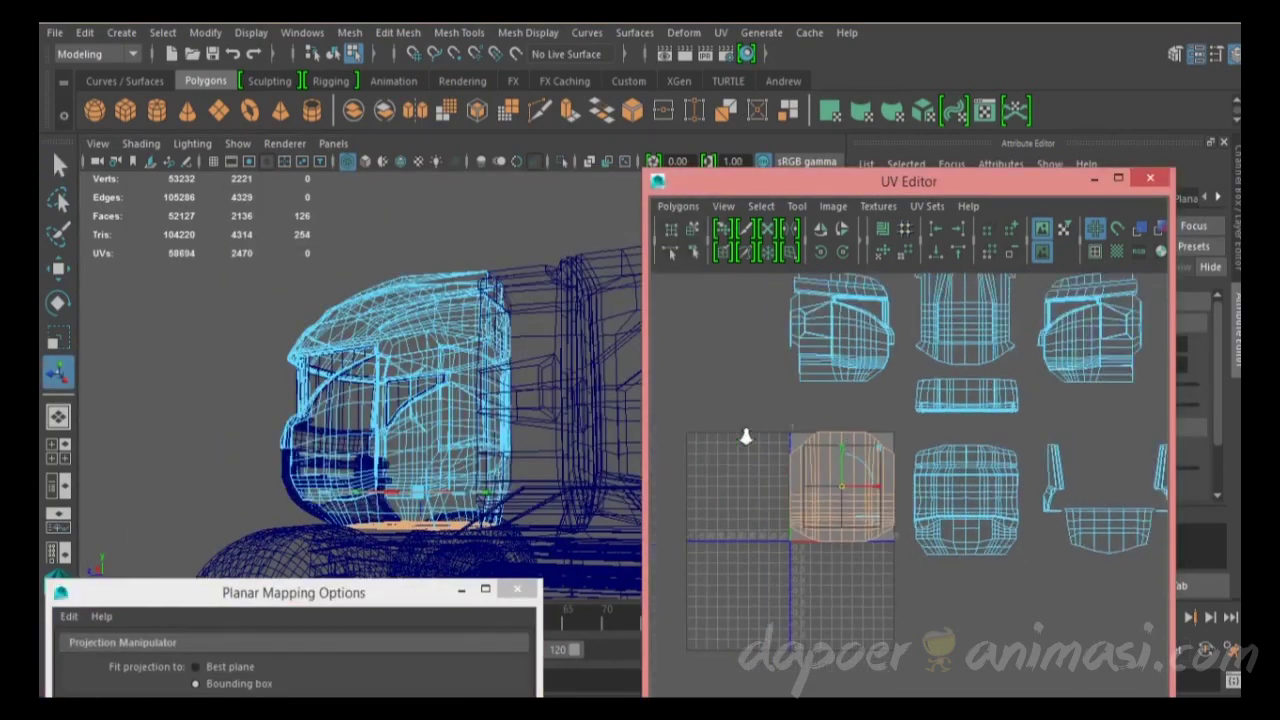
{"action": "middle_click_drag", "start_coordinate": [780, 397], "coordinate": [803, 527], "text": "alt"}
{"action": "left_click_drag", "start_coordinate": [471, 459], "coordinate": [470, 360], "text": "alt"}
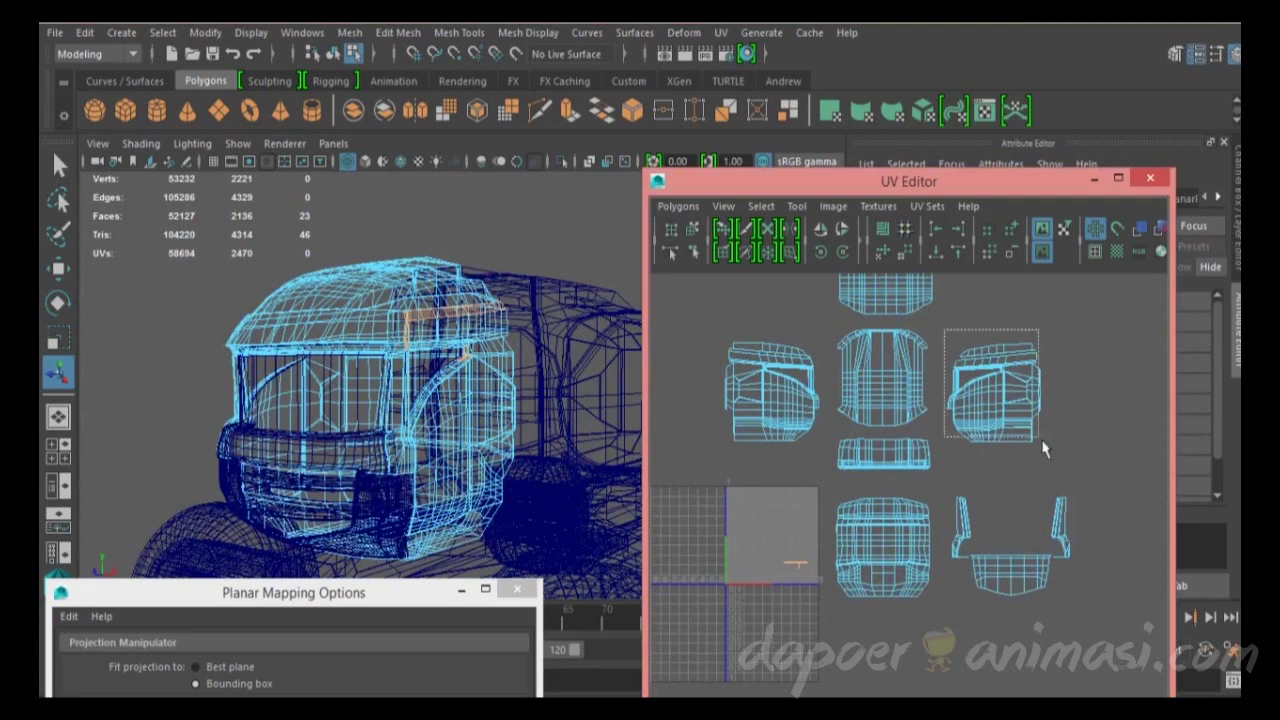
Step: Add the matching side shell to the selected leftover faces, planar map them along the X axis, and place the shell beside the roof shell
{"action": "left_click", "coordinate": [995, 395]}
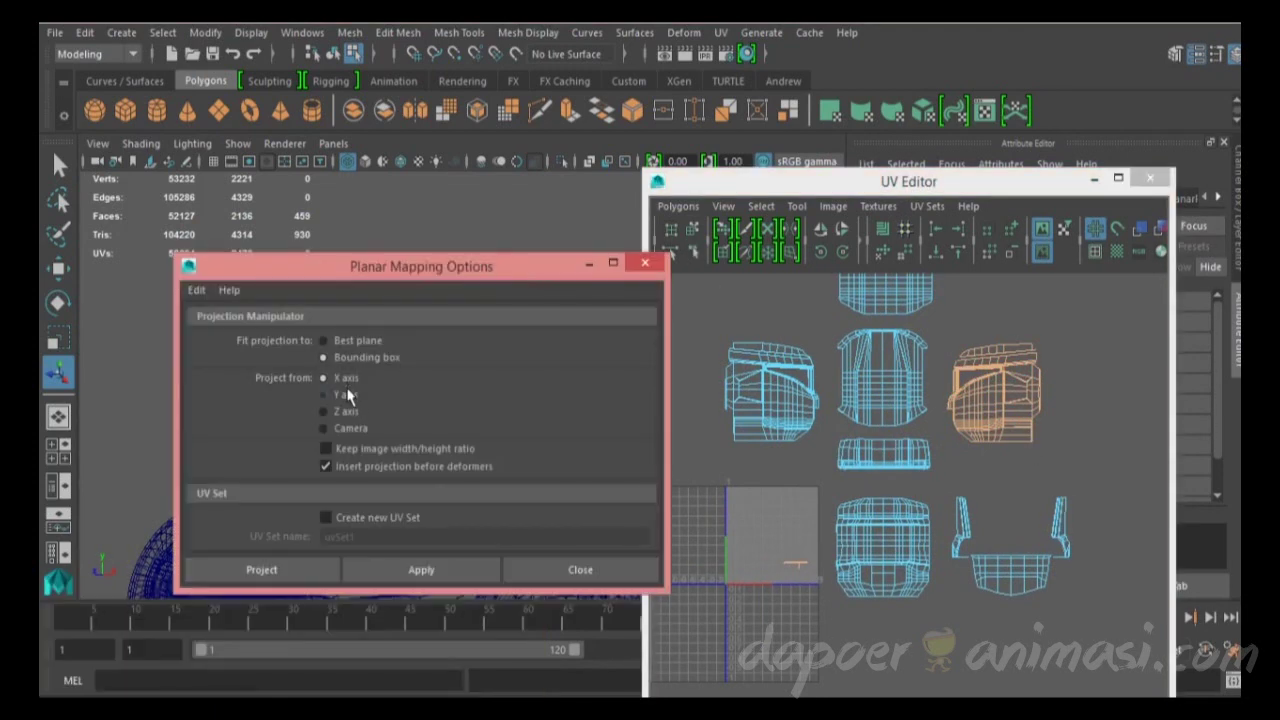
{"action": "left_click", "coordinate": [323, 565]}
{"action": "left_click_drag", "start_coordinate": [795, 537], "coordinate": [997, 395]}
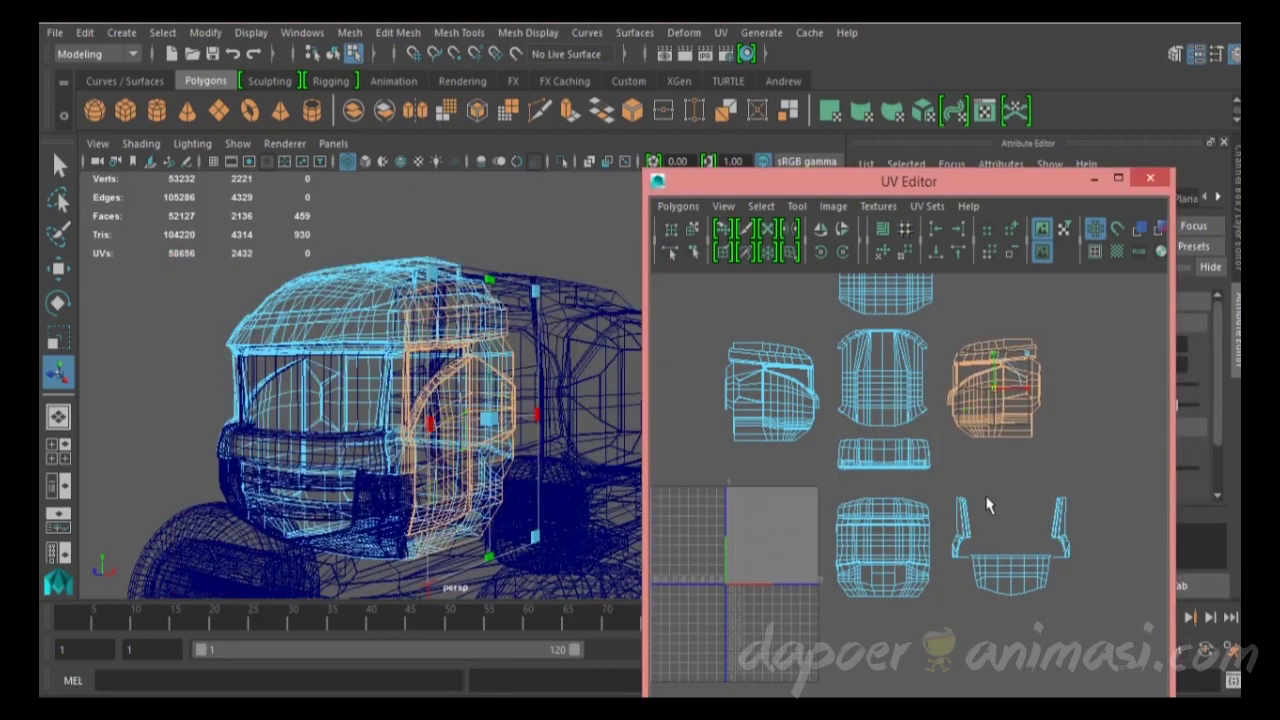
Step: Rotate both cab side shells a quarter turn so their roof bands face the roof shell, and align them beside it
{"action": "scroll", "coordinate": [845, 437], "scroll_direction": "up", "scroll_amount": 2}
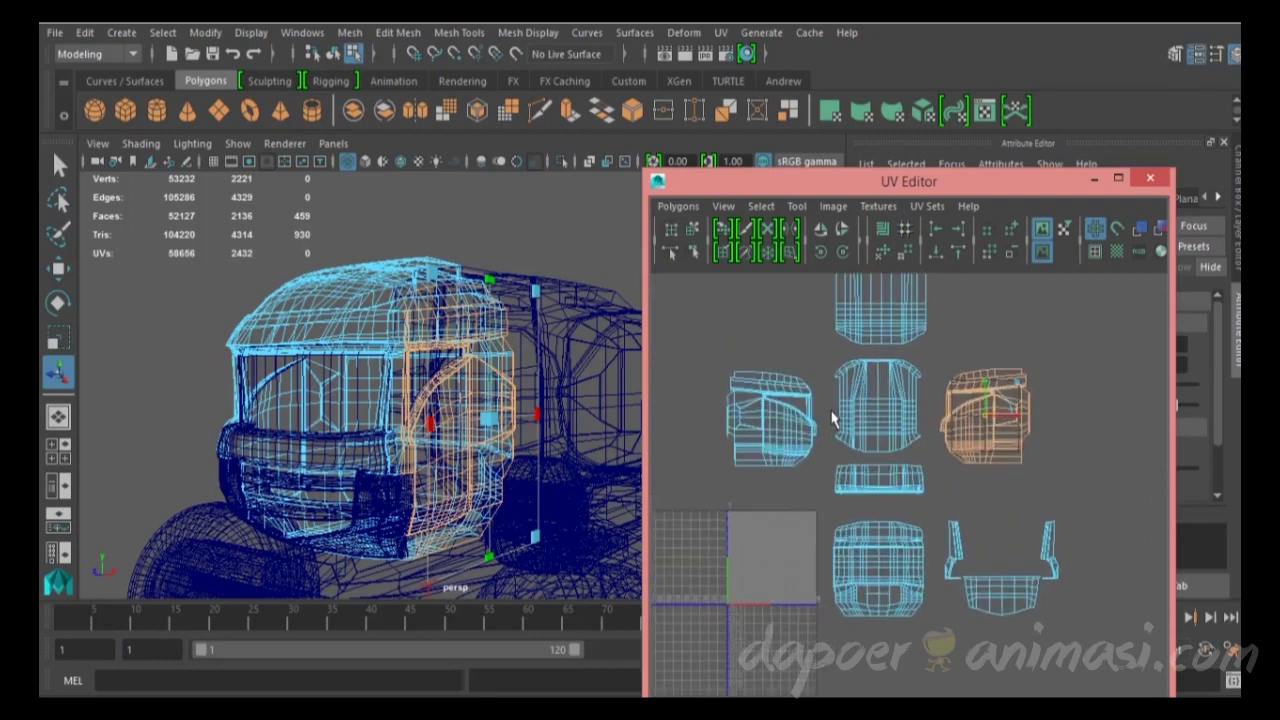
{"action": "middle_click_drag", "start_coordinate": [932, 377], "coordinate": [950, 410], "text": "alt"}
{"action": "left_click_drag", "start_coordinate": [692, 380], "coordinate": [739, 446]}
{"action": "left_click", "coordinate": [822, 252]}
{"action": "key", "text": "w"}
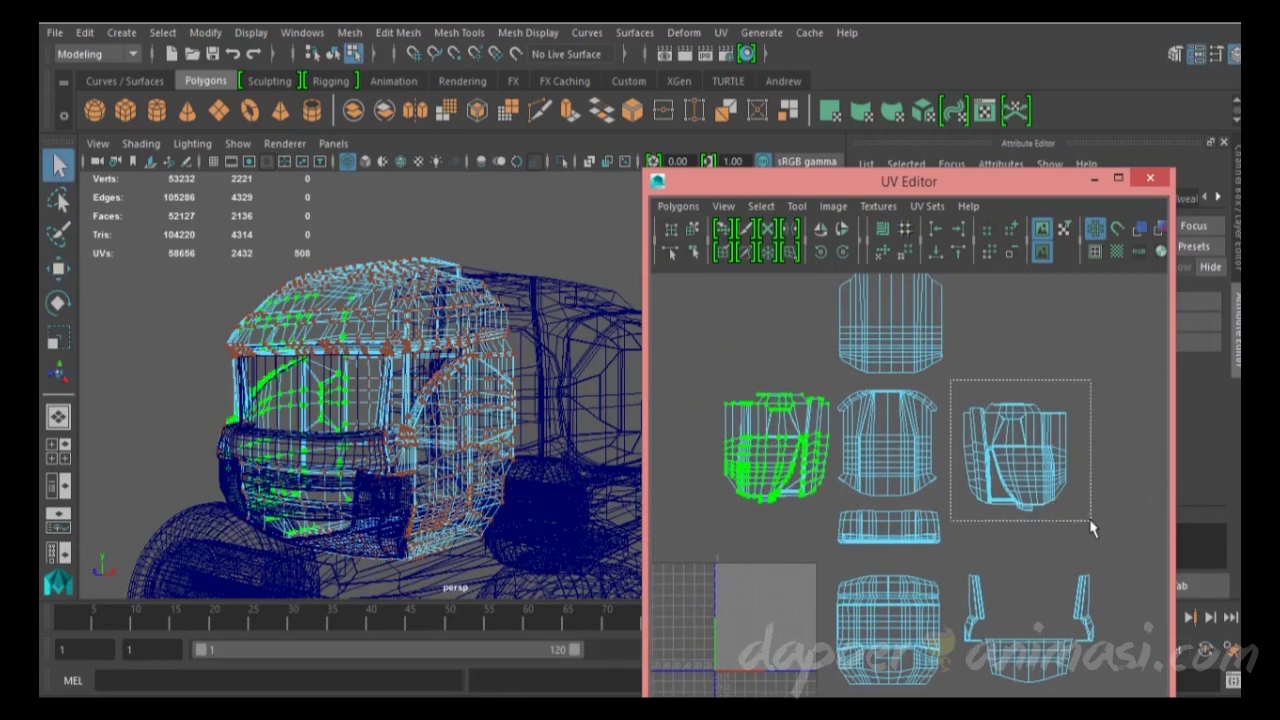
{"action": "left_click_drag", "start_coordinate": [1092, 530], "coordinate": [1092, 530]}
Step: Move the cab's underside shell from above the roof shell to below the UV square
{"action": "middle_click_drag", "start_coordinate": [882, 350], "coordinate": [869, 300], "text": "alt"}
{"action": "left_click", "coordinate": [883, 357]}
{"action": "left_click_drag", "start_coordinate": [869, 300], "coordinate": [735, 665]}
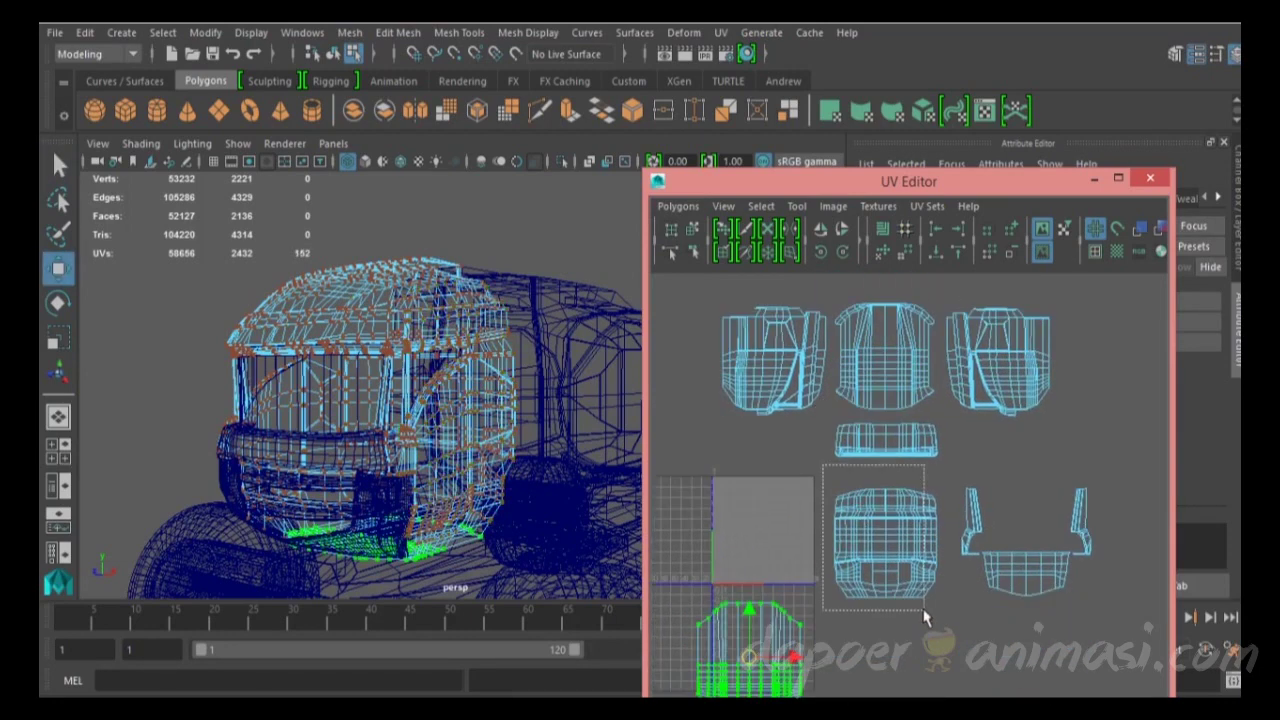
Step: Move the cab's rear shell above the roof shell, and select the visor shell
{"action": "left_click", "coordinate": [870, 605]}
{"action": "mouse_move", "coordinate": [870, 605]}
{"action": "middle_mouse_down", "text": "alt"}
{"action": "mouse_move", "coordinate": [882, 565]}
{"action": "mouse_move", "coordinate": [876, 620]}
{"action": "middle_mouse_up", "text": "alt"}
{"action": "left_click_drag", "start_coordinate": [876, 620], "coordinate": [874, 303]}
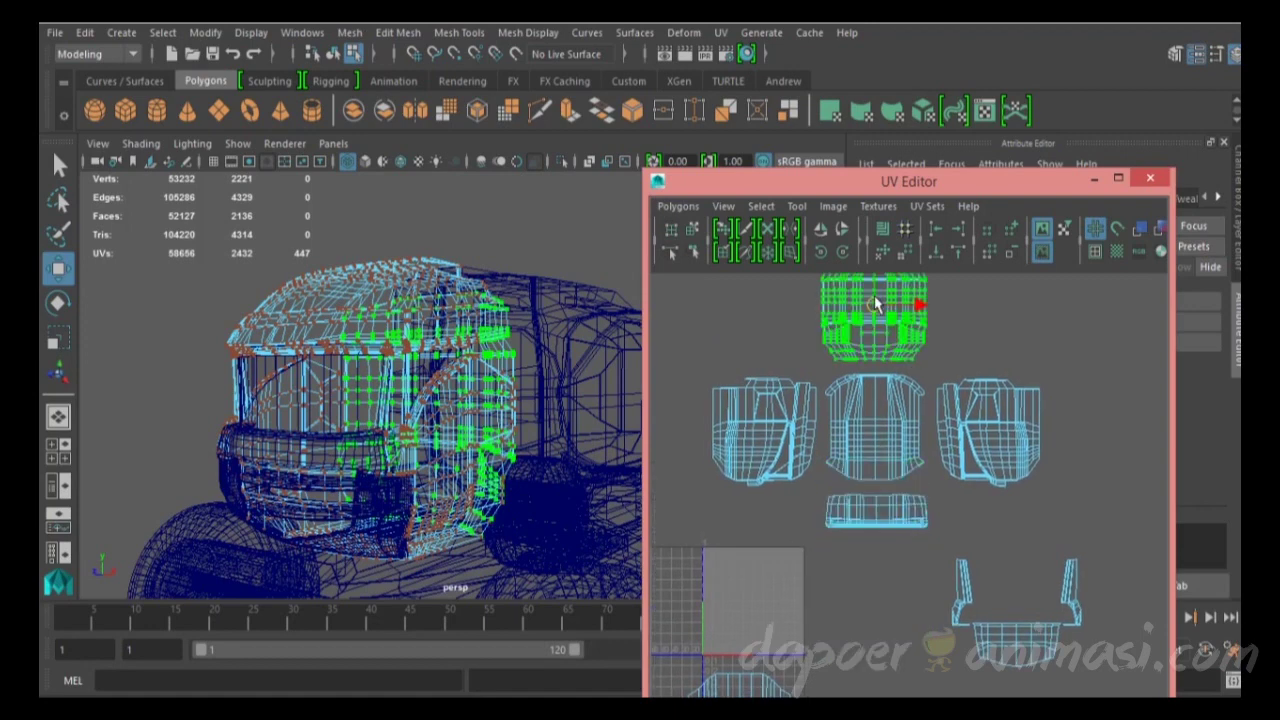
{"action": "middle_click_drag", "start_coordinate": [875, 307], "coordinate": [877, 215], "text": "alt"}
{"action": "left_click", "coordinate": [900, 422]}
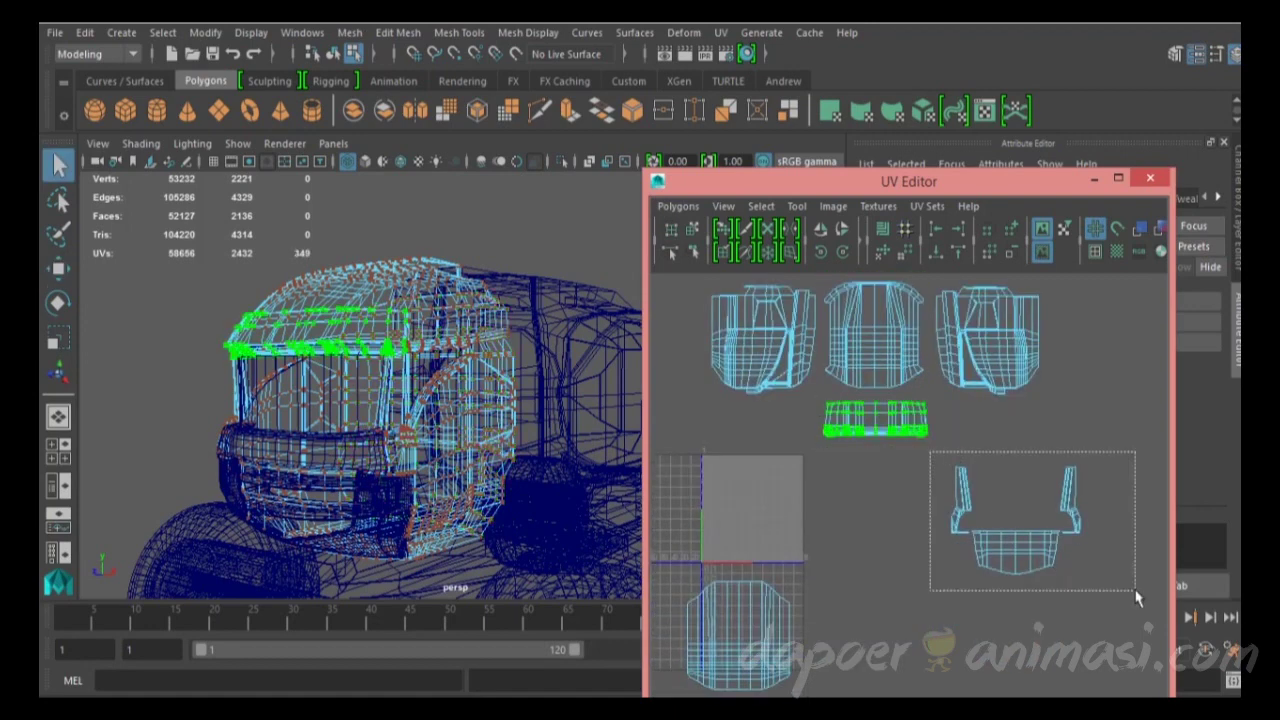
Step: Move the front shell with the windshield pillars and grille directly below the visor shell
{"action": "left_click_drag", "start_coordinate": [1136, 597], "coordinate": [1136, 597]}
{"action": "key", "text": "w"}
{"action": "left_click_drag", "start_coordinate": [1012, 521], "coordinate": [877, 508]}
{"action": "scroll", "coordinate": [904, 453], "scroll_direction": "down", "scroll_amount": 3}
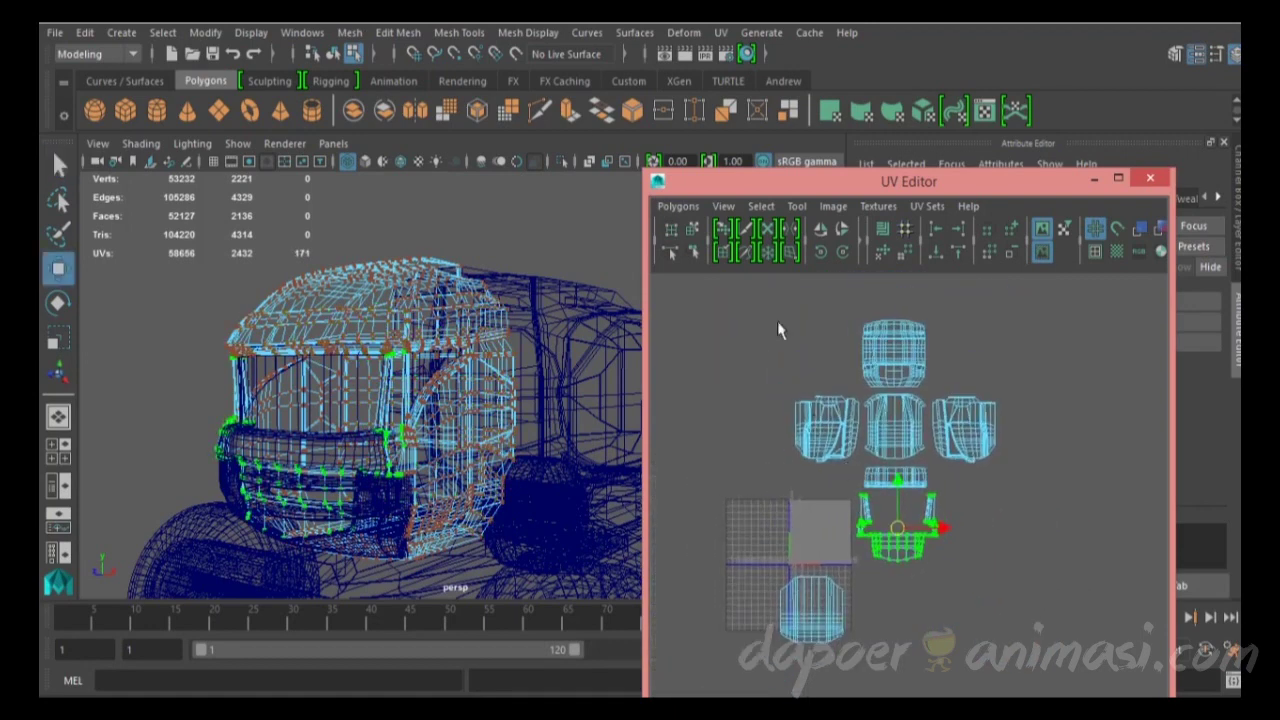
Step: Scale the cab shells and place them inside the UV square, with the underside shell beside the front shell
{"action": "left_click_drag", "start_coordinate": [780, 329], "coordinate": [1005, 575]}
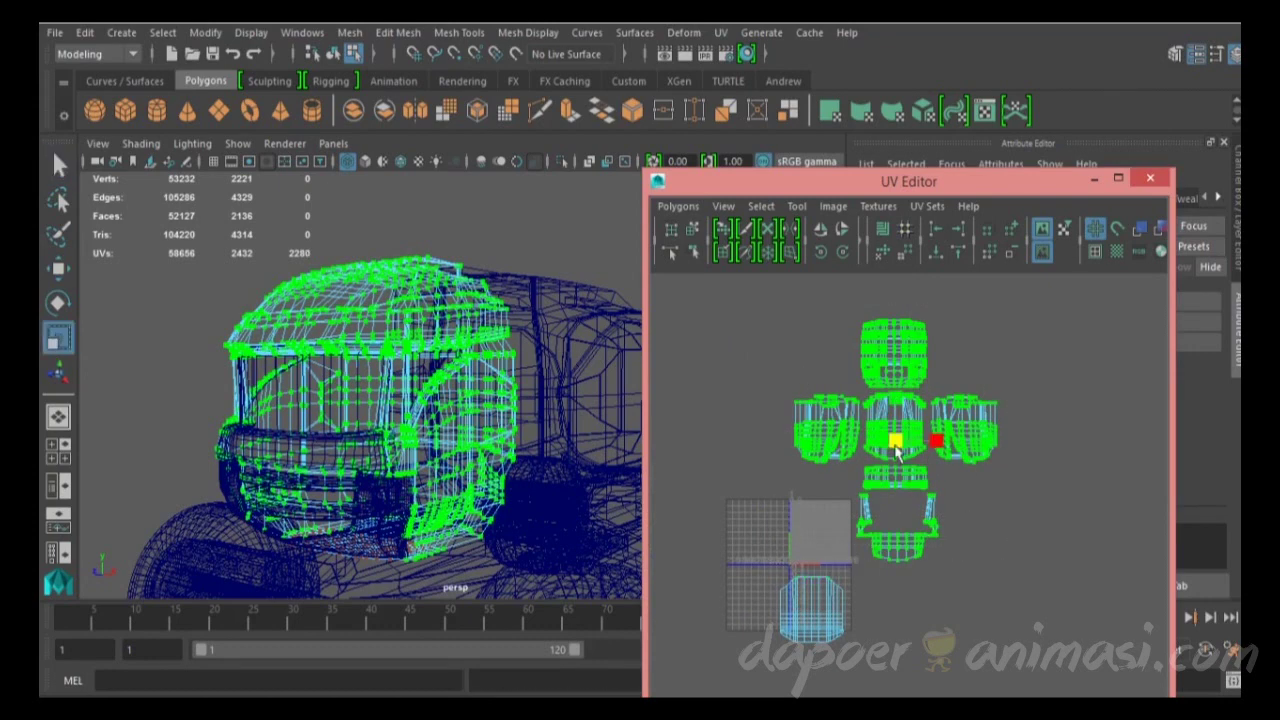
{"action": "left_click_drag", "start_coordinate": [897, 452], "coordinate": [886, 430]}
{"action": "scroll", "coordinate": [904, 427], "scroll_direction": "up", "scroll_amount": 3}
{"action": "scroll", "coordinate": [904, 427], "scroll_direction": "down", "scroll_amount": 1}
{"action": "key", "text": "w"}
{"action": "left_click_drag", "start_coordinate": [908, 491], "coordinate": [1016, 530]}
Step: Enlarge the visor and front shells slightly, keeping them lined up below the roof shell
{"action": "scroll", "coordinate": [872, 590], "scroll_direction": "up", "scroll_amount": 2}
{"action": "scroll", "coordinate": [876, 527], "scroll_direction": "up", "scroll_amount": 1}
{"action": "scroll", "coordinate": [876, 527], "scroll_direction": "down", "scroll_amount": 3}
{"action": "left_click", "coordinate": [846, 530]}
{"action": "scroll", "coordinate": [829, 478], "scroll_direction": "up", "scroll_amount": 2}
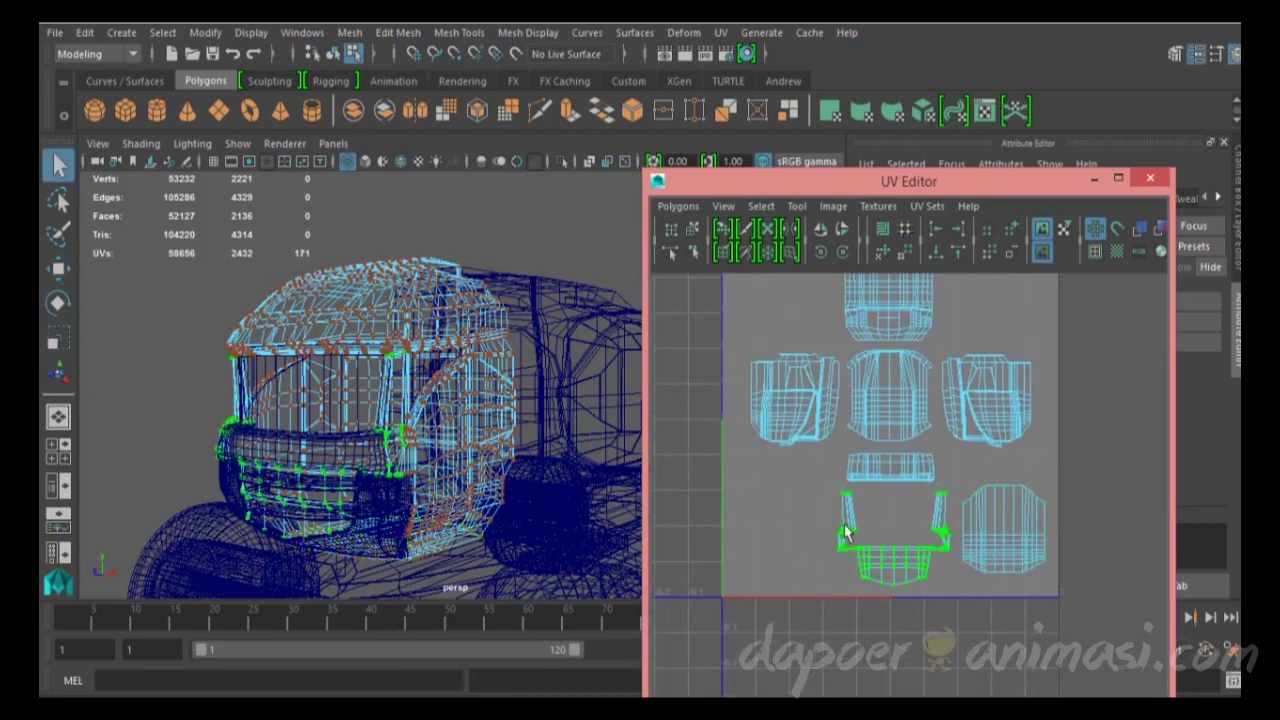
{"action": "scroll", "coordinate": [860, 535], "scroll_direction": "up", "scroll_amount": 2}
{"action": "key", "text": "w"}
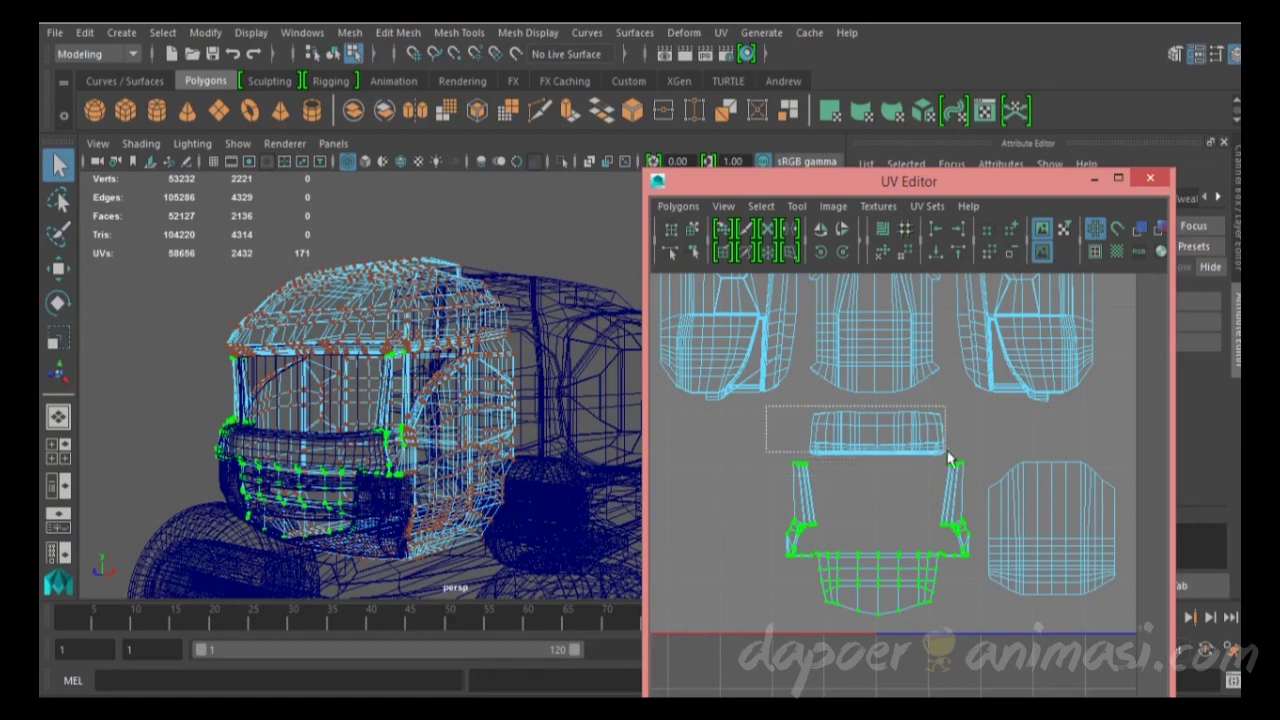
{"action": "key", "text": "q"}
{"action": "scroll", "coordinate": [873, 508], "scroll_direction": "down", "scroll_amount": 3}
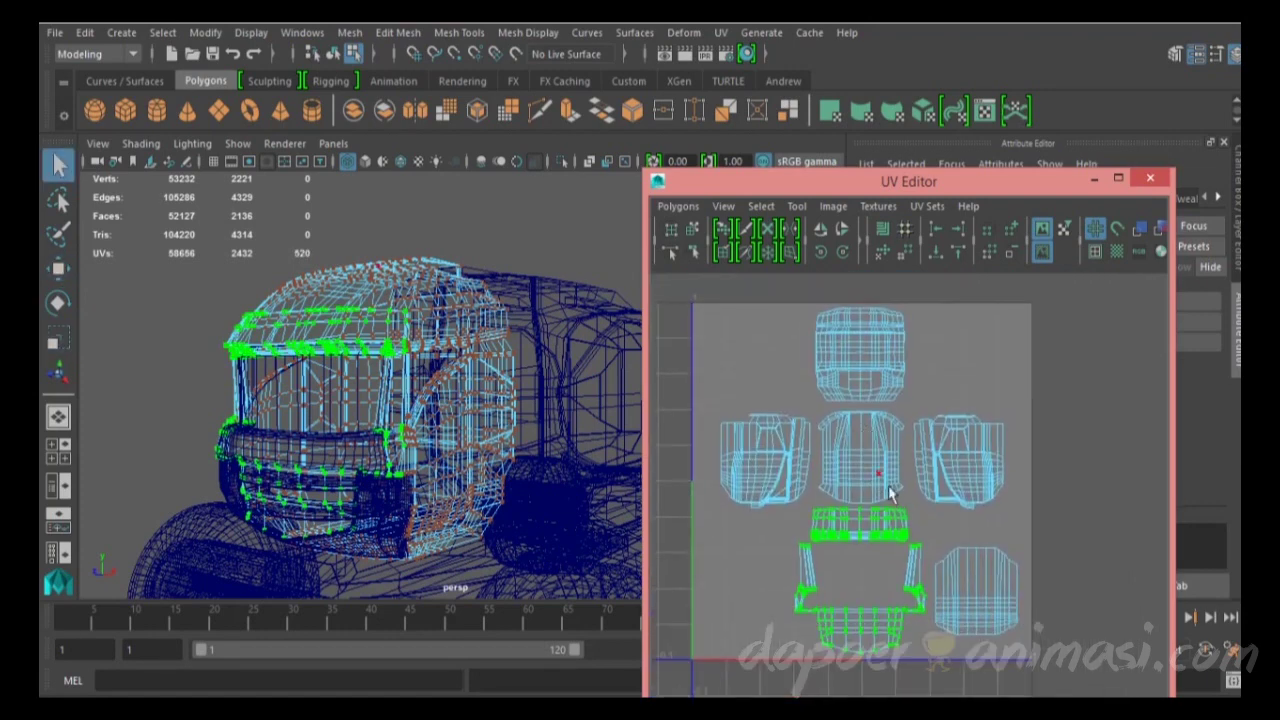
Step: Enlarge the underside shell slightly and widen the front shell next to it
{"action": "left_click", "coordinate": [976, 598]}
{"action": "key", "text": "w"}
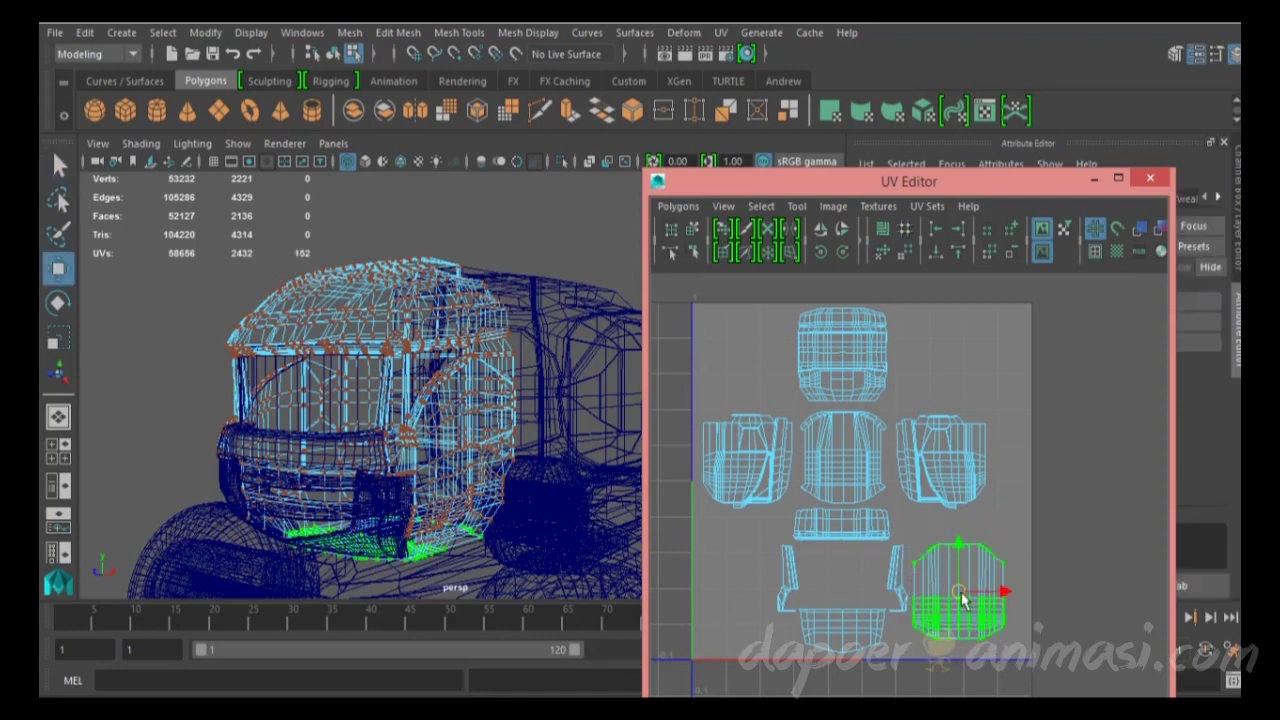
{"action": "middle_click_drag", "start_coordinate": [919, 472], "coordinate": [931, 452], "text": "alt"}
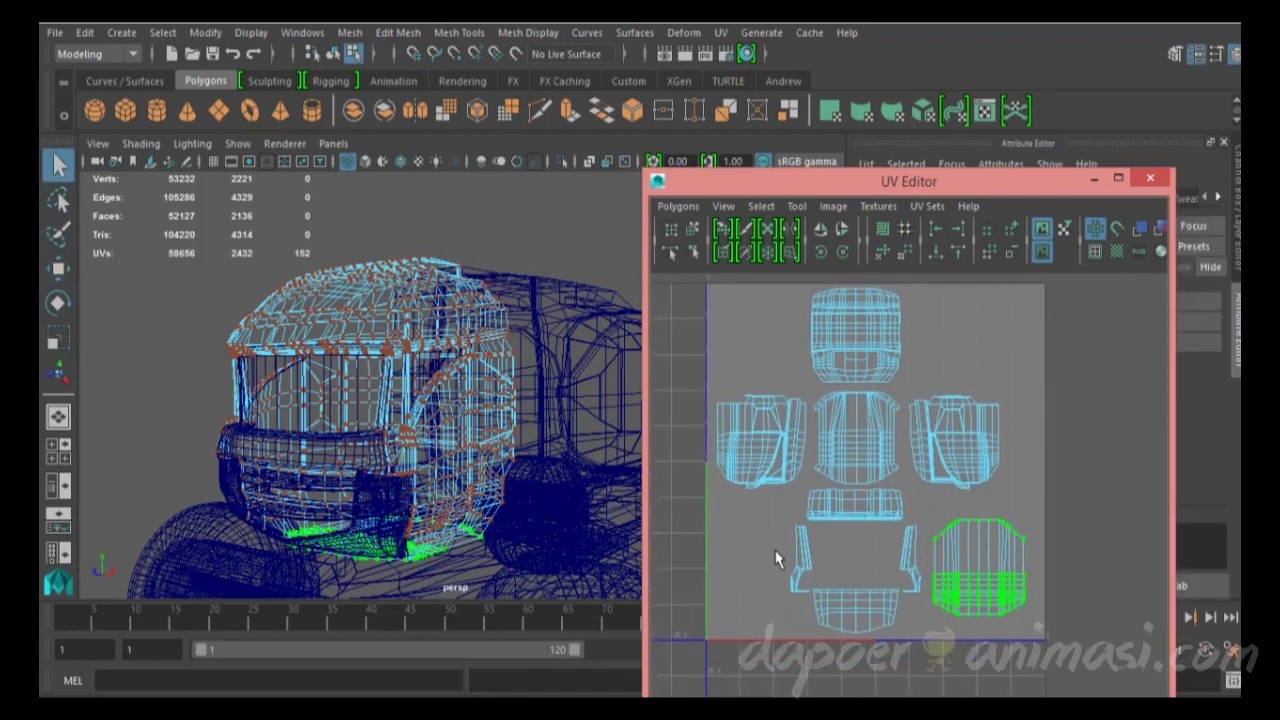
{"action": "left_click_drag", "start_coordinate": [925, 651], "coordinate": [925, 650]}
{"action": "key", "text": "w"}
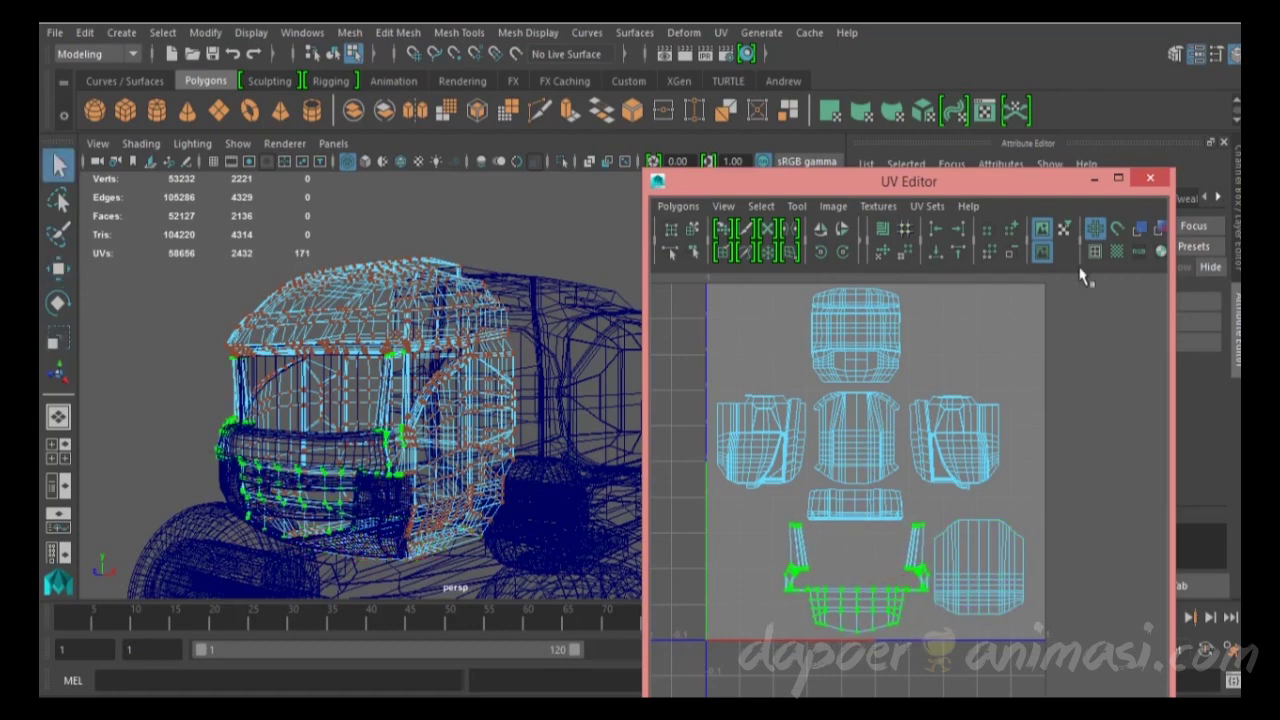
Step: Preview the checker pattern on the shaded cab to examine its UV proportions, and turn the pattern off again
{"action": "left_click", "coordinate": [1117, 251]}
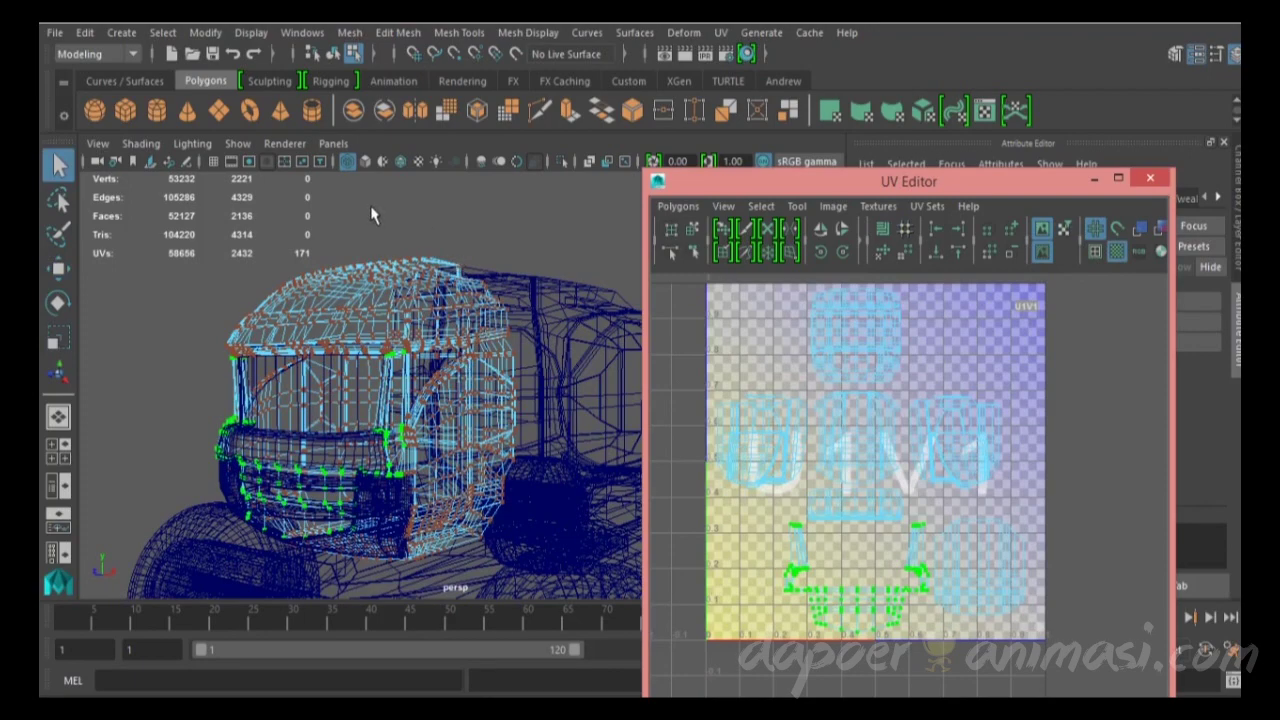
{"action": "key", "text": "F8"}
{"action": "key", "text": "5"}
{"action": "scroll", "coordinate": [443, 337], "scroll_direction": "up", "scroll_amount": 3}
{"action": "mouse_move", "coordinate": [443, 337]}
{"action": "left_mouse_down", "text": "alt"}
{"action": "mouse_move", "coordinate": [428, 322]}
{"action": "mouse_move", "coordinate": [543, 337]}
{"action": "mouse_move", "coordinate": [543, 289]}
{"action": "mouse_move", "coordinate": [449, 366]}
{"action": "mouse_move", "coordinate": [285, 355]}
{"action": "mouse_move", "coordinate": [432, 378]}
{"action": "left_mouse_up", "text": "alt"}
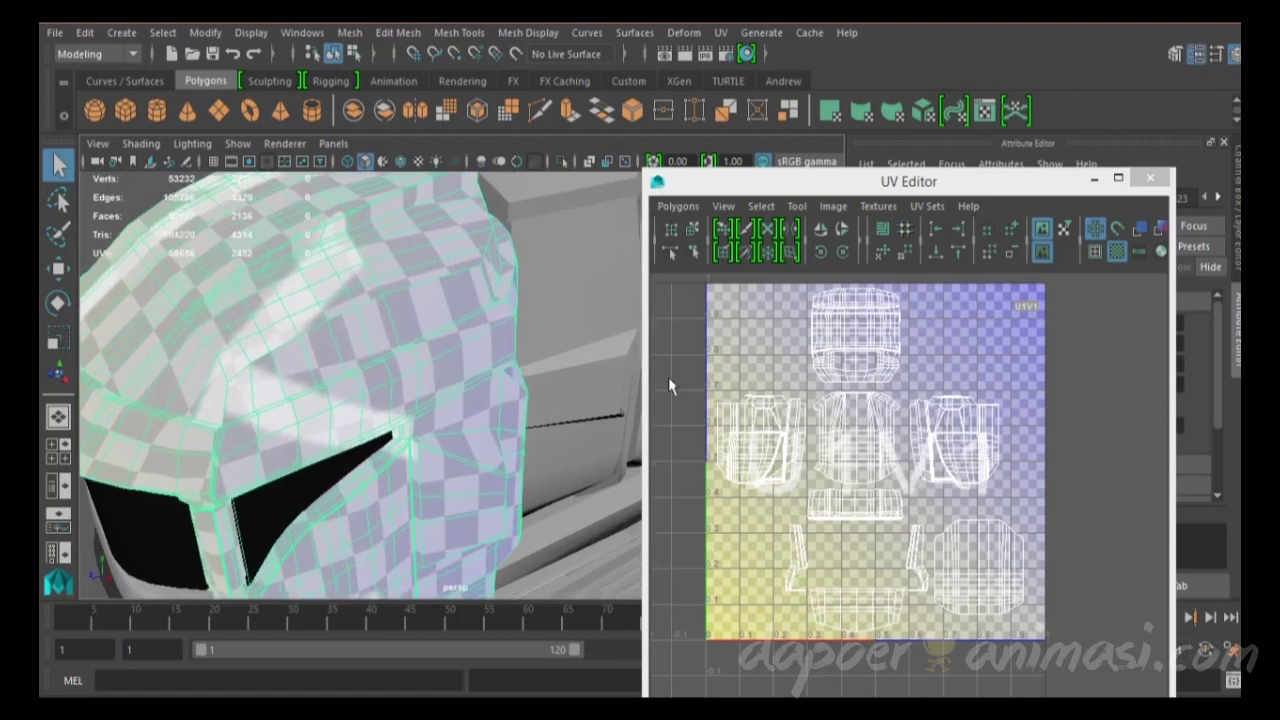
{"action": "left_click", "coordinate": [1117, 252]}
{"action": "scroll", "coordinate": [390, 304], "scroll_direction": "down", "scroll_amount": 3}
{"action": "left_click_drag", "start_coordinate": [390, 304], "coordinate": [352, 343], "text": "alt"}
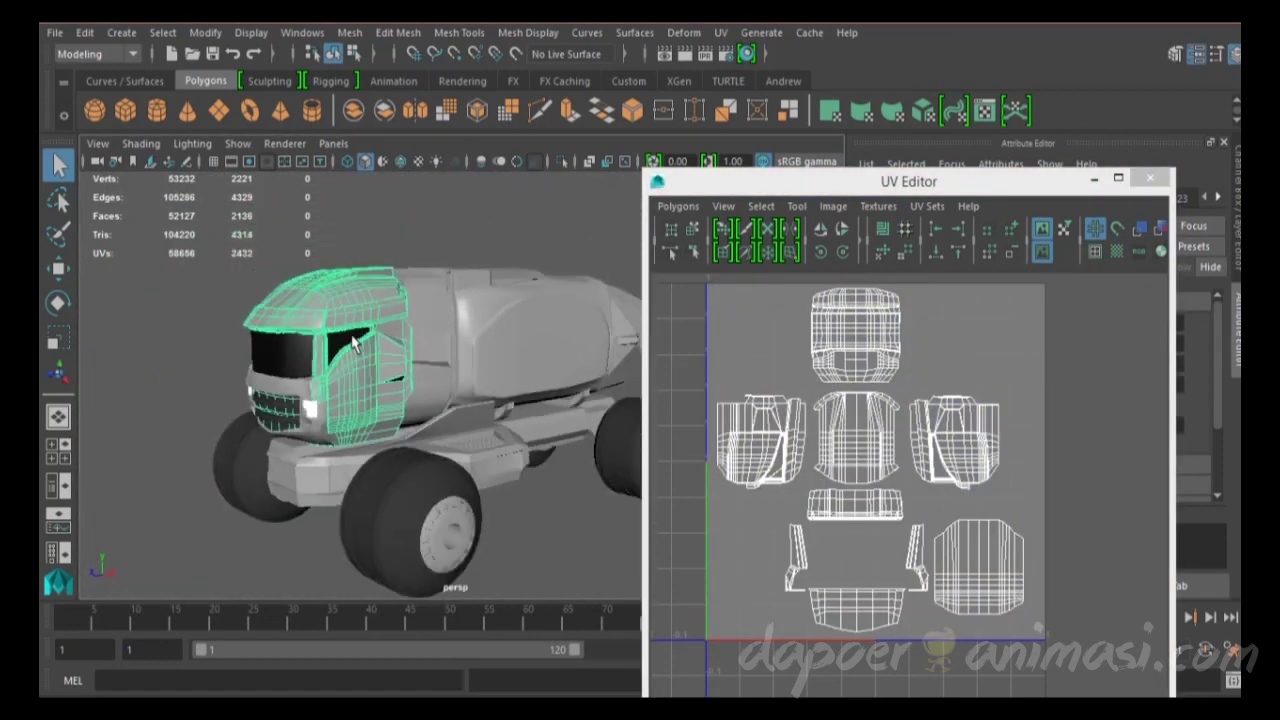
{"action": "scroll", "coordinate": [352, 343], "scroll_direction": "up", "scroll_amount": 2}
{"action": "middle_click_drag", "start_coordinate": [922, 402], "coordinate": [928, 418], "text": "alt"}
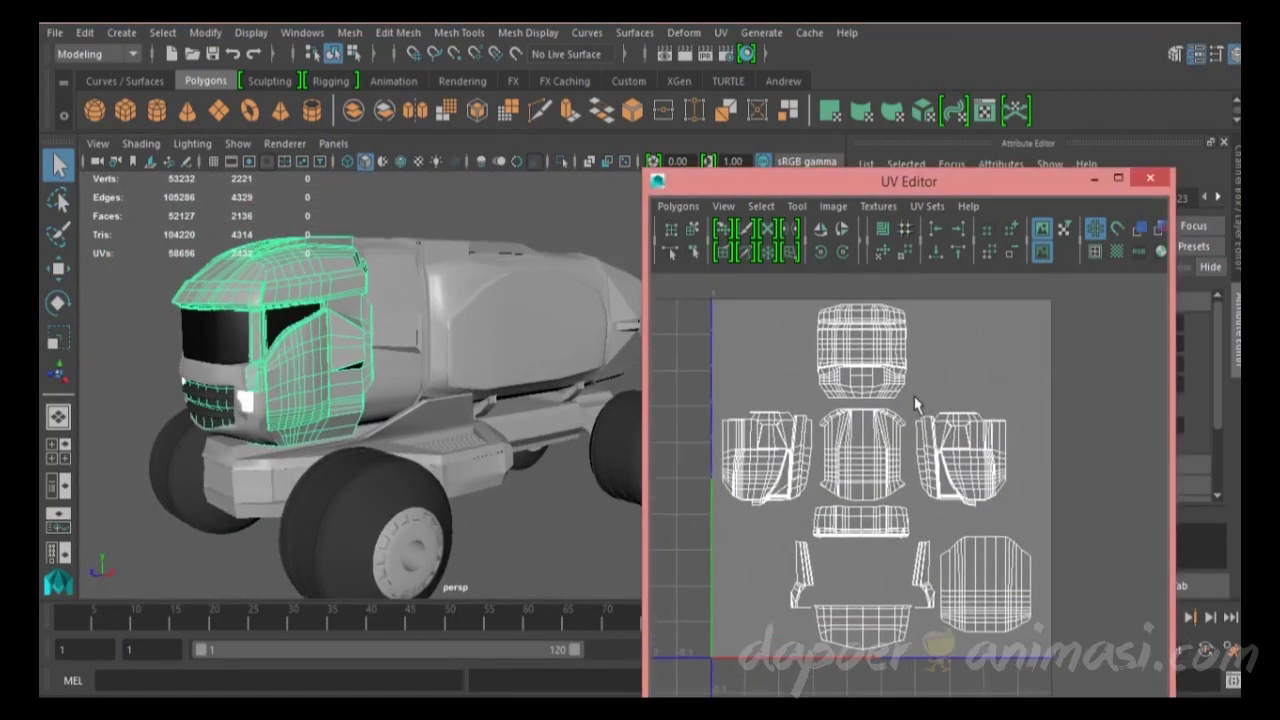
Step: Adjust the two cab side shells next to the roof shell and widen the visor shell slightly
{"action": "right_click_drag", "start_coordinate": [877, 372], "coordinate": [930, 372]}
{"action": "left_click", "coordinate": [877, 372]}
{"action": "left_click_drag", "start_coordinate": [300, 360], "coordinate": [340, 371], "text": "alt"}
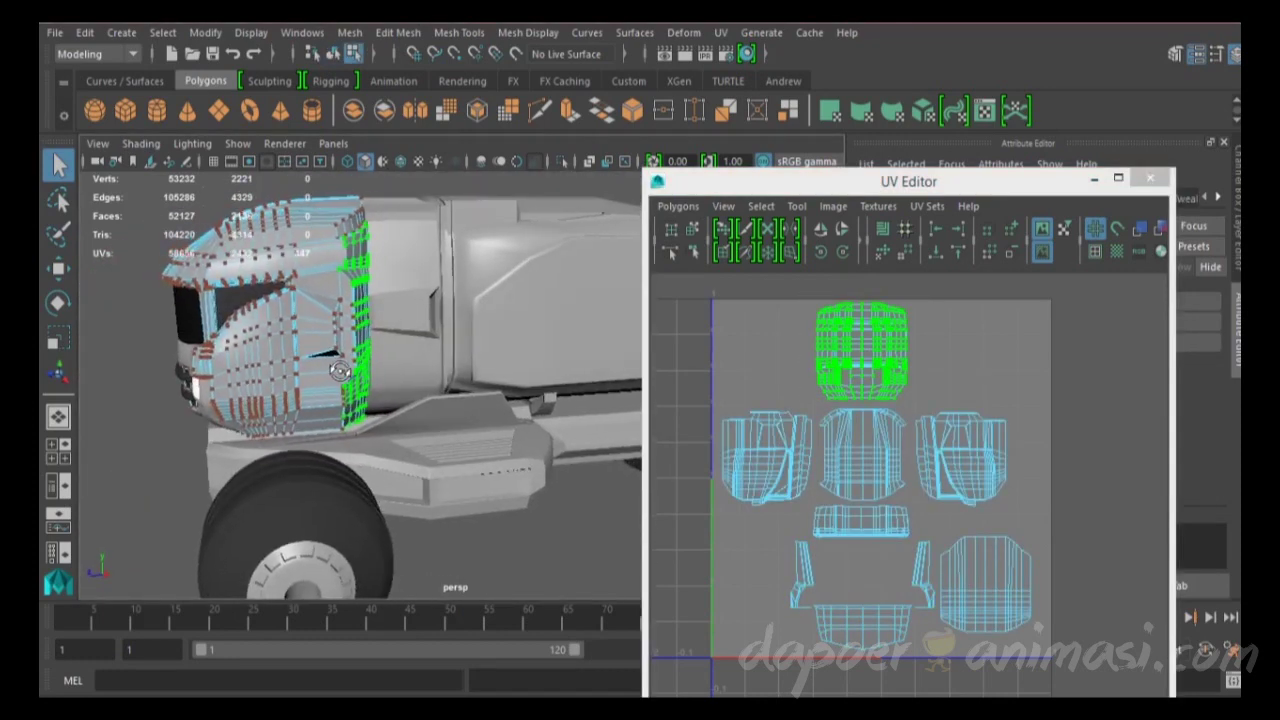
{"action": "scroll", "coordinate": [914, 400], "scroll_direction": "up", "scroll_amount": 1}
{"action": "left_click", "coordinate": [955, 460]}
{"action": "key", "text": "w"}
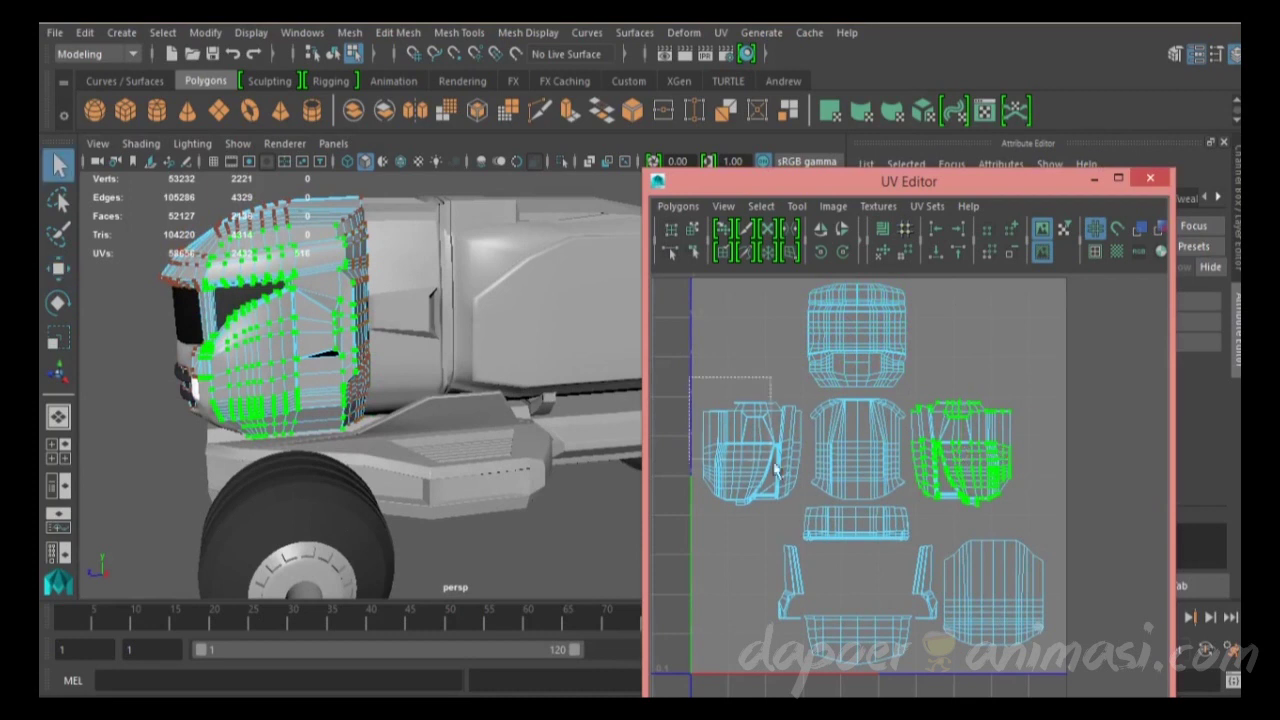
{"action": "left_click_drag", "start_coordinate": [776, 468], "coordinate": [777, 470]}
{"action": "key", "text": "w"}
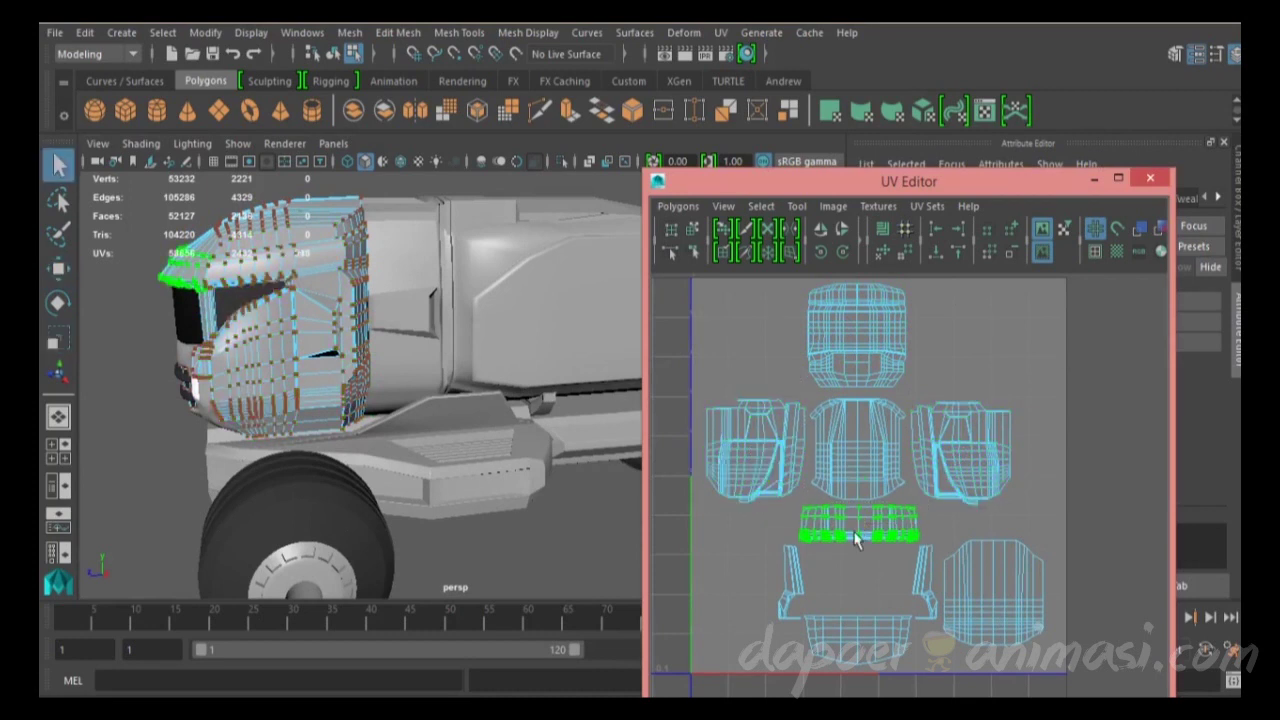
Step: Move the underside shell toward the lower-right corner of the UV square, away from the front shell
{"action": "scroll", "coordinate": [720, 337], "scroll_direction": "down", "scroll_amount": 1}
{"action": "left_click_drag", "start_coordinate": [700, 320], "coordinate": [1045, 665]}
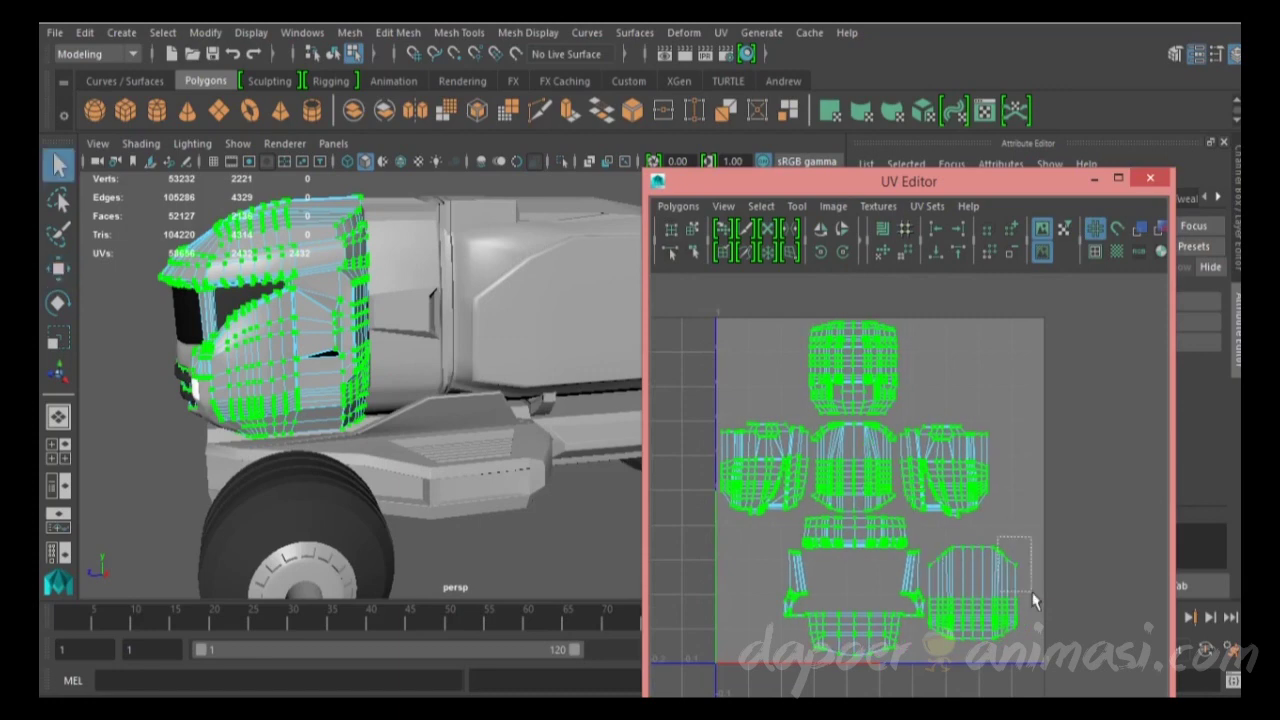
{"action": "left_click_drag", "start_coordinate": [1035, 600], "coordinate": [1033, 598]}
{"action": "left_click", "coordinate": [761, 206]}
{"action": "left_click", "coordinate": [829, 274]}
{"action": "key", "text": "w"}
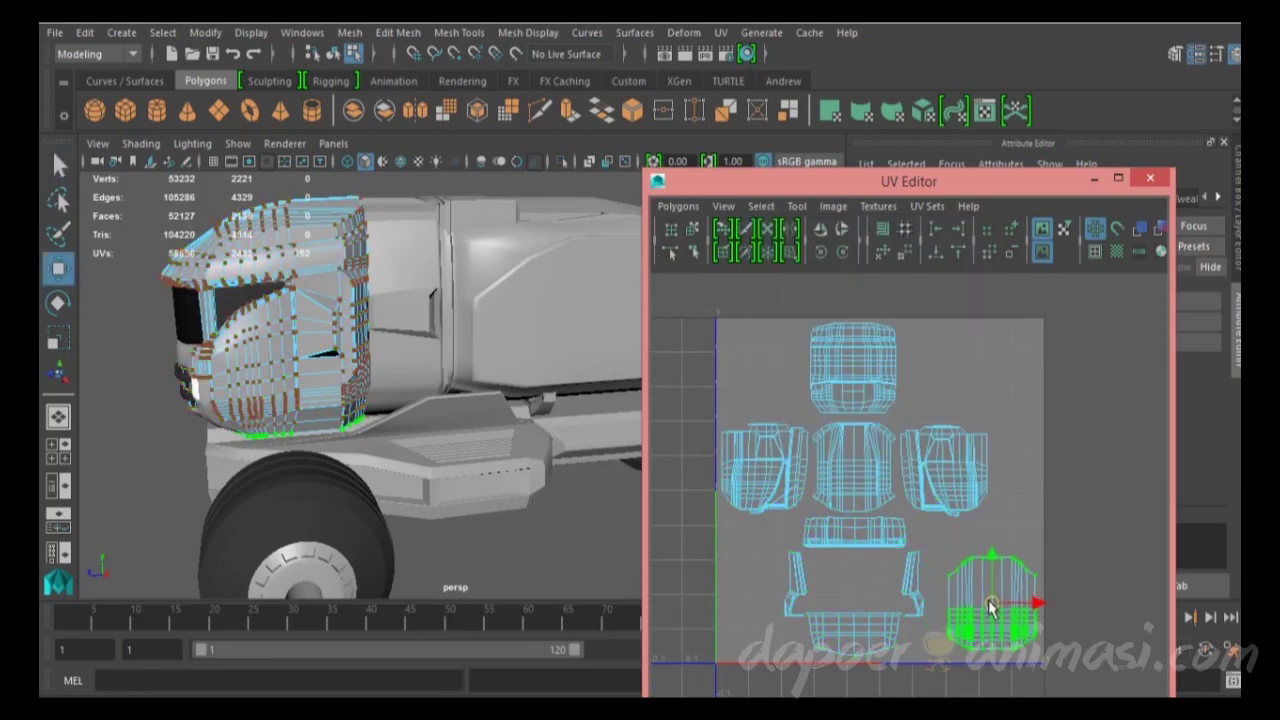
Step: Select the grille shell on its own and adjust its fit between the two windshield pillar shells
{"action": "key", "text": "q"}
{"action": "left_click", "coordinate": [960, 540]}
{"action": "scroll", "coordinate": [945, 500], "scroll_direction": "up", "scroll_amount": 2}
{"action": "left_click_drag", "start_coordinate": [833, 568], "coordinate": [838, 574]}
{"action": "left_click_drag", "start_coordinate": [781, 524], "coordinate": [878, 590]}
{"action": "key", "text": "q"}
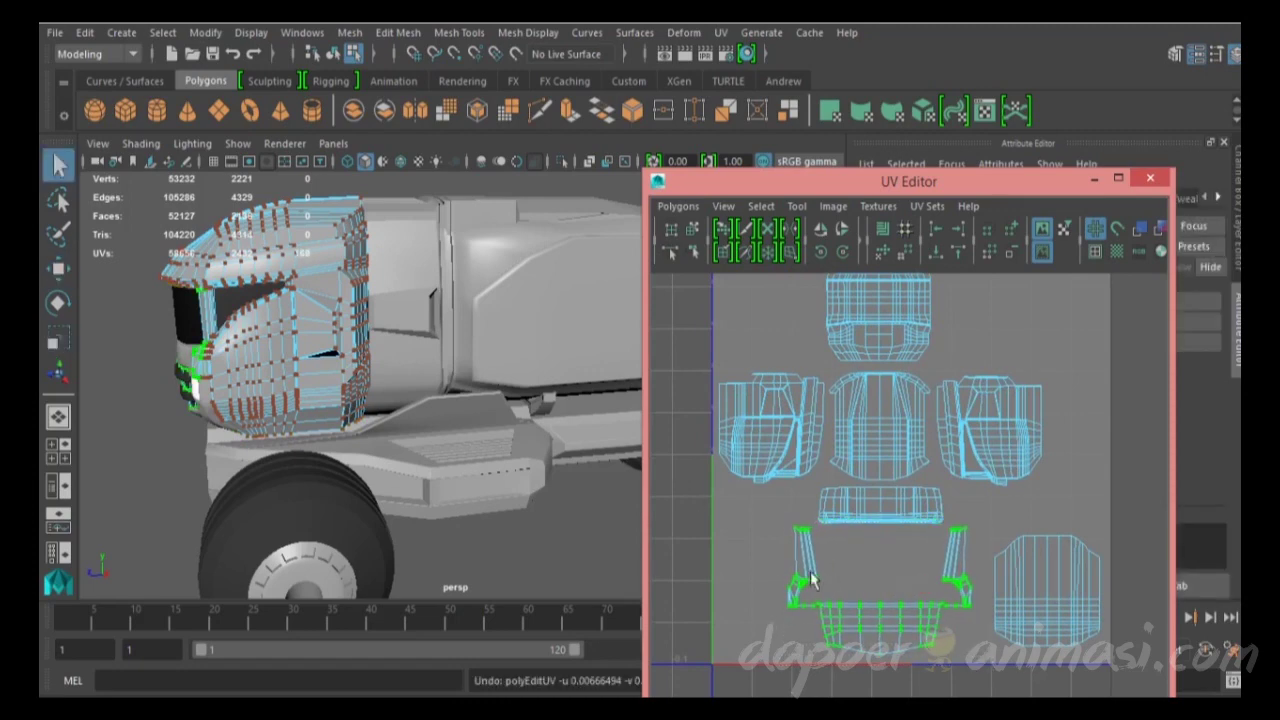
{"action": "left_click", "coordinate": [761, 206]}
{"action": "left_click", "coordinate": [775, 277]}
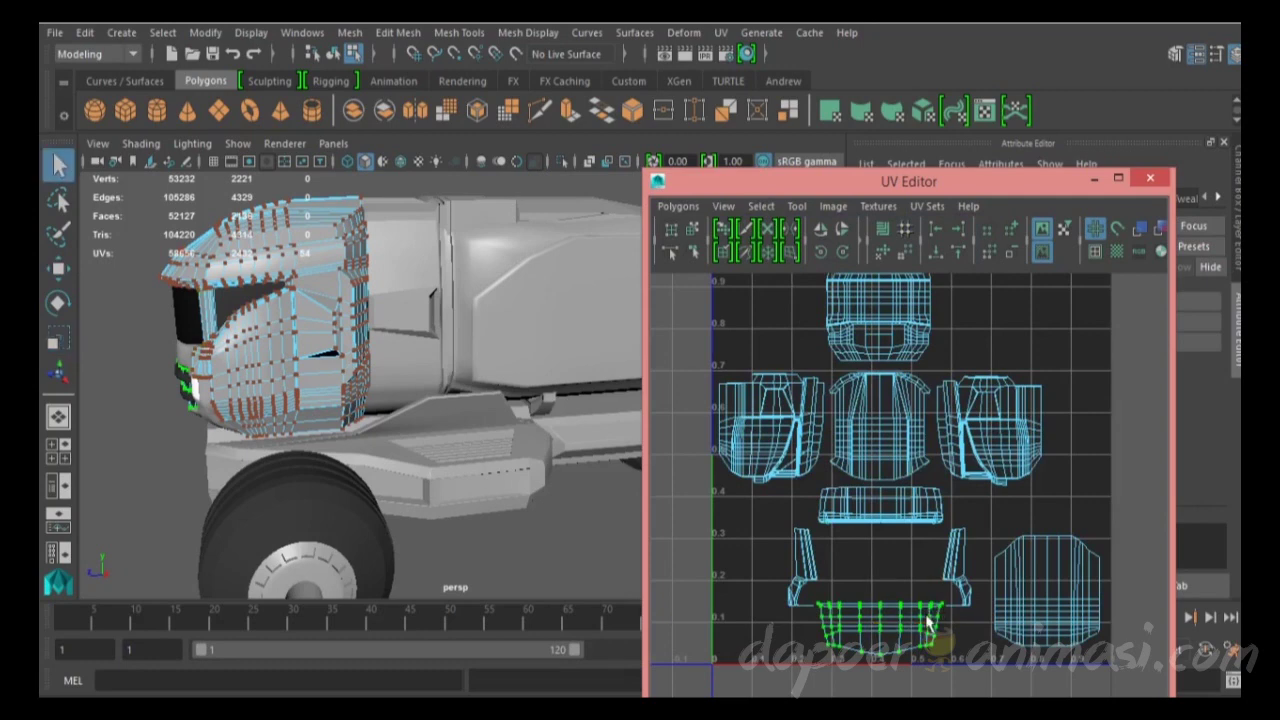
{"action": "key", "text": "w"}
{"action": "left_click_drag", "start_coordinate": [923, 607], "coordinate": [923, 591]}
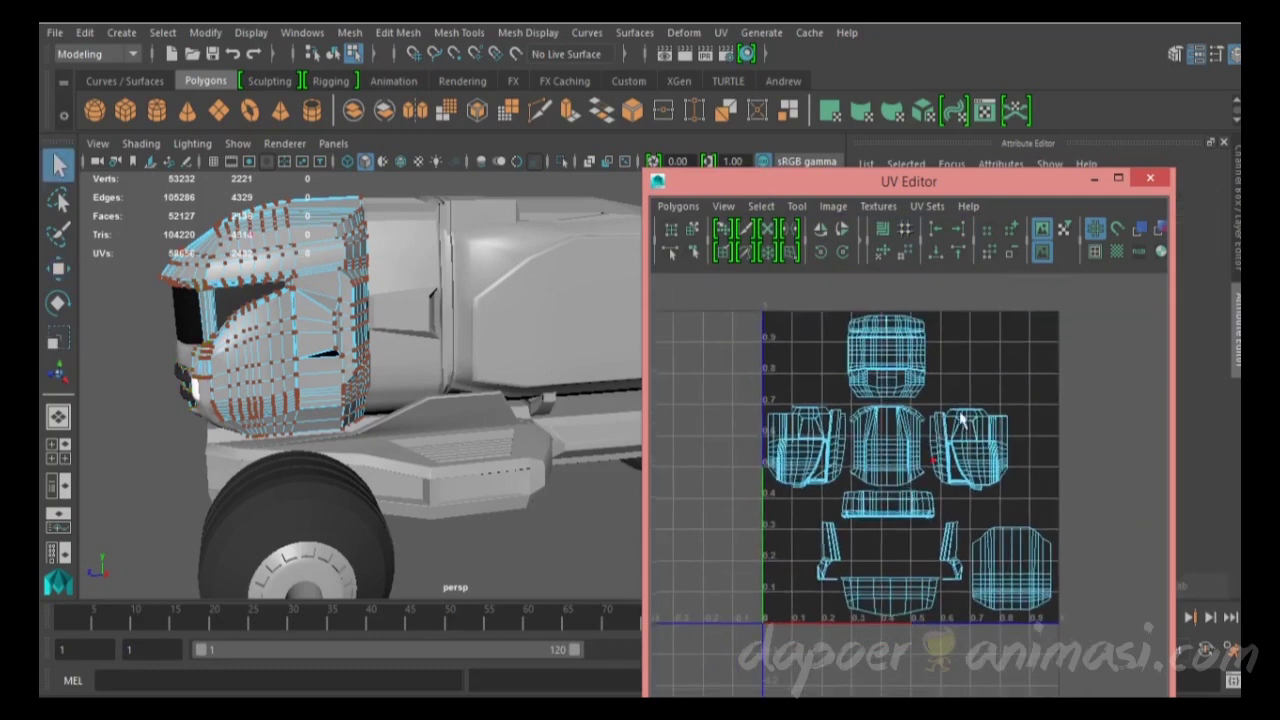
Step: Turn off image dimming in the UV view and reselect the cab in object mode
{"action": "left_click", "coordinate": [1043, 252]}
{"action": "left_click", "coordinate": [334, 53]}
{"action": "left_click", "coordinate": [157, 318]}
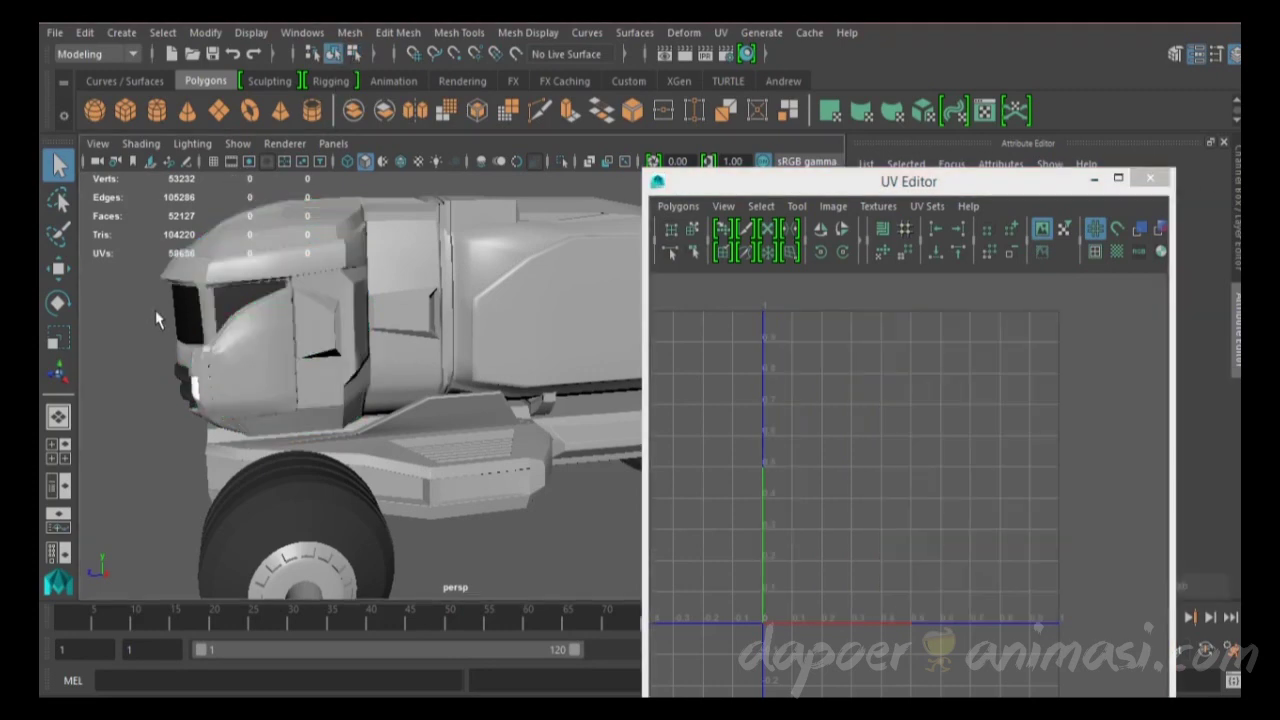
{"action": "left_click", "coordinate": [283, 250]}
{"action": "left_click", "coordinate": [519, 321]}
{"action": "key", "text": "ctrl+z"}
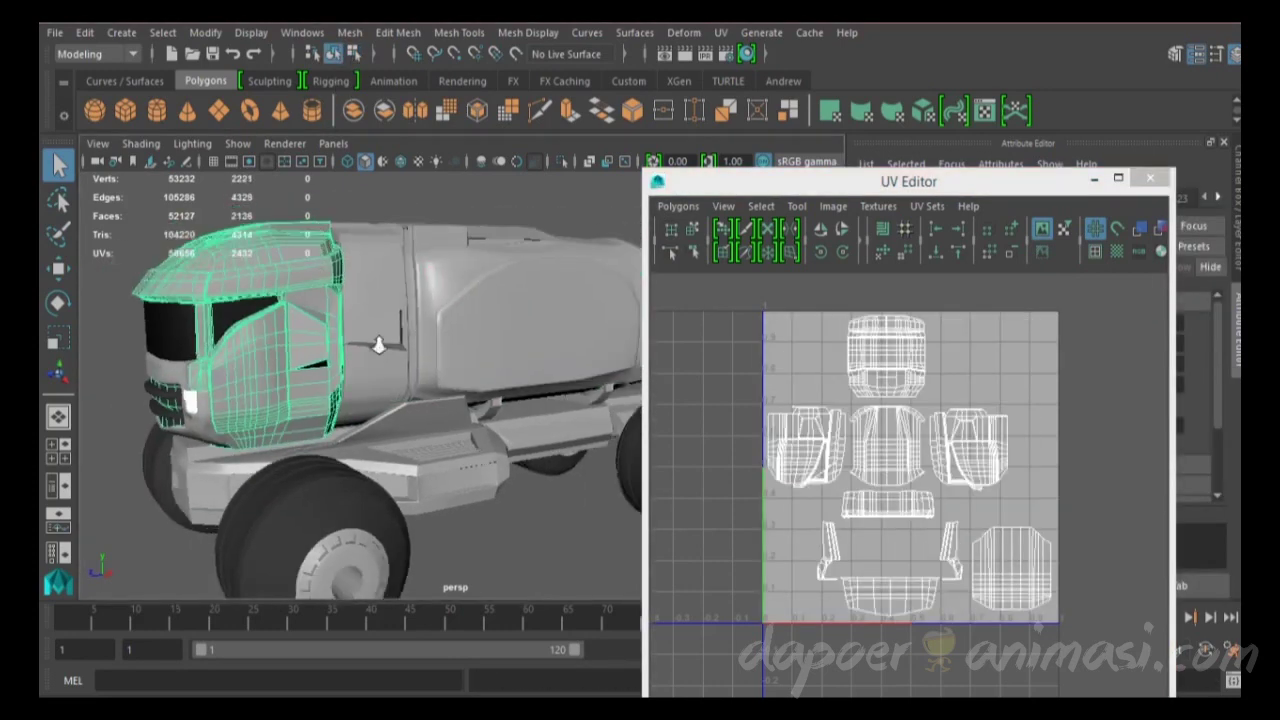
Step: Select the windshield pillar shells together with the grille shell and fine-tune their placement below the visor shell
{"action": "right_click_drag", "start_coordinate": [963, 592], "coordinate": [963, 494]}
{"action": "left_click_drag", "start_coordinate": [749, 262], "coordinate": [940, 603]}
{"action": "key", "text": "w"}
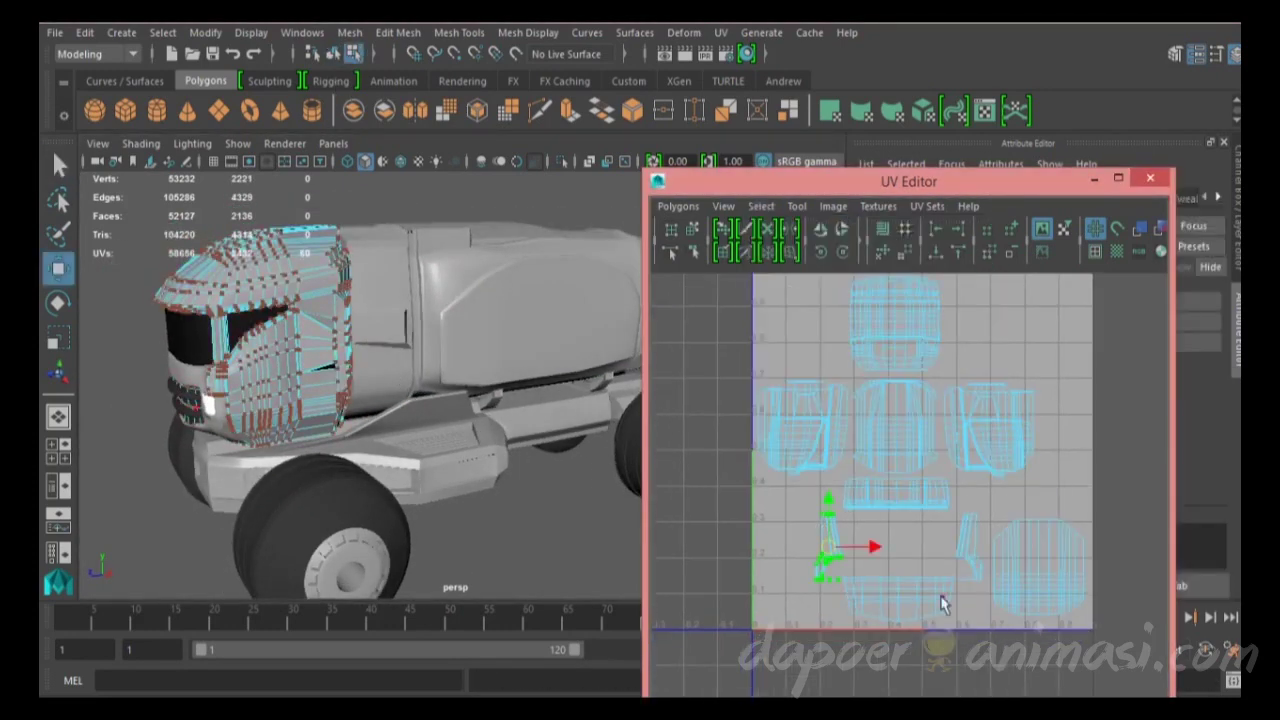
{"action": "left_click_drag", "start_coordinate": [912, 652], "coordinate": [963, 565], "text": "shift"}
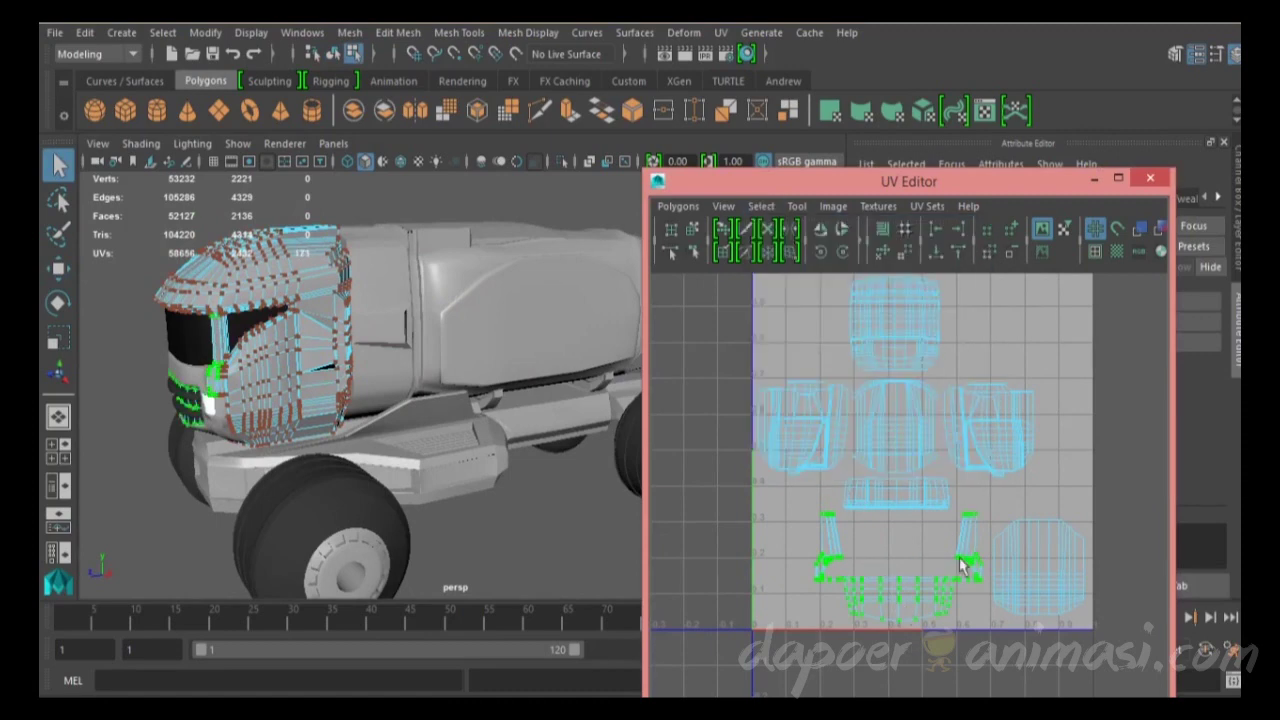
Step: Turn image dimming back on, and save the scene in object mode with nothing selected
{"action": "left_click", "coordinate": [1042, 252]}
{"action": "scroll", "coordinate": [1006, 337], "scroll_direction": "down", "scroll_amount": 1}
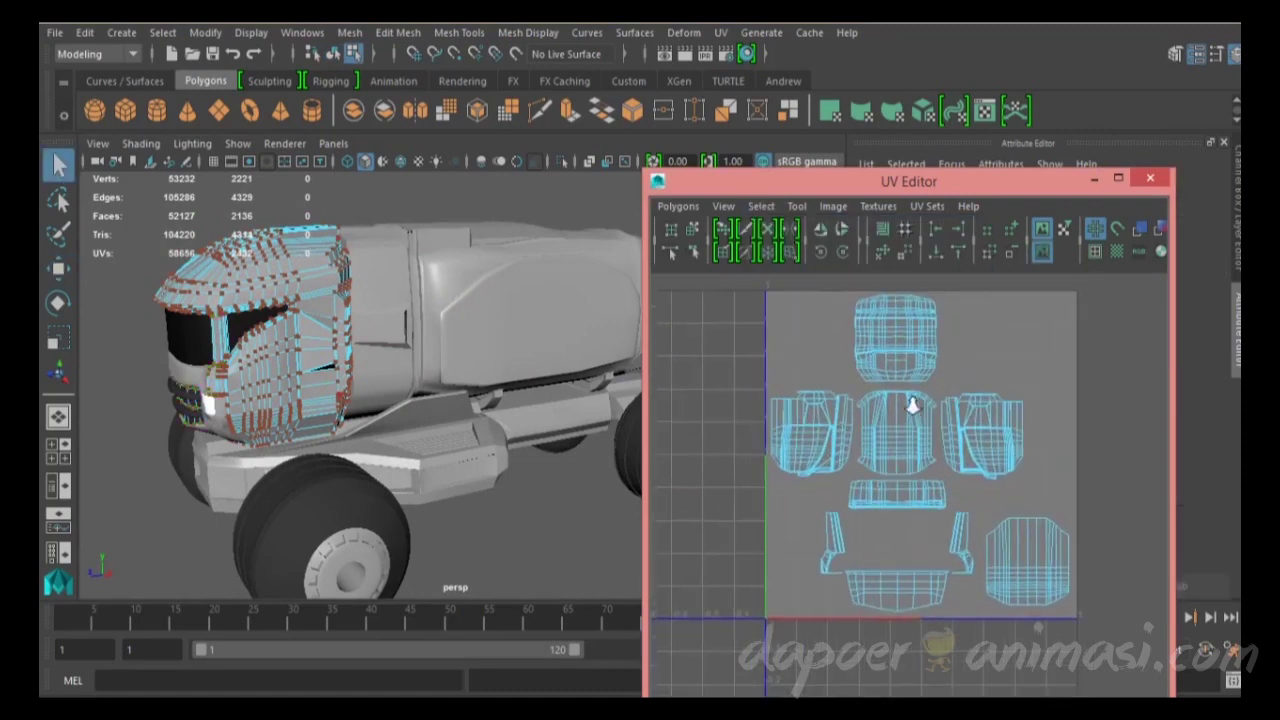
{"action": "left_click", "coordinate": [333, 53]}
{"action": "left_click", "coordinate": [355, 200]}
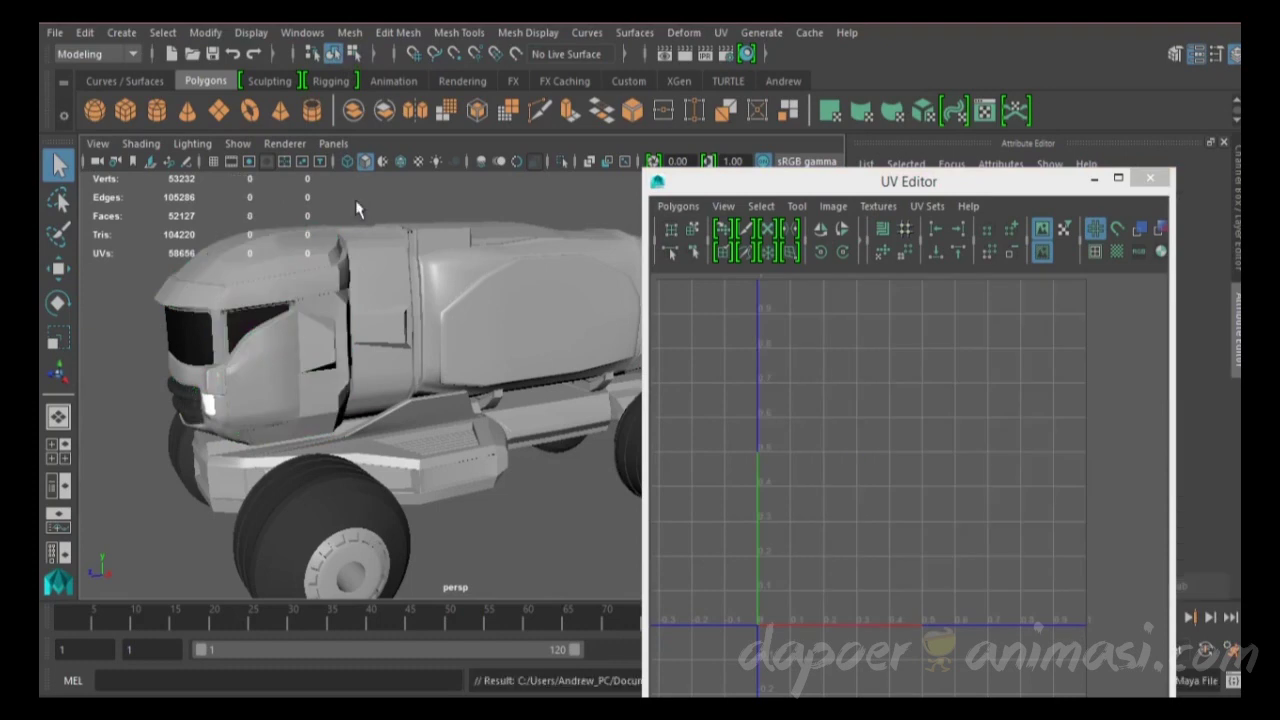
Step: Select the tank body and the cab in turn to review their UV layouts
{"action": "left_click", "coordinate": [530, 373]}
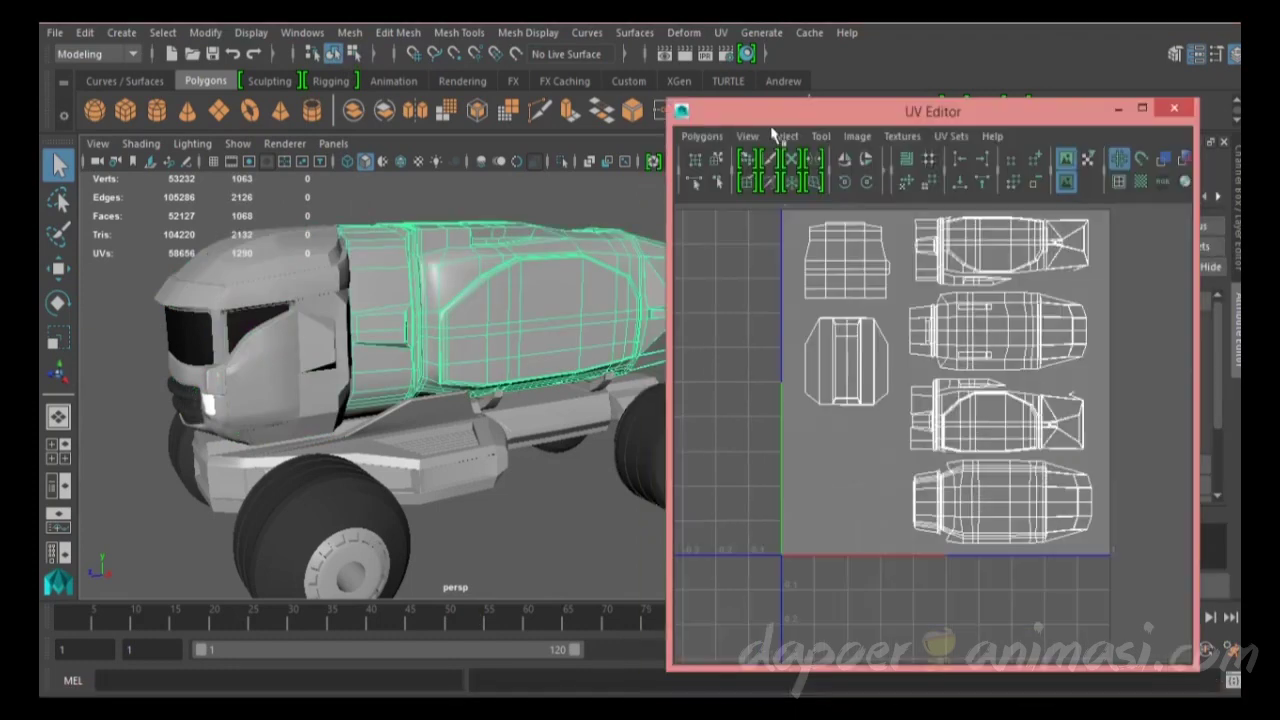
{"action": "left_click_drag", "start_coordinate": [530, 373], "coordinate": [455, 276], "text": "alt"}
{"action": "left_click", "coordinate": [312, 330]}
{"action": "left_click_drag", "start_coordinate": [312, 330], "coordinate": [400, 308], "text": "alt"}
{"action": "key", "text": "F10"}
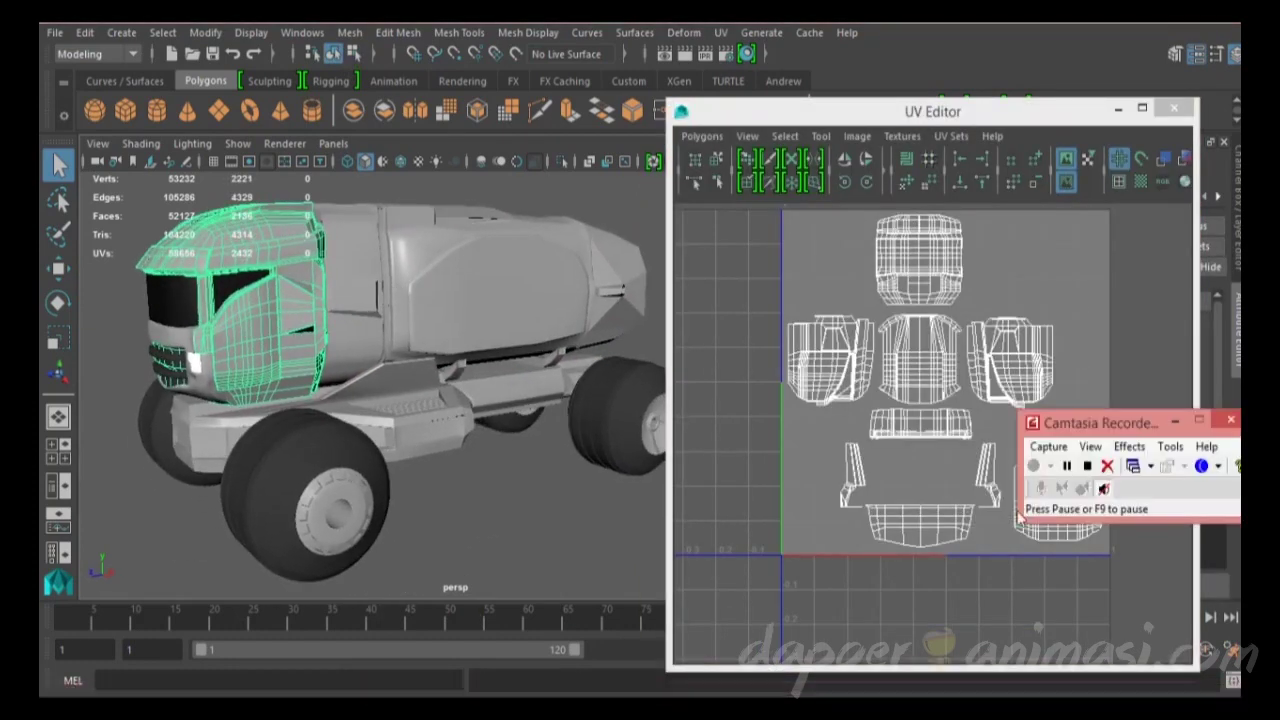